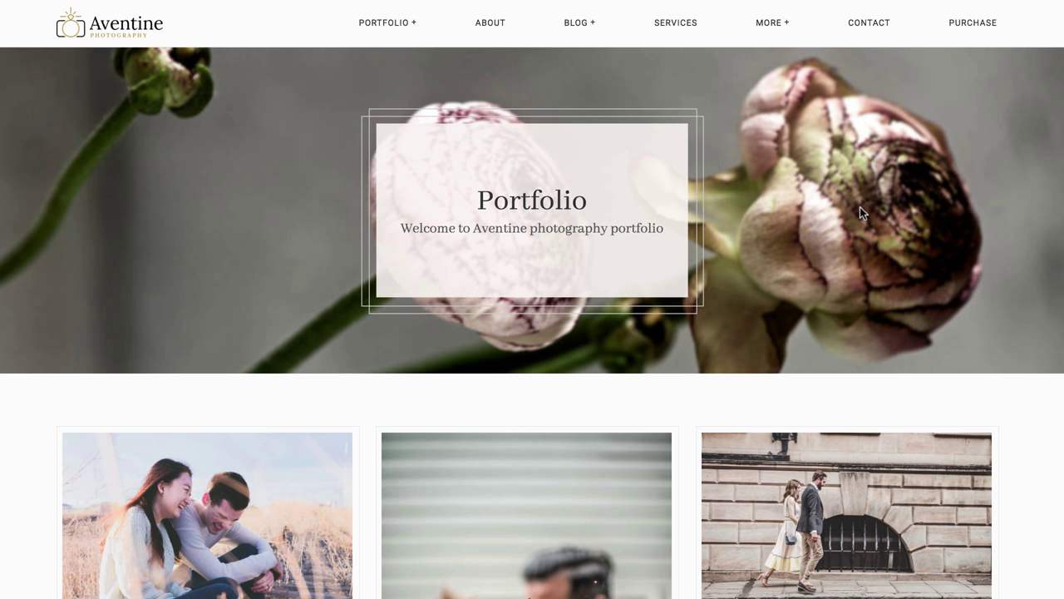
Step: Look through the Aventine demo's Portfolio page from the header image down to the footer, then return to the project grid
scroll(860, 208, "down", 10)
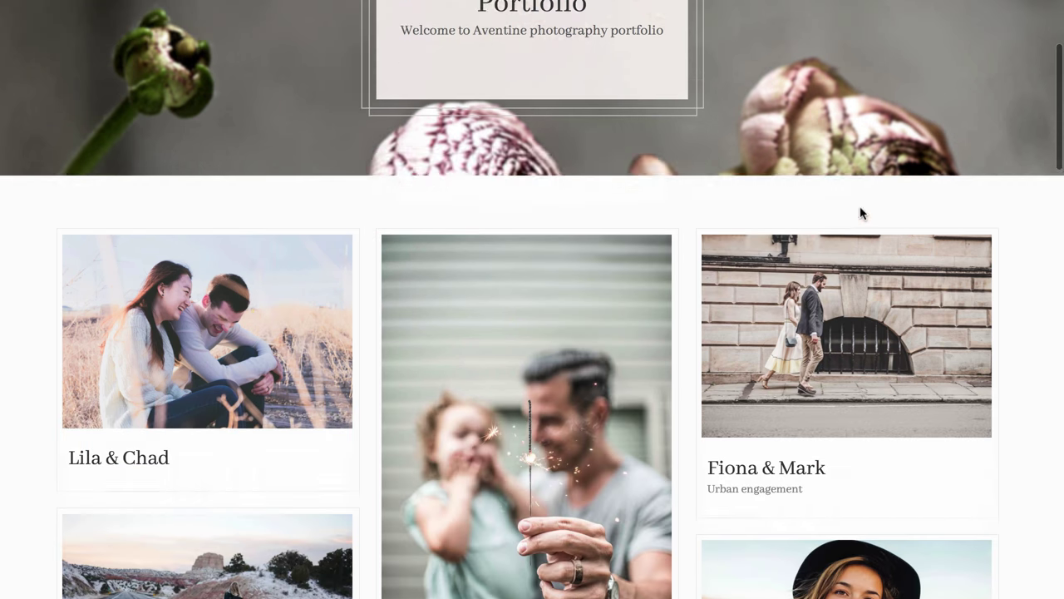
scroll(860, 213, "down", 10)
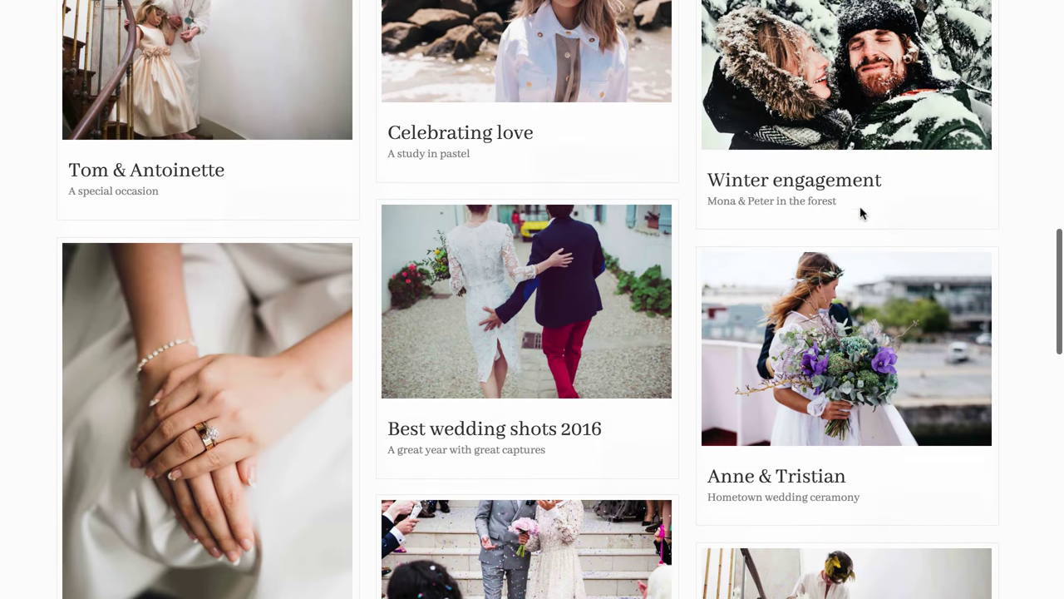
scroll(860, 213, "down", 7)
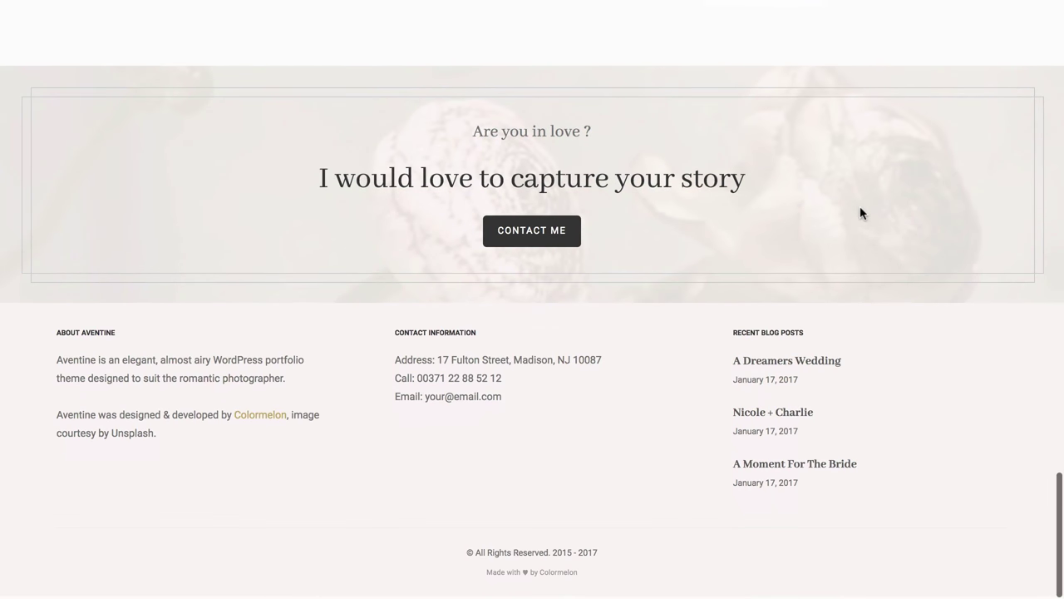
scroll(860, 213, "up", 4)
scroll(860, 213, "up", 15)
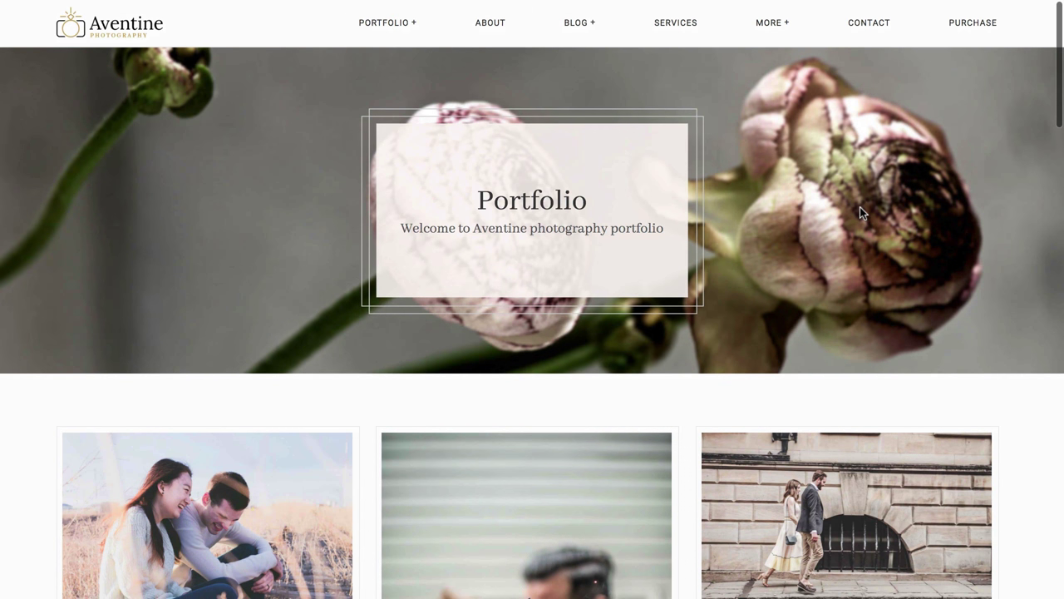
scroll(860, 213, "down", 5)
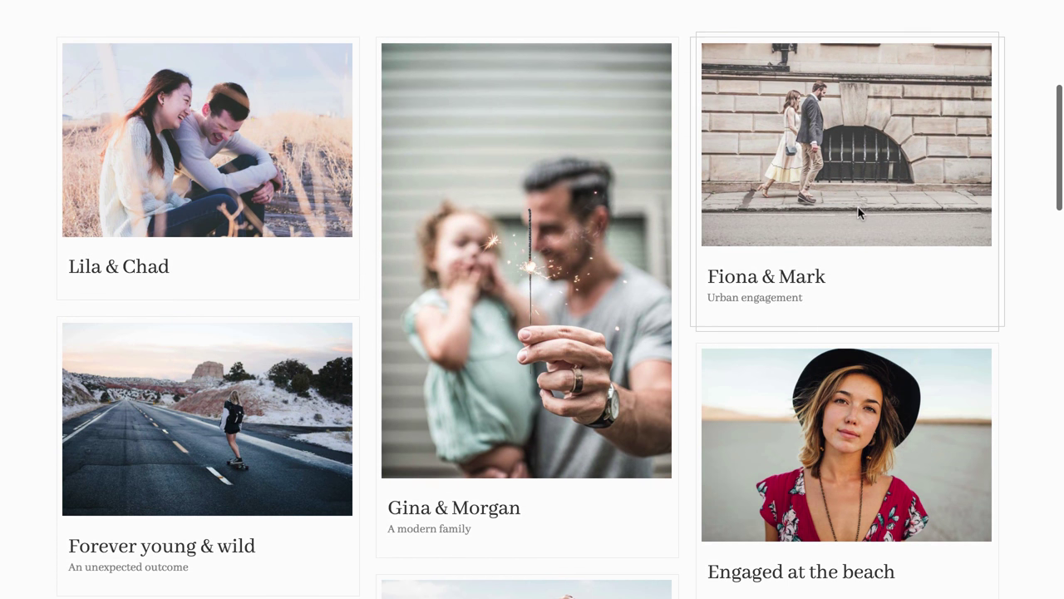
Step: Open the "A modern family" portfolio project and browse its horizontal photo gallery
left_click(554, 278)
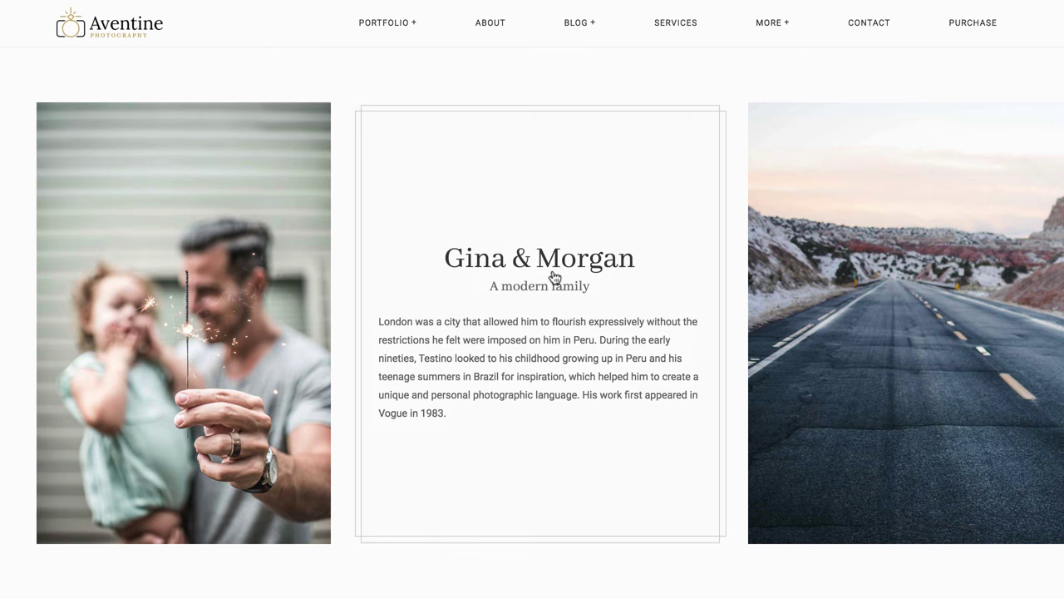
scroll(554, 278, "down", 10)
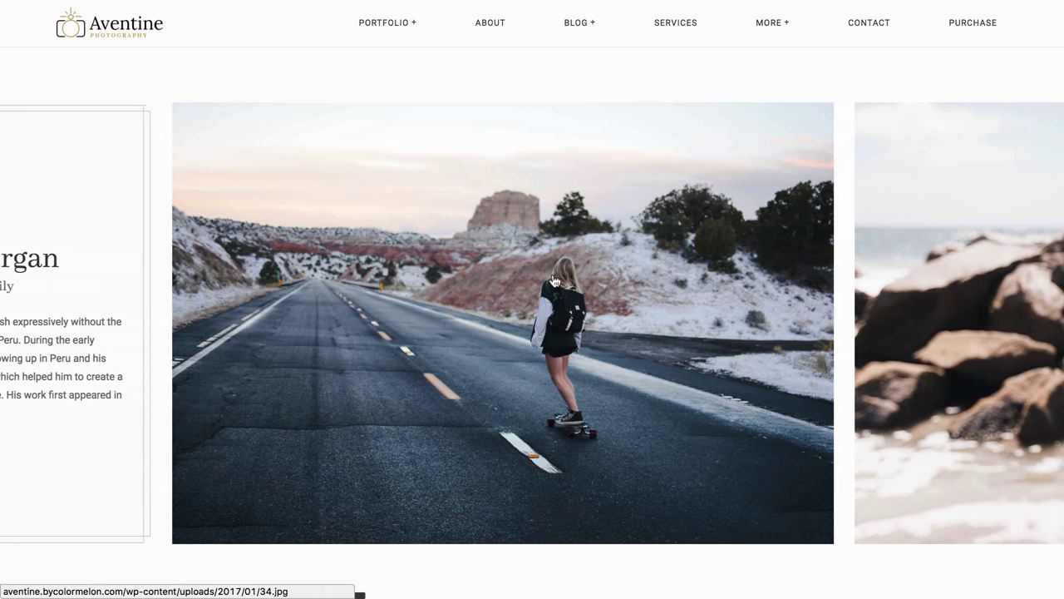
scroll(554, 277, "down", 10)
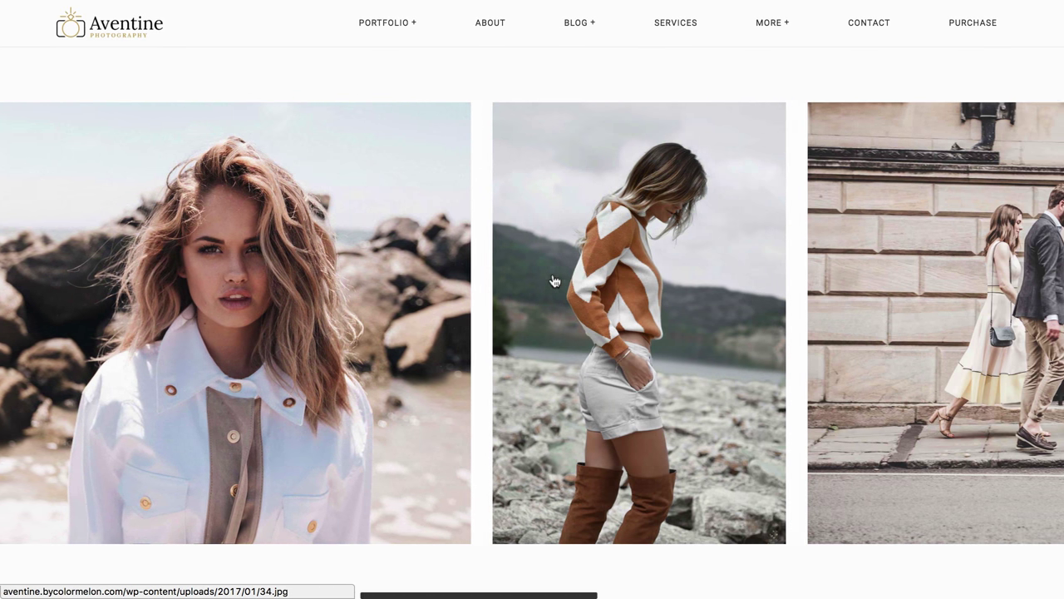
scroll(554, 280, "down", 10)
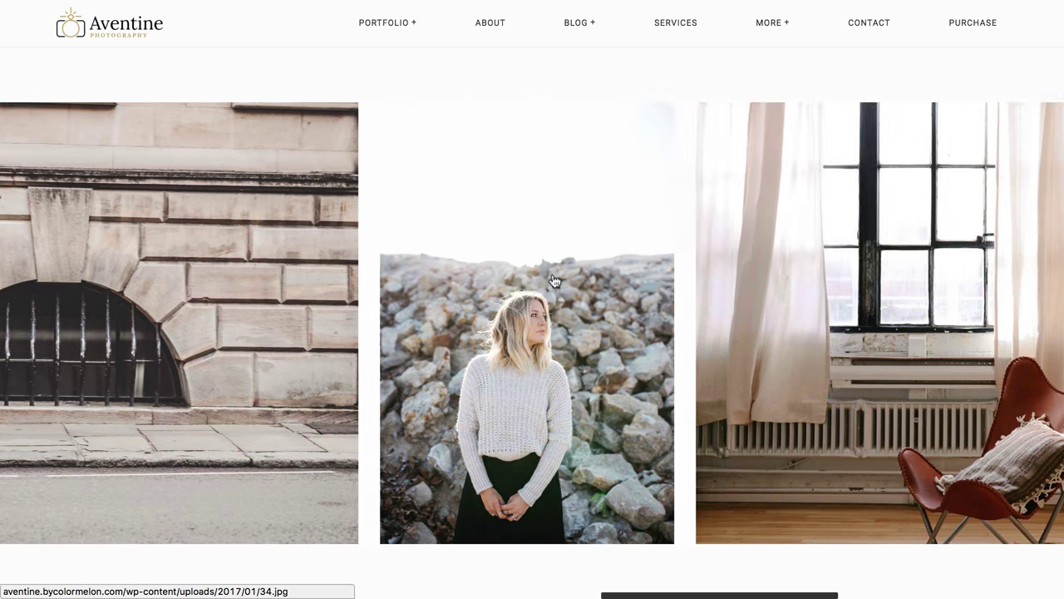
scroll(555, 280, "down", 8)
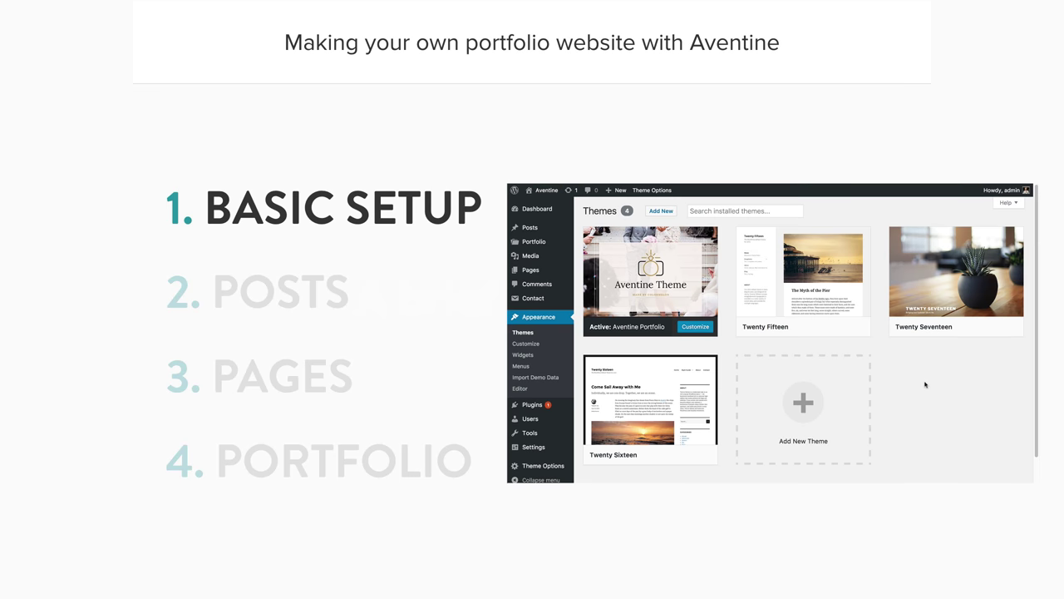
left_click(655, 275)
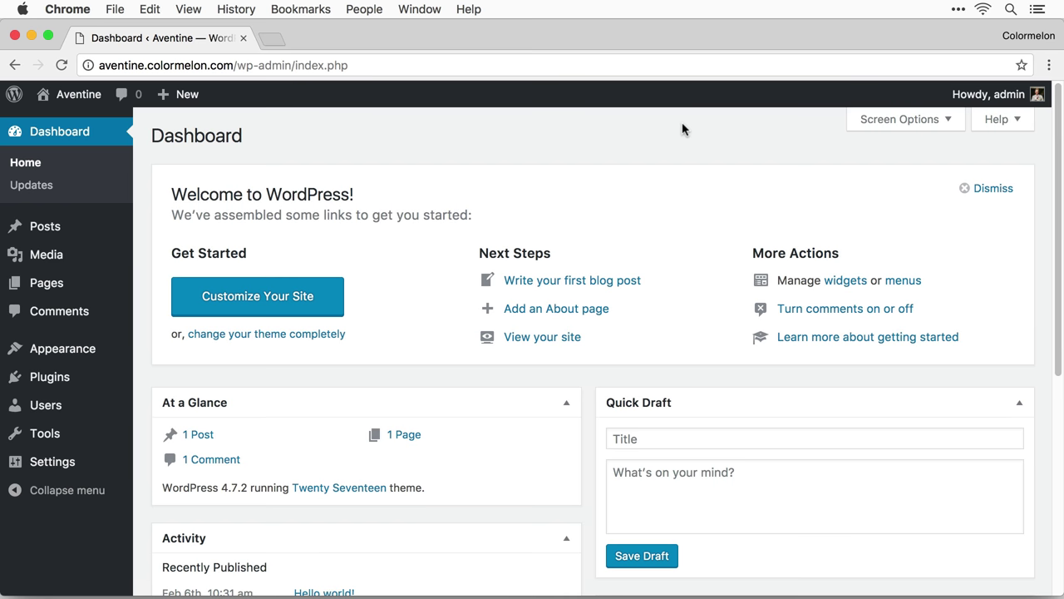
Step: Open the upload form for adding a new WordPress theme from a zip file
mouse_move(51, 356)
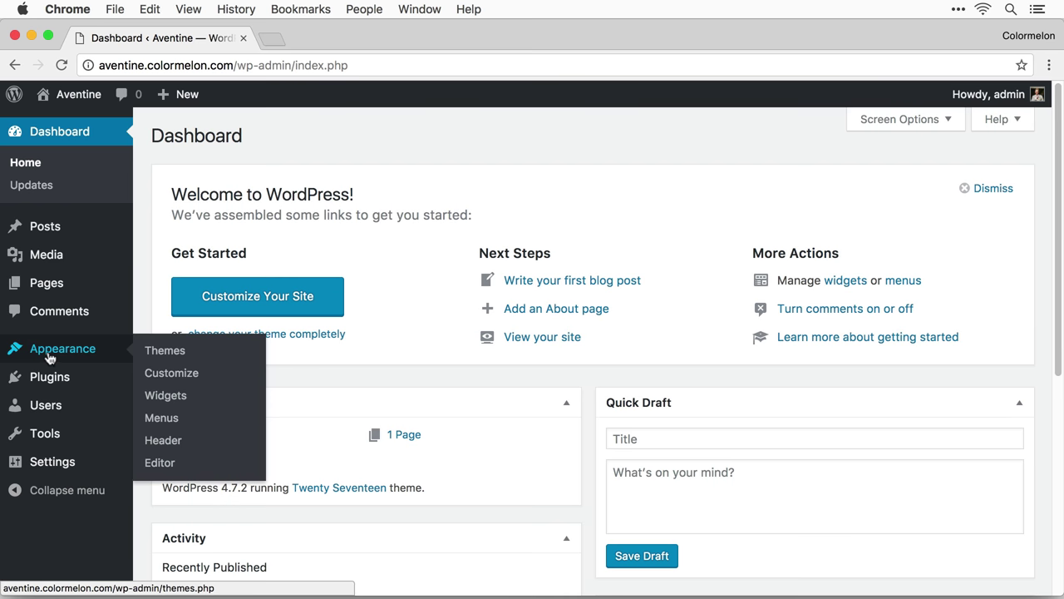
left_click(137, 356)
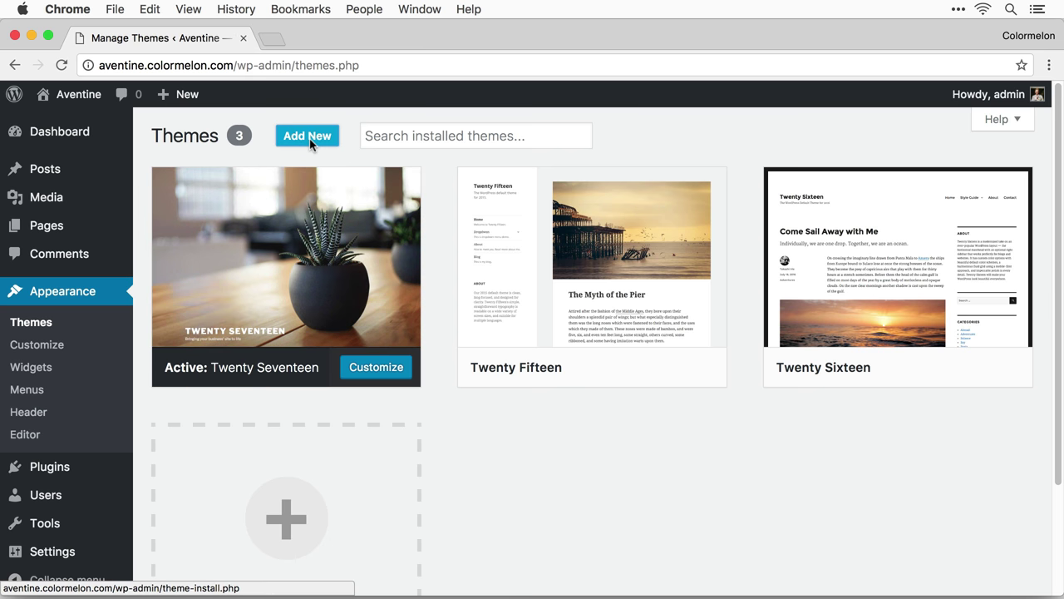
left_click(308, 139)
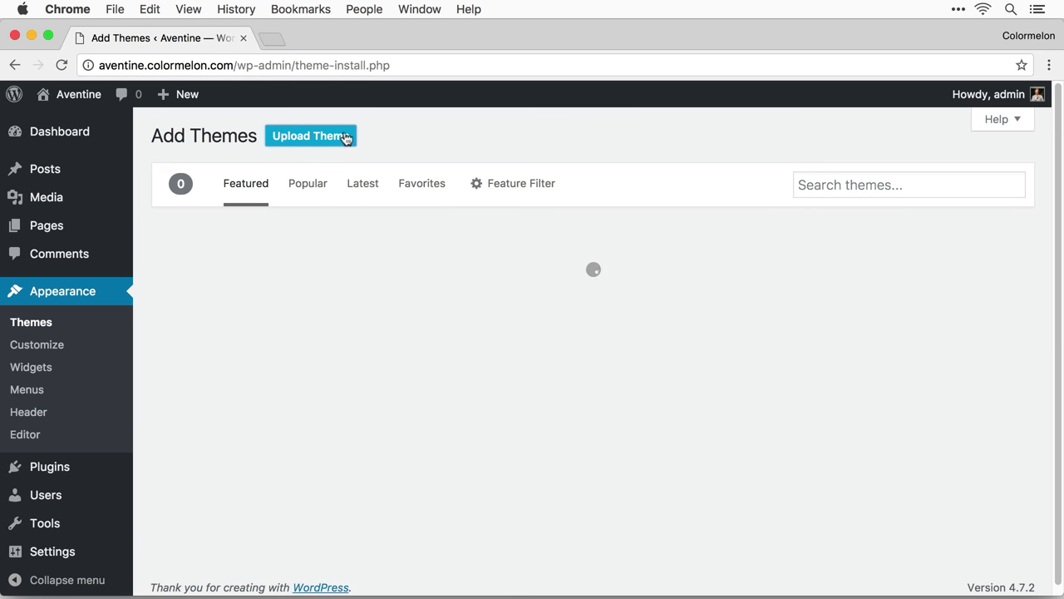
left_click(344, 137)
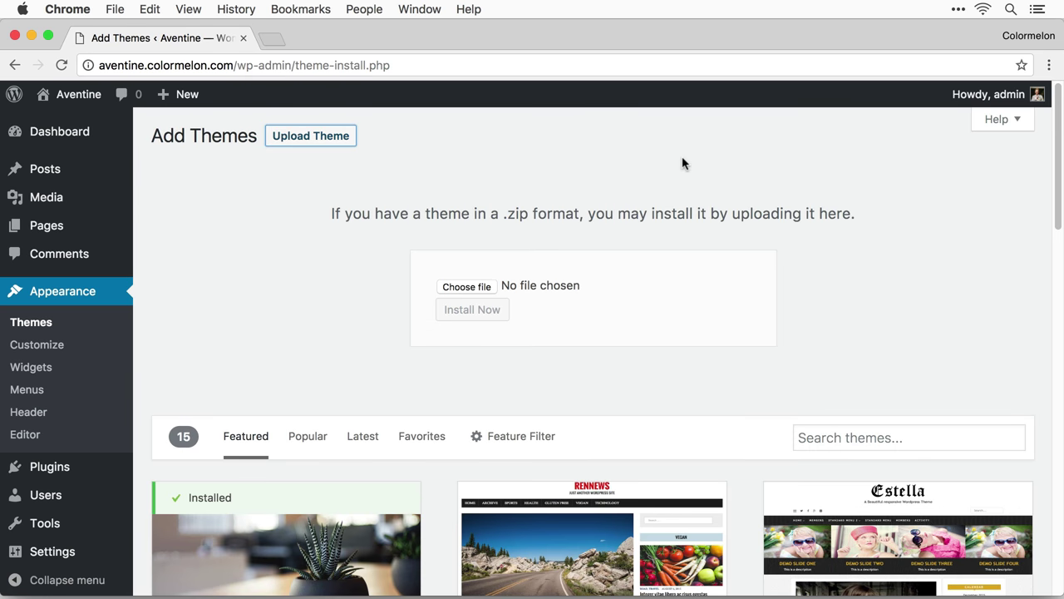
Step: Upload aventine-portfolio.zip from the Aventine Tutorial folder, then install and activate the theme
key("super+Tab")
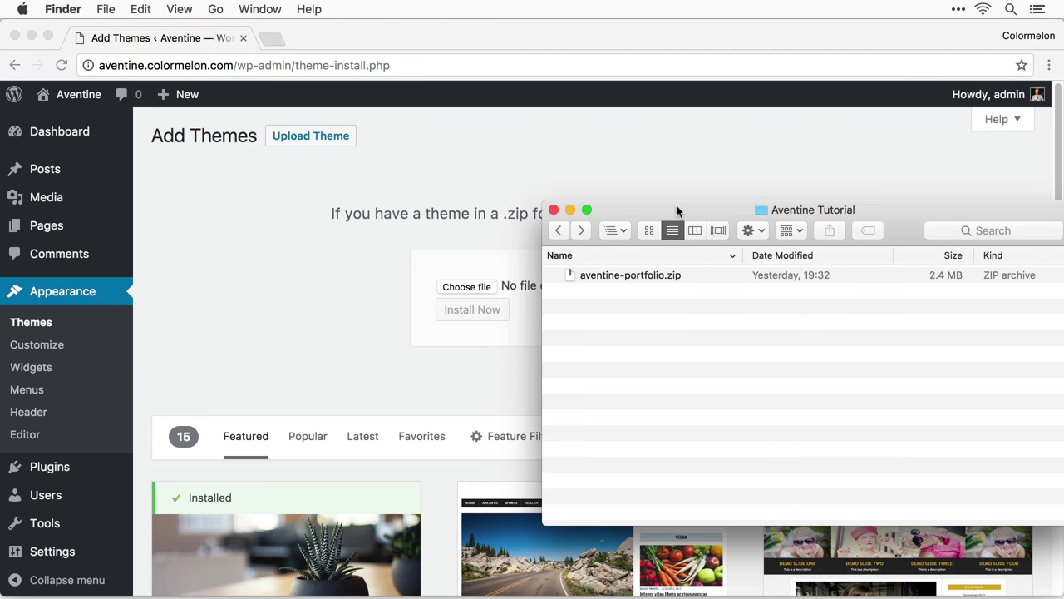
left_click_drag(632, 273, 457, 283)
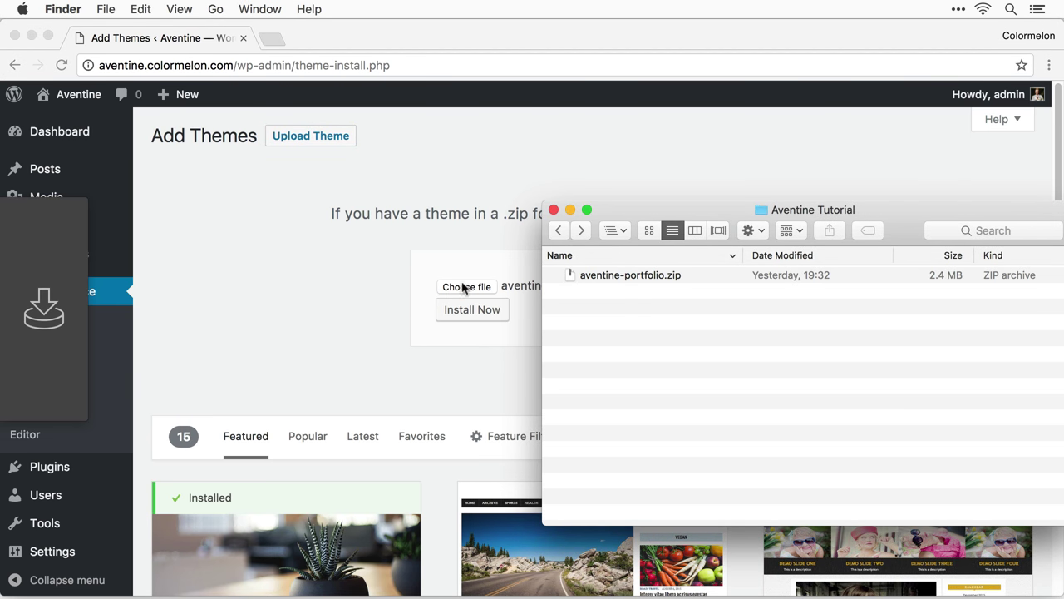
left_click(371, 333)
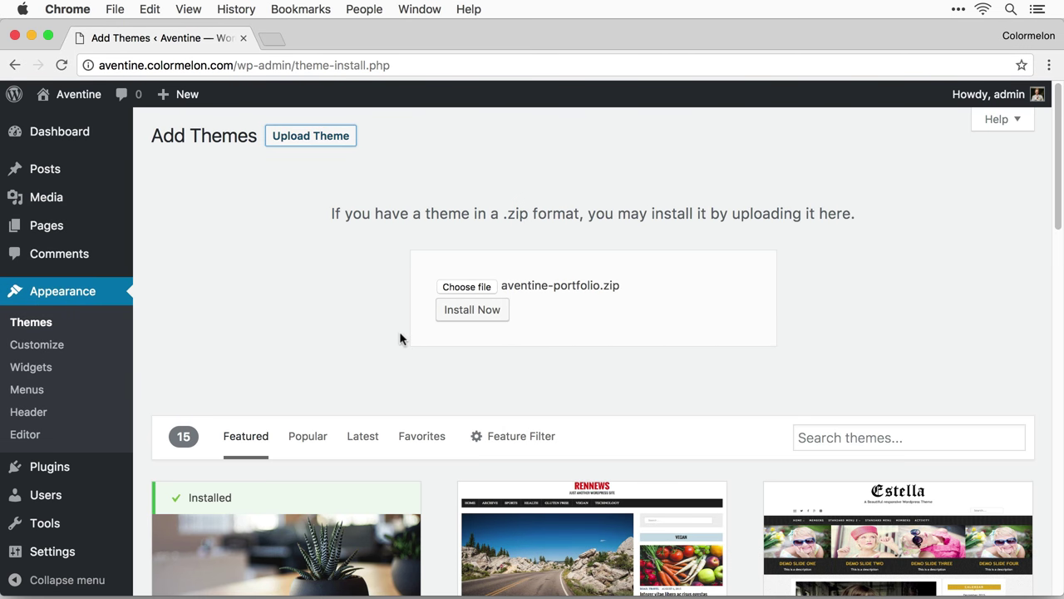
left_click(485, 315)
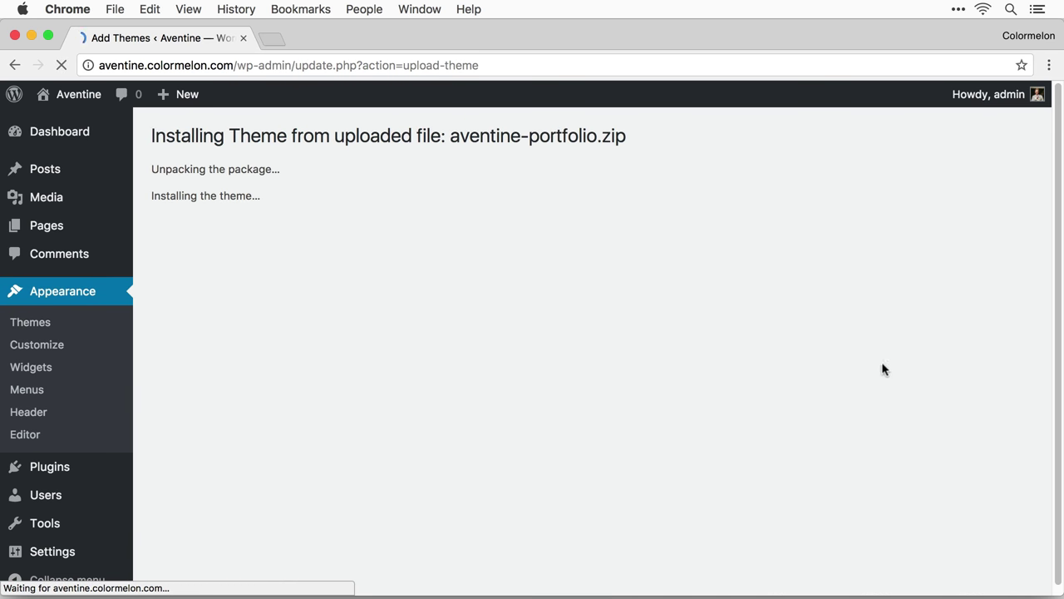
left_click(246, 249)
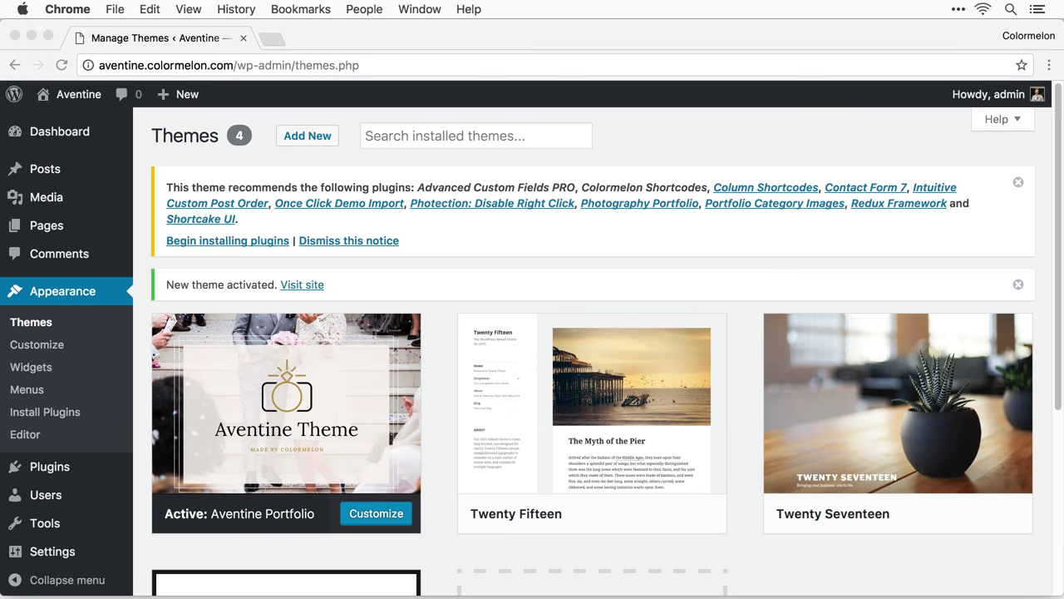
Step: Bulk-install all plugins recommended by the newly activated Aventine theme
left_click(532, 267)
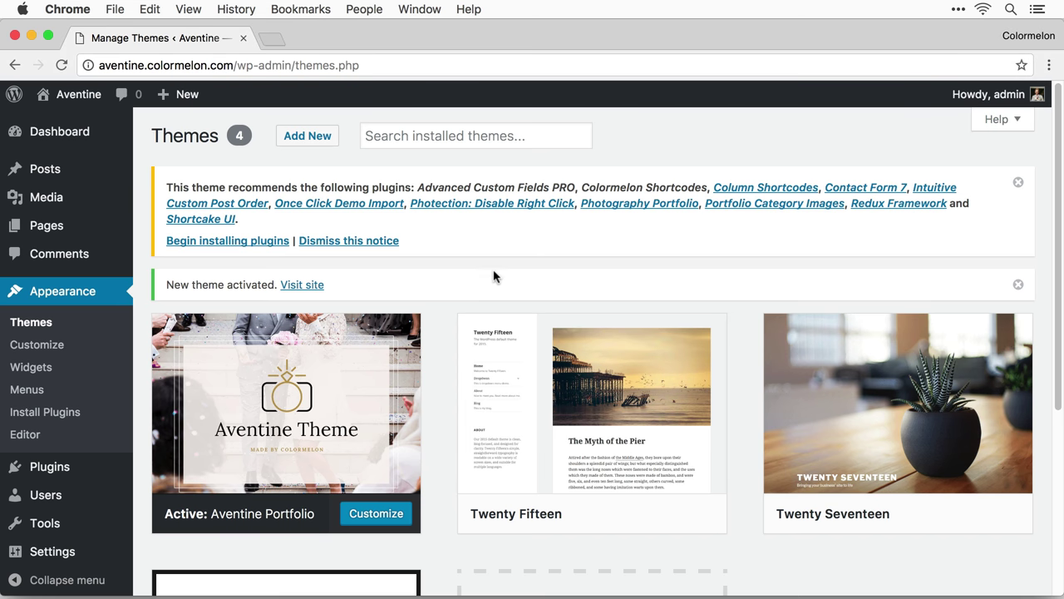
left_click(255, 241)
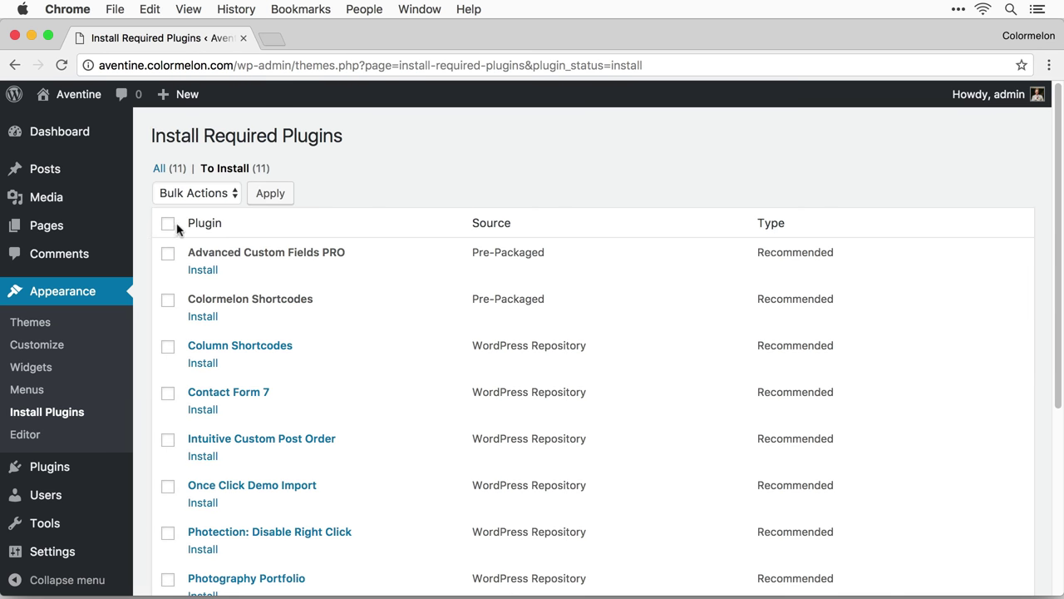
left_click(174, 226)
left_click(195, 195)
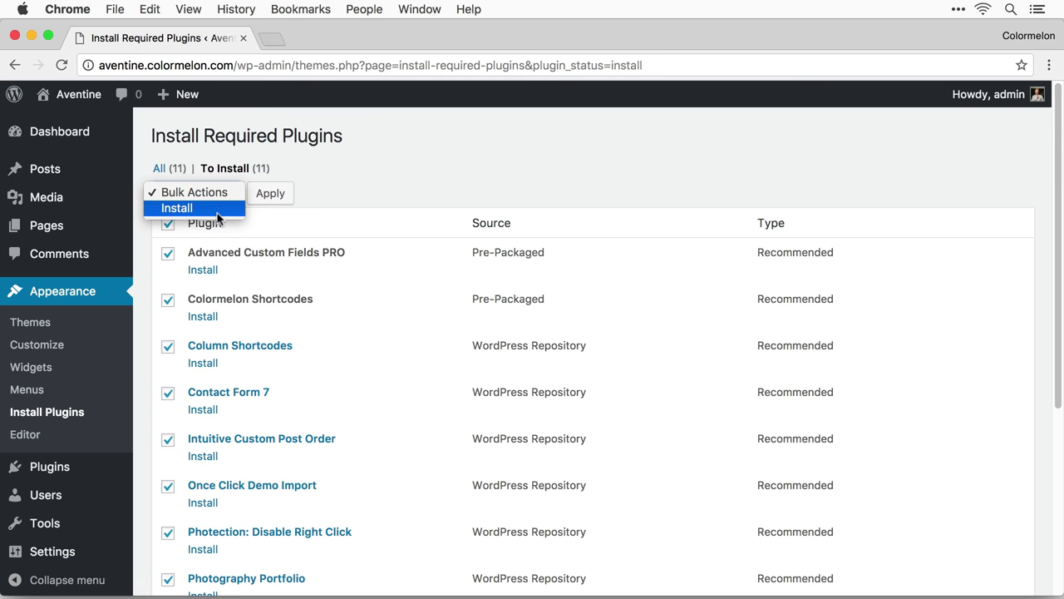
left_click(208, 209)
left_click(270, 193)
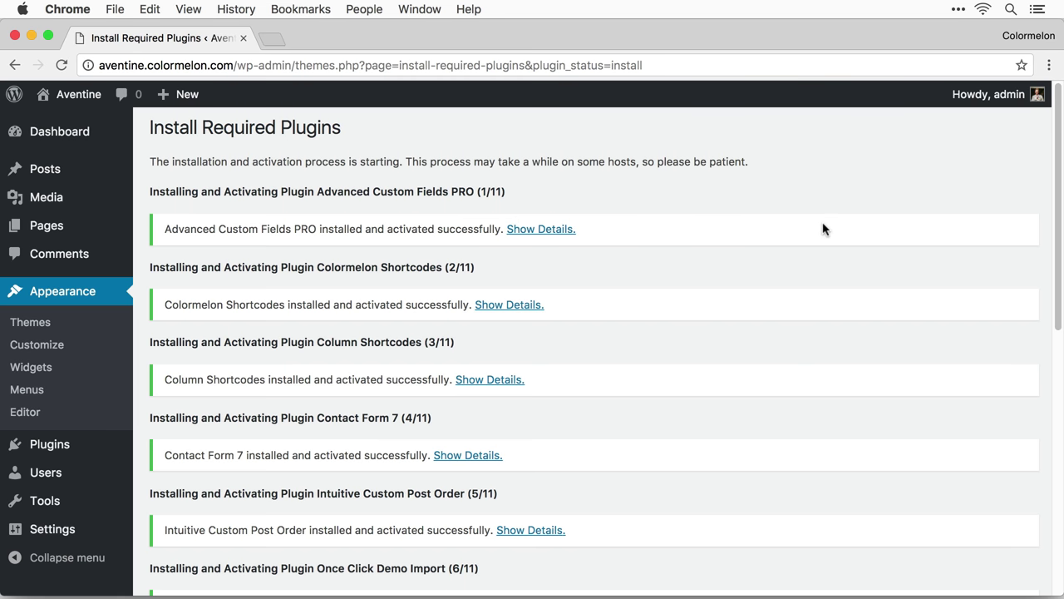
Step: Review the installation and activation log of the required plugins
scroll(823, 229, "down", 10)
scroll(819, 339, "up", 10)
scroll(807, 385, "down", 1)
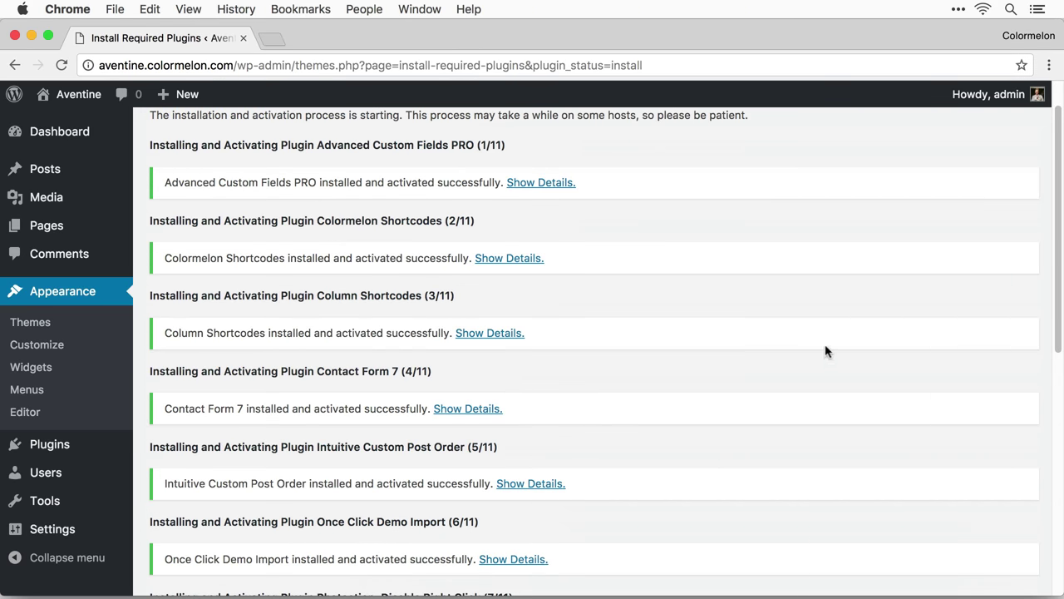
scroll(826, 352, "up", 1)
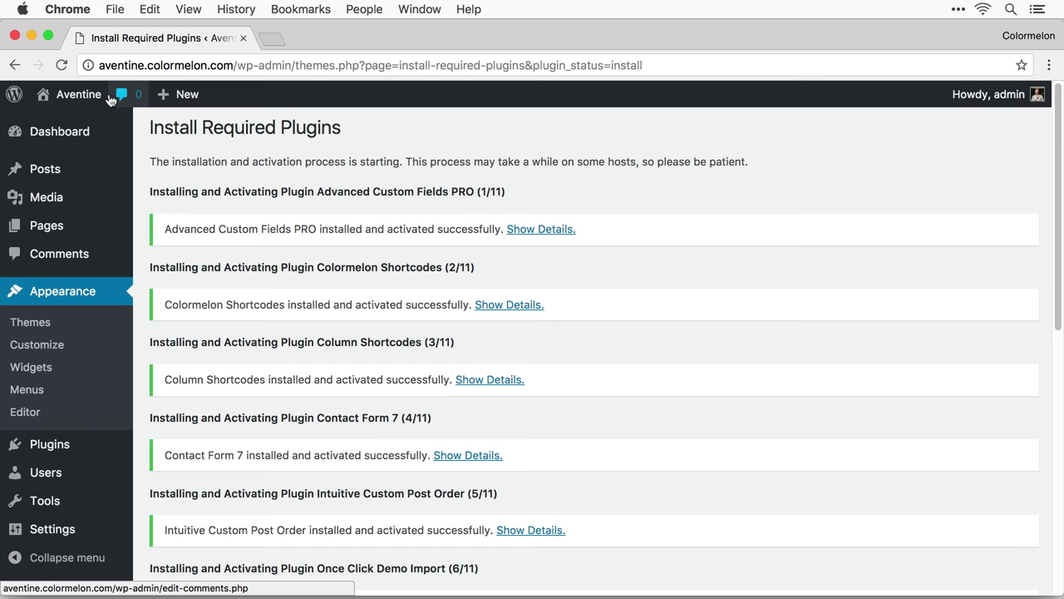
Step: View the site's front page in a separate tab, then close it and return to the admin area
mouse_move(77, 95)
left_click(50, 124, "super")
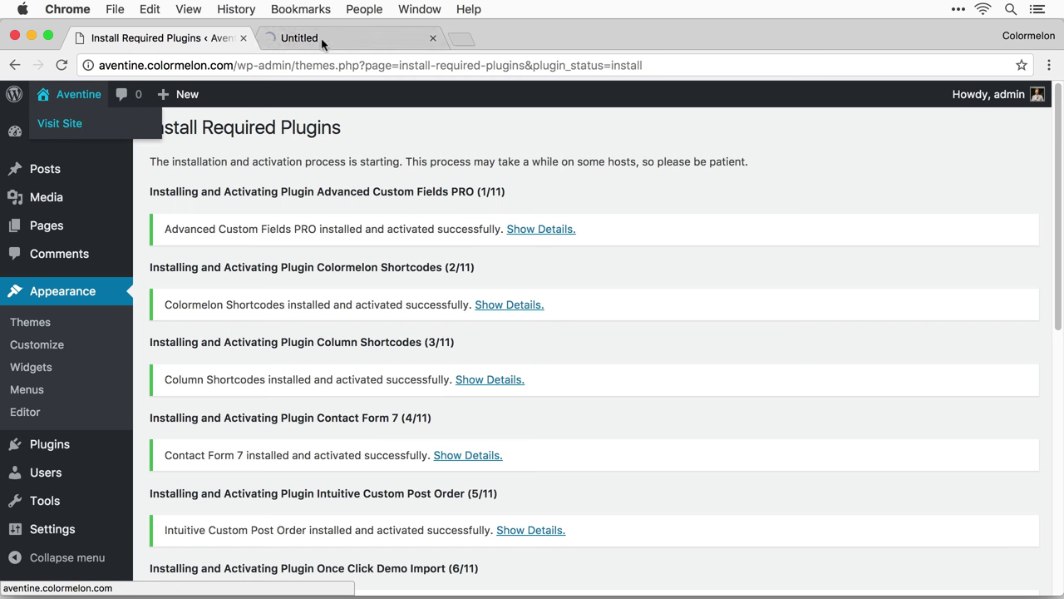
left_click(330, 40)
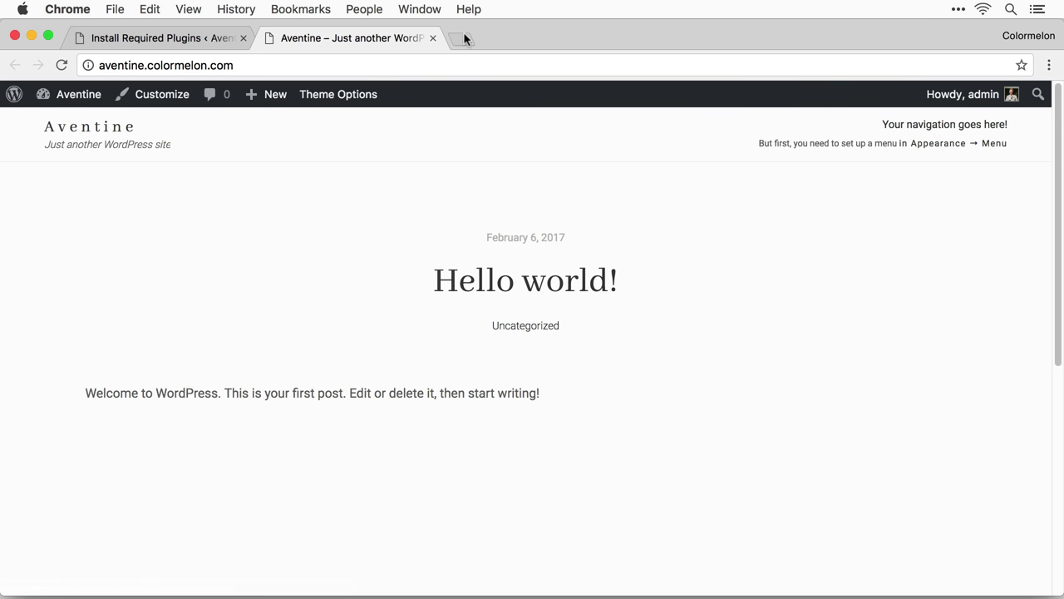
left_click(433, 38)
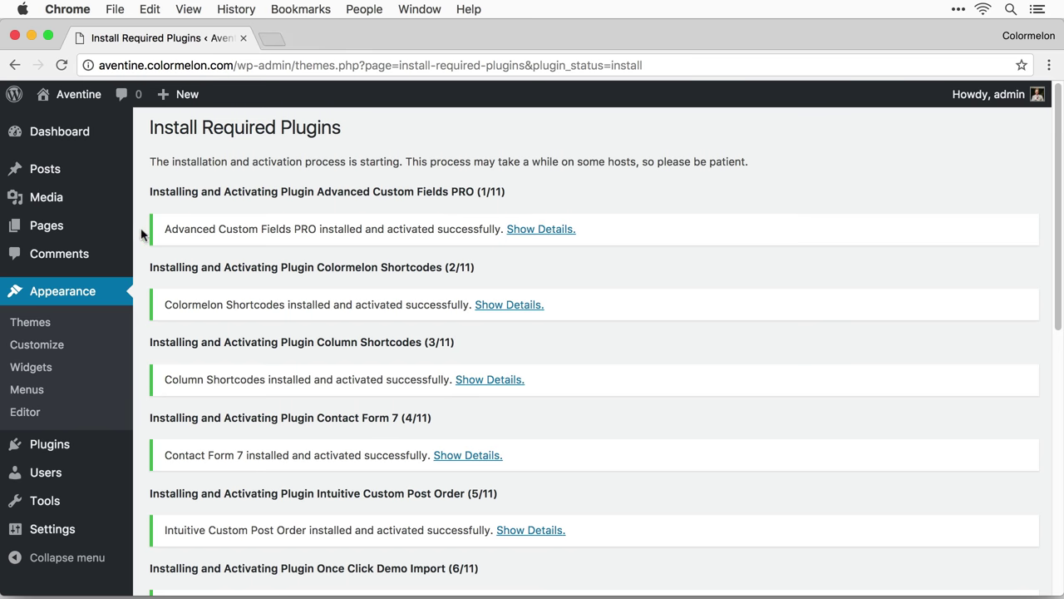
Step: Create a new site menu named "Navigation" with the default Home and Sample Page items
left_click(42, 390)
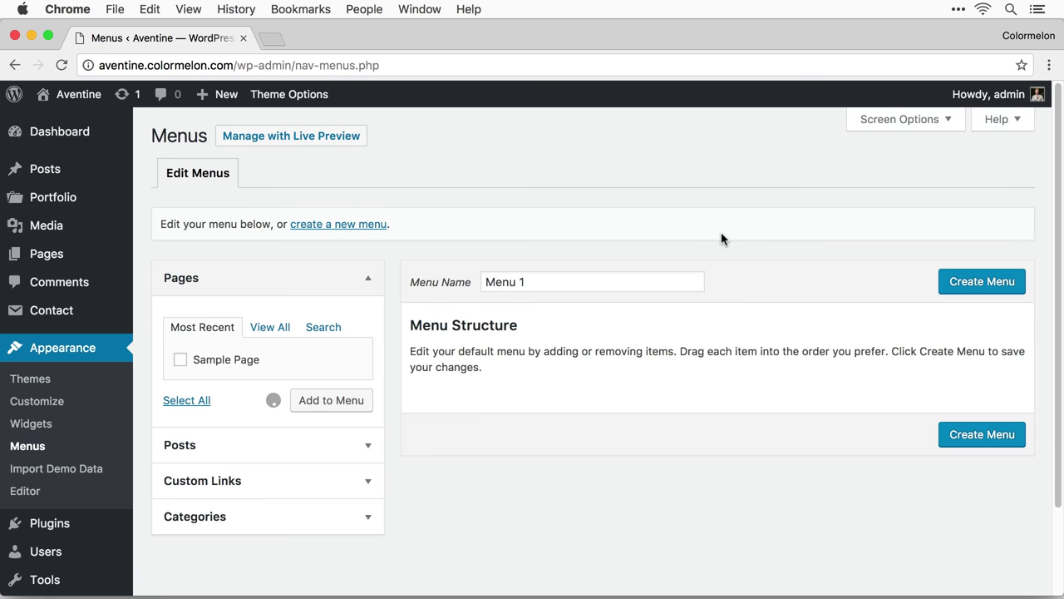
left_click(590, 284)
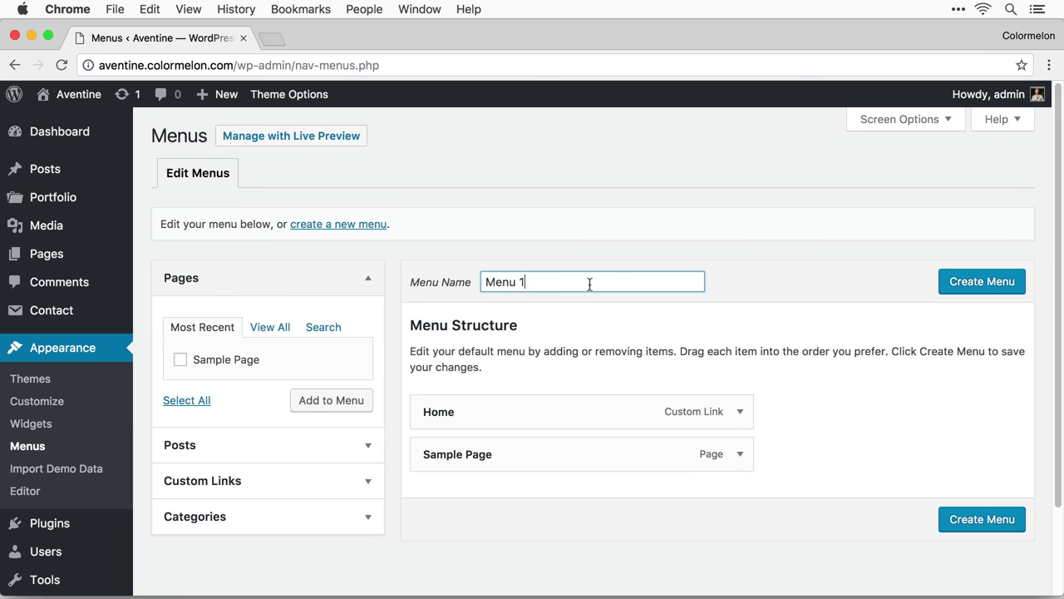
triple_click(589, 284)
type("Navigation")
left_click(811, 388)
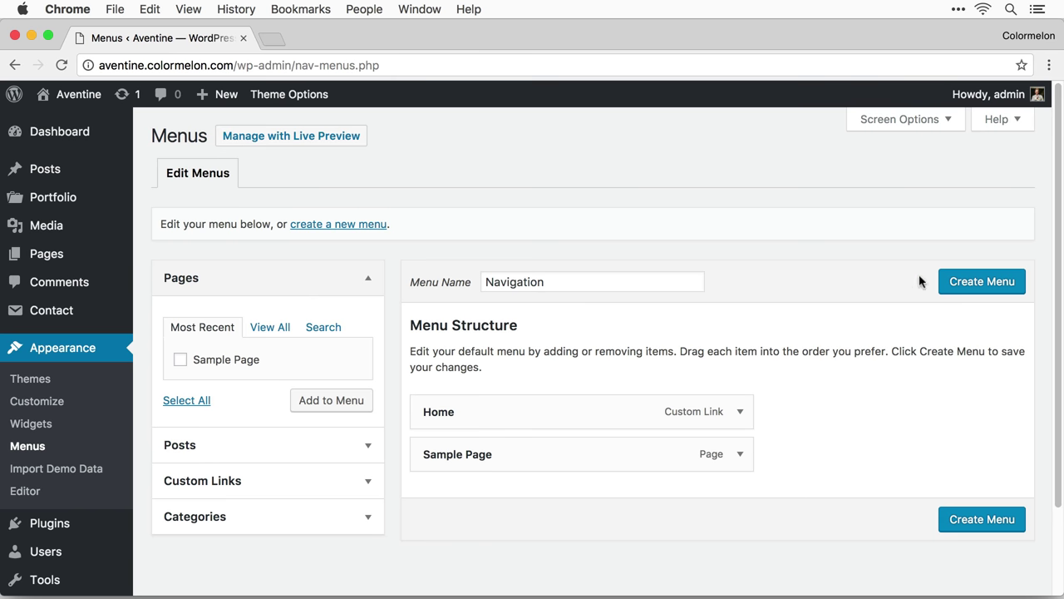
left_click(983, 281)
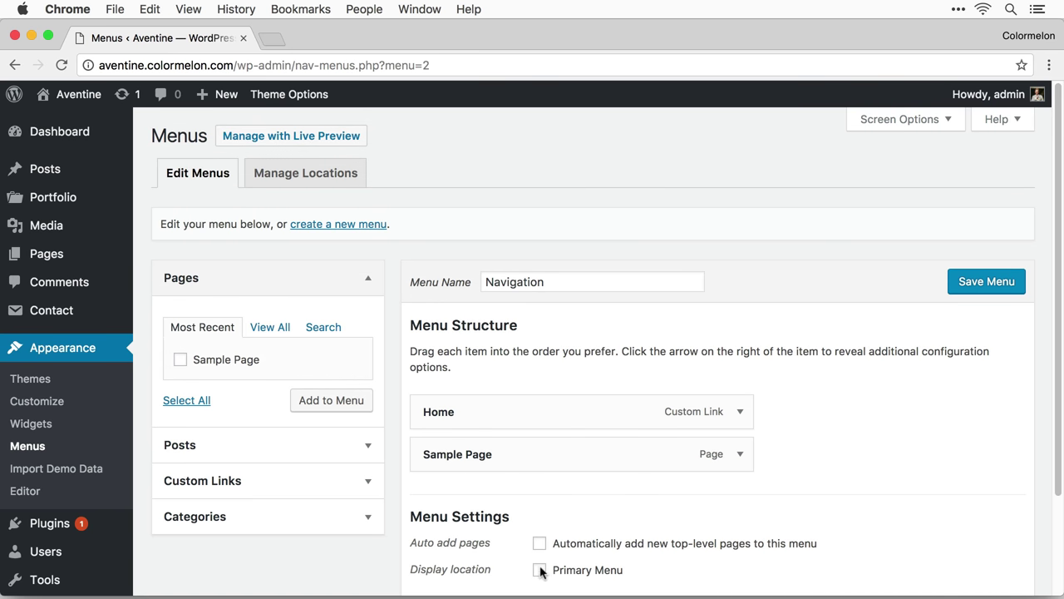
Step: Assign the Navigation menu to the Primary Menu location, enable automatic adding of new top-level pages, and save it
left_click(586, 574)
left_click(632, 546)
left_click(989, 284)
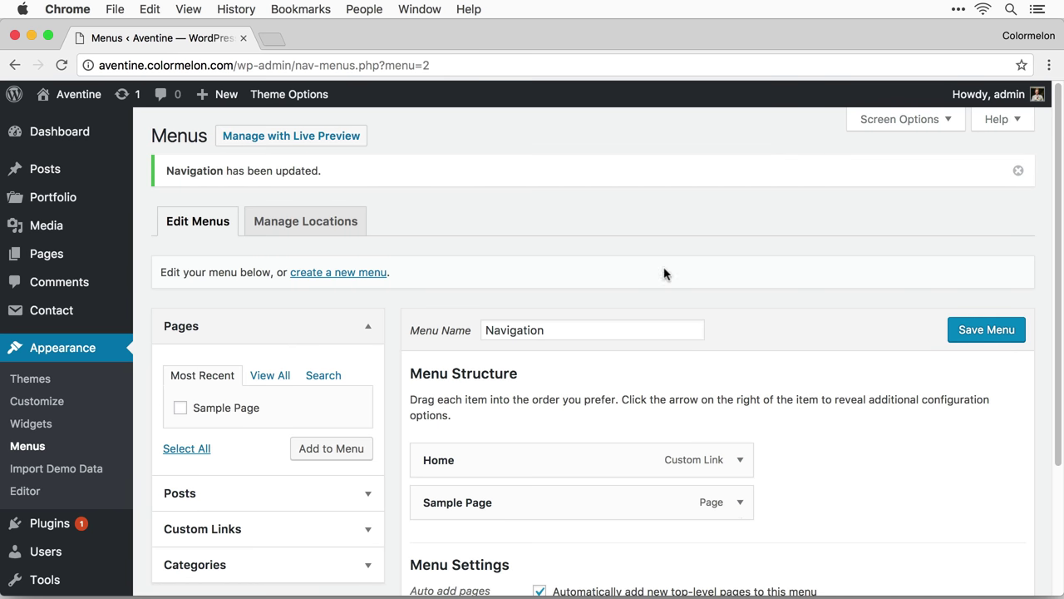
Step: View the site's front page in a separate tab to check the navigation menu
mouse_move(67, 98)
left_click(60, 123, "super")
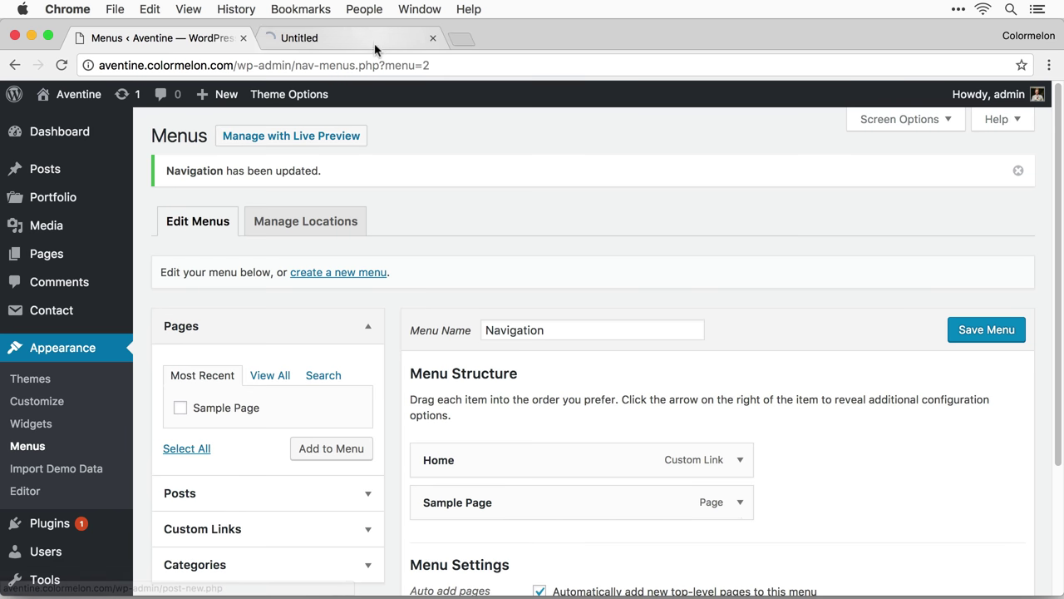
left_click(361, 39)
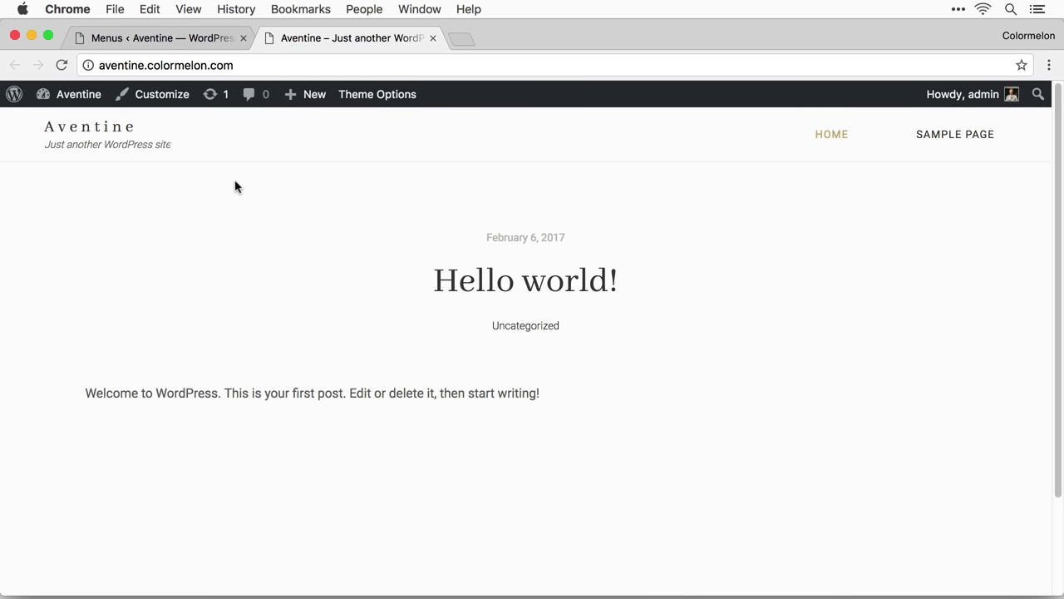
Step: In the theme options' branding settings, upload logo-aventine.png and select it as the Site Logo
left_click(369, 95)
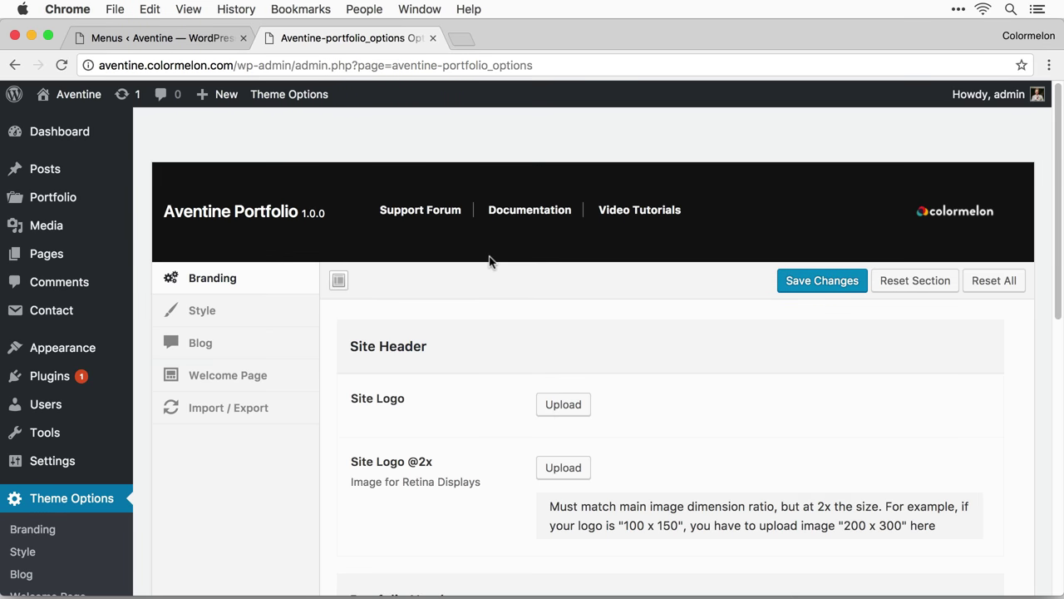
left_click(561, 409)
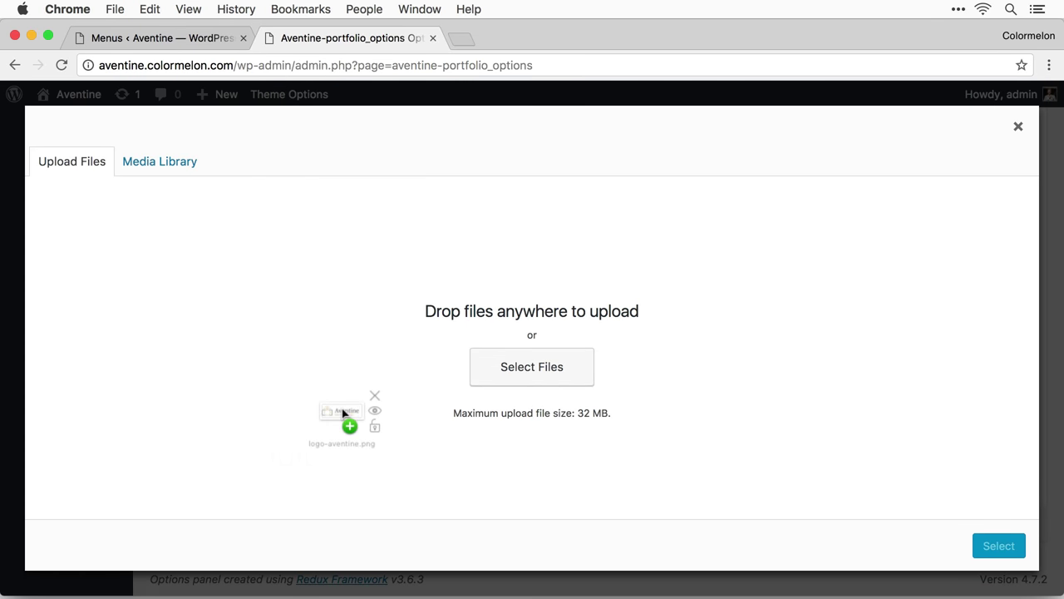
left_click_drag(344, 411, 470, 338)
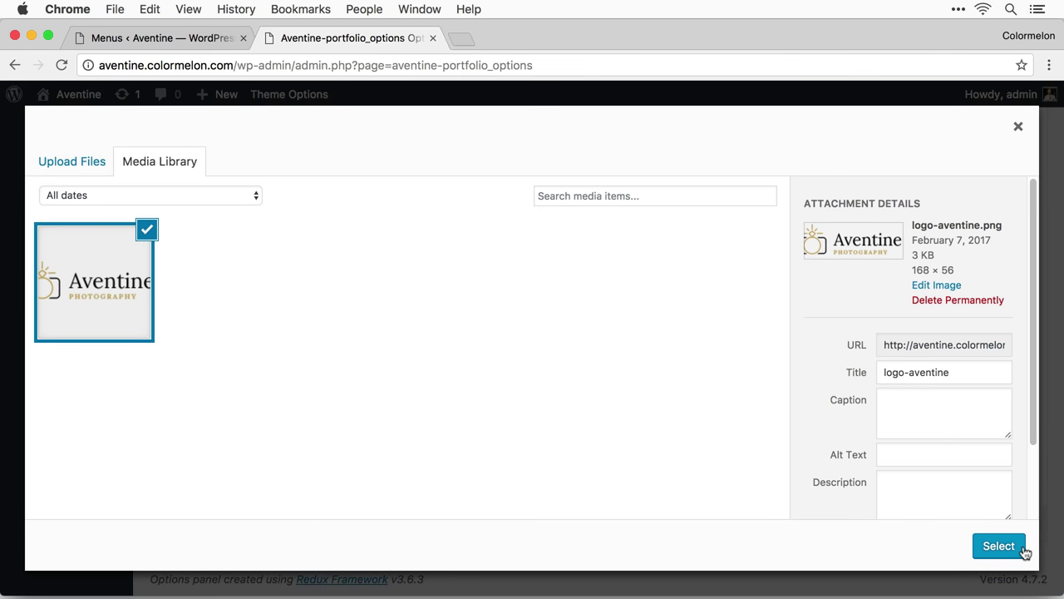
left_click(1023, 551)
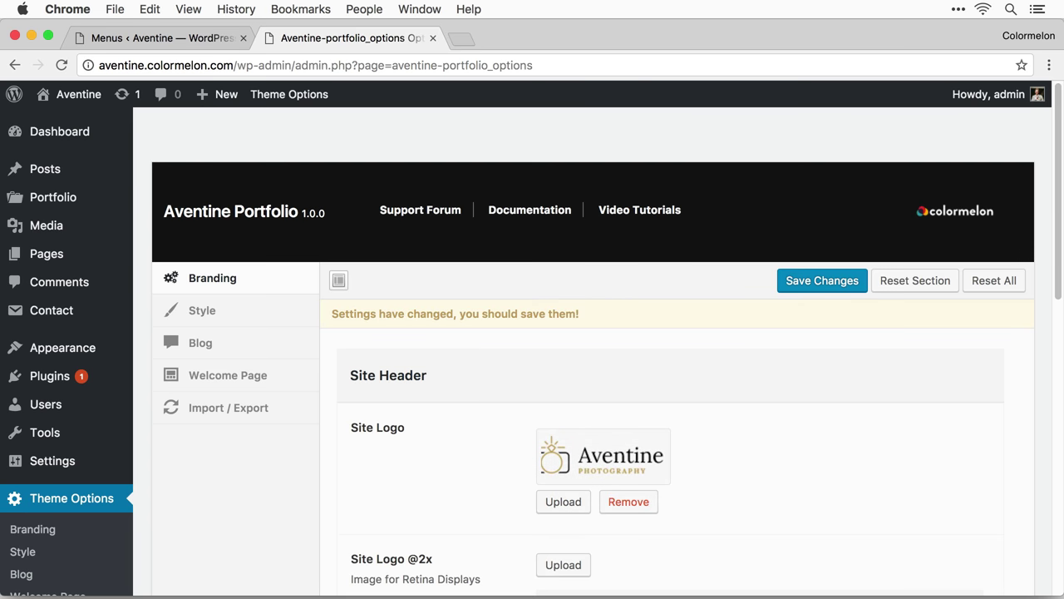
scroll(582, 349, "down", 3)
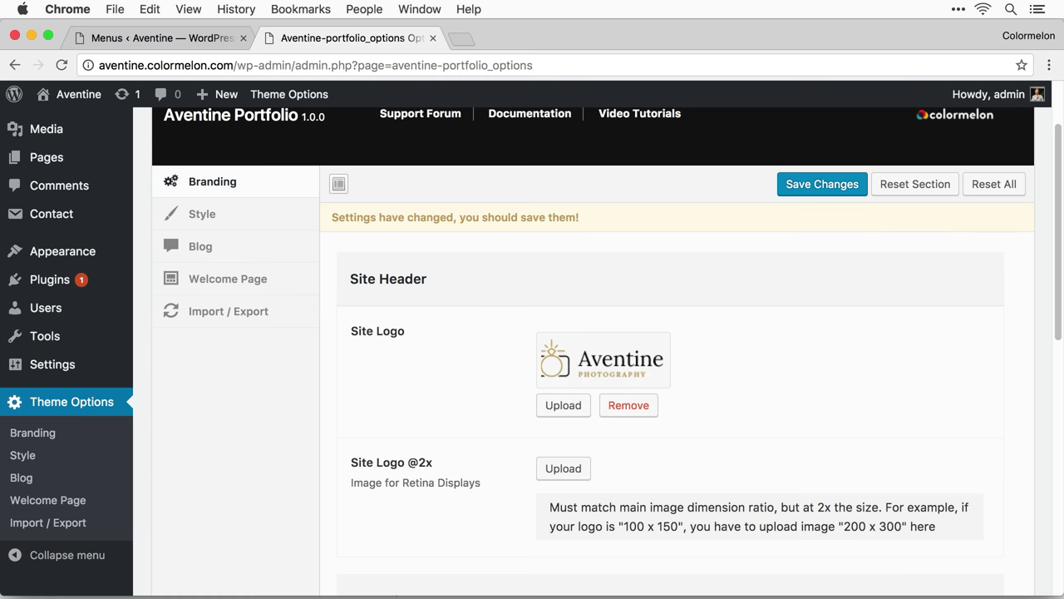
left_click(568, 472)
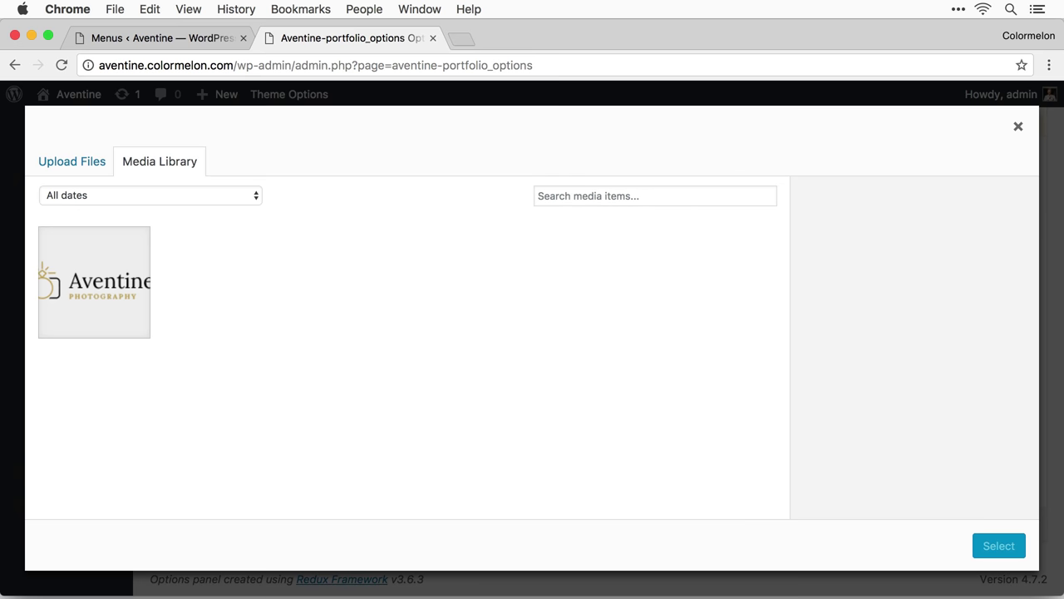
left_click_drag(1056, 320, 516, 391)
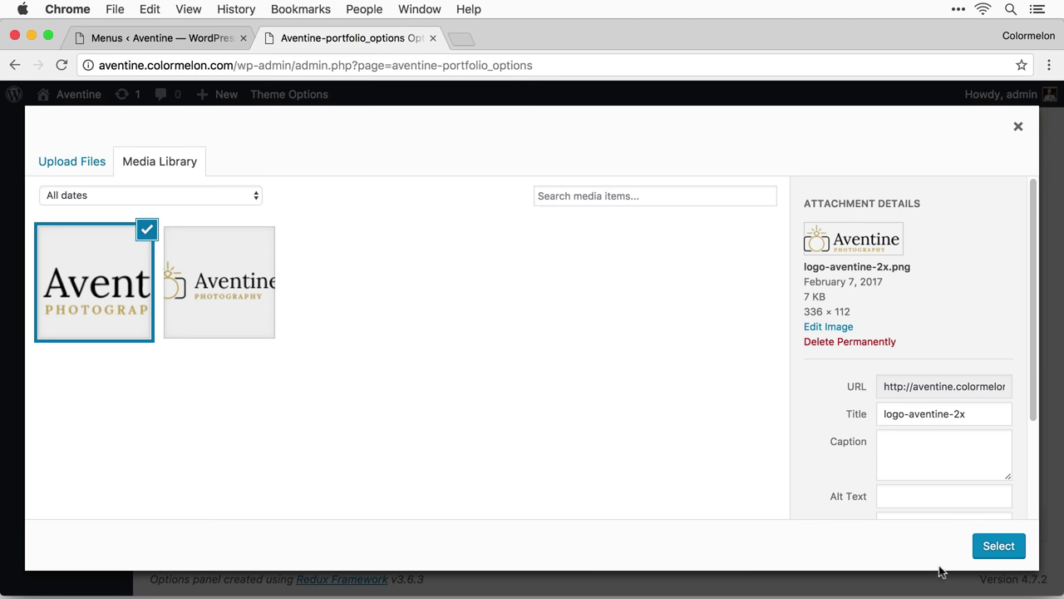
left_click(990, 549)
left_click(811, 185)
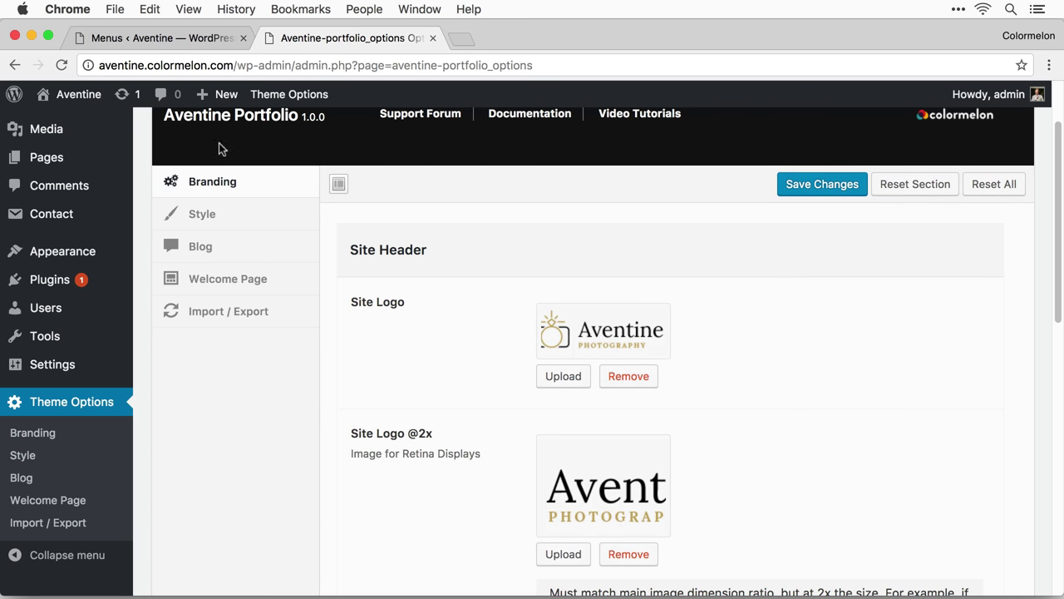
Step: Visit the front page to check the logo in the header, then close its tab
mouse_move(79, 94)
left_click(95, 125)
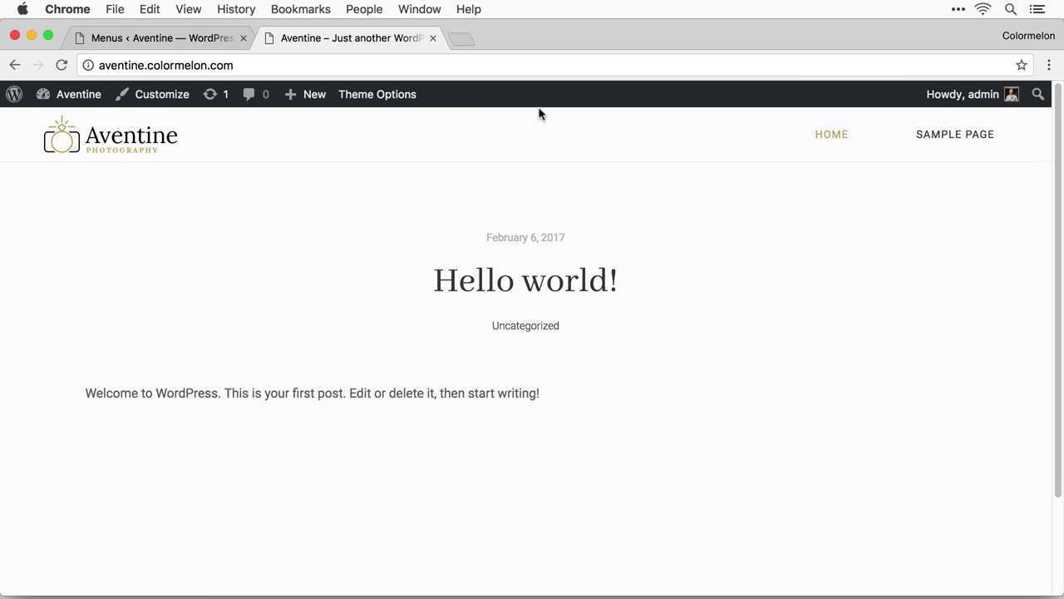
left_click(433, 38)
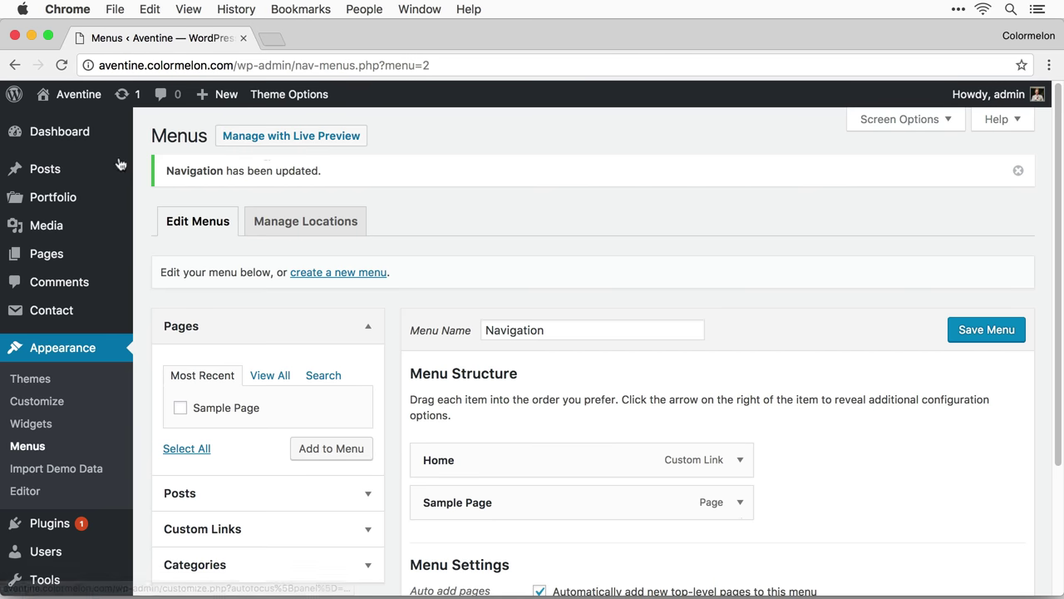
Step: Move the default "Hello world!" post to the trash from the list of all posts
mouse_move(74, 171)
left_click(207, 171)
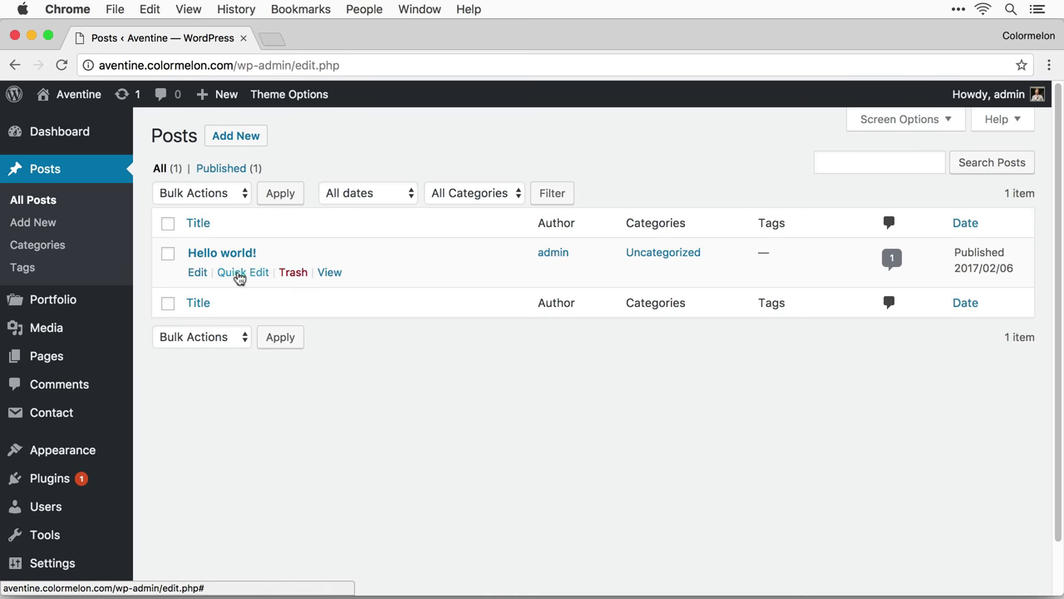
left_click(292, 273)
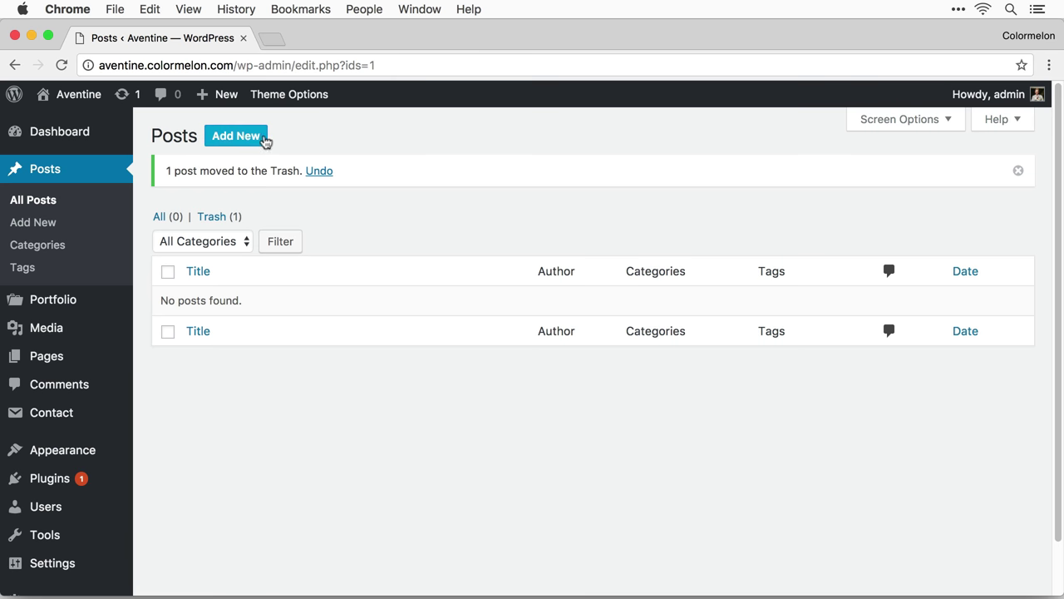
Step: Start a new blog post titled "Simple Sample Content"
left_click(259, 137)
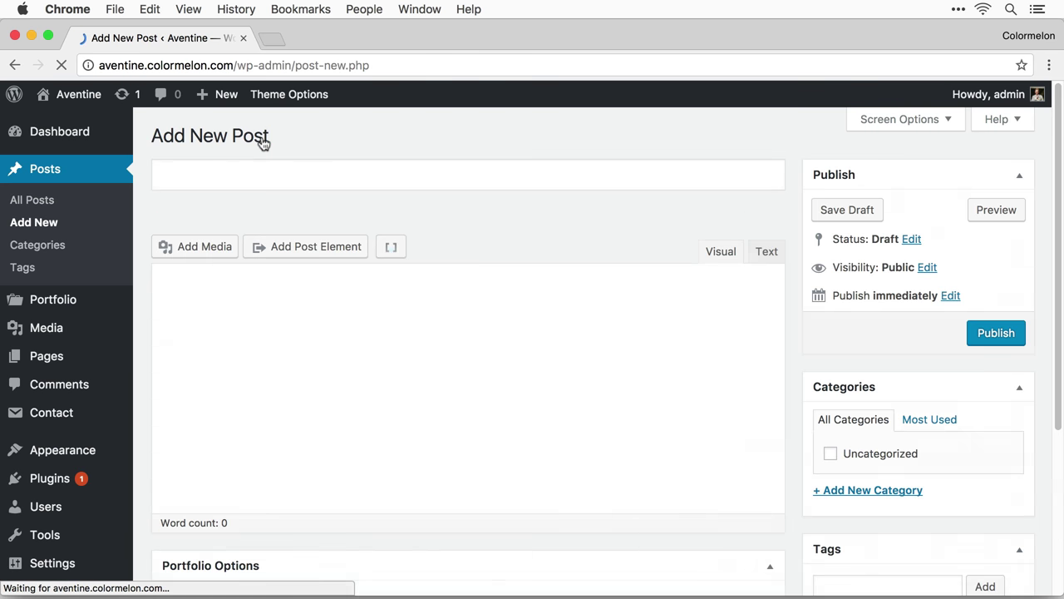
left_click(481, 168)
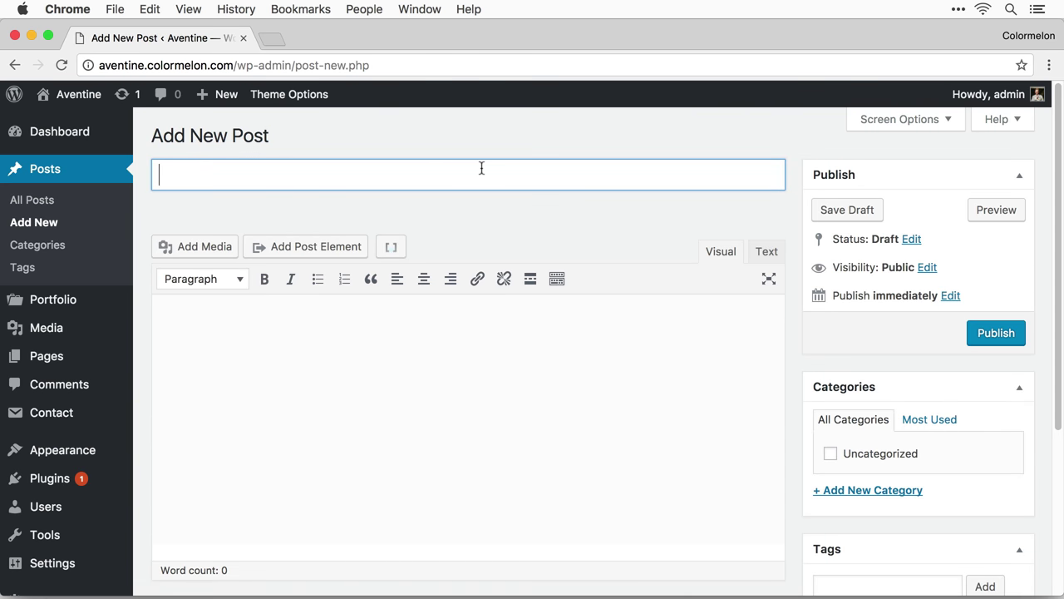
type("Simple Sample Cont")
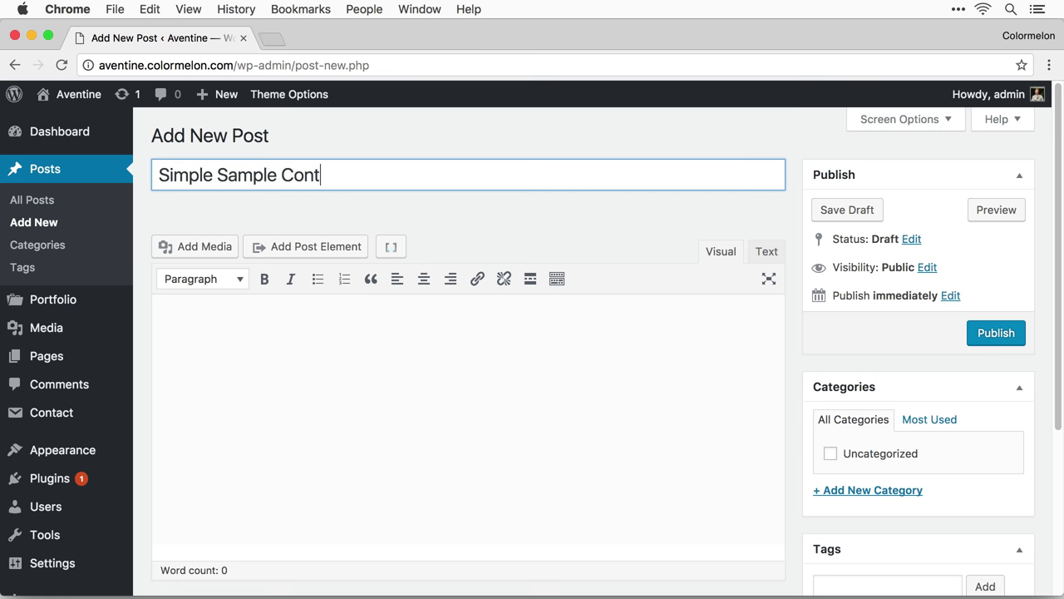
type("ent")
Step: Paste the copied sample paragraphs into the post body and publish the post
left_click(496, 342)
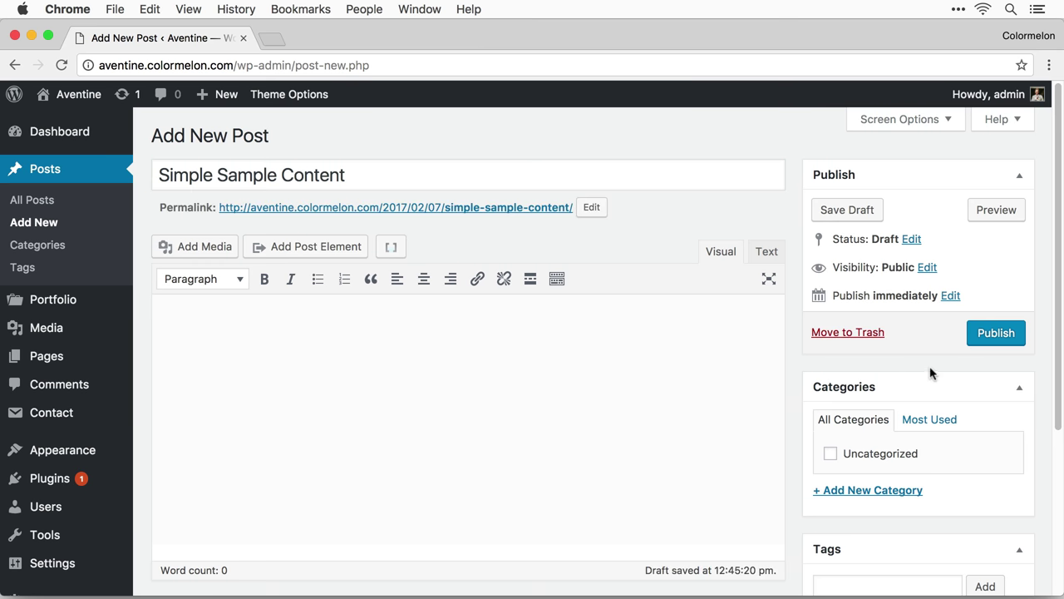
key("super+v")
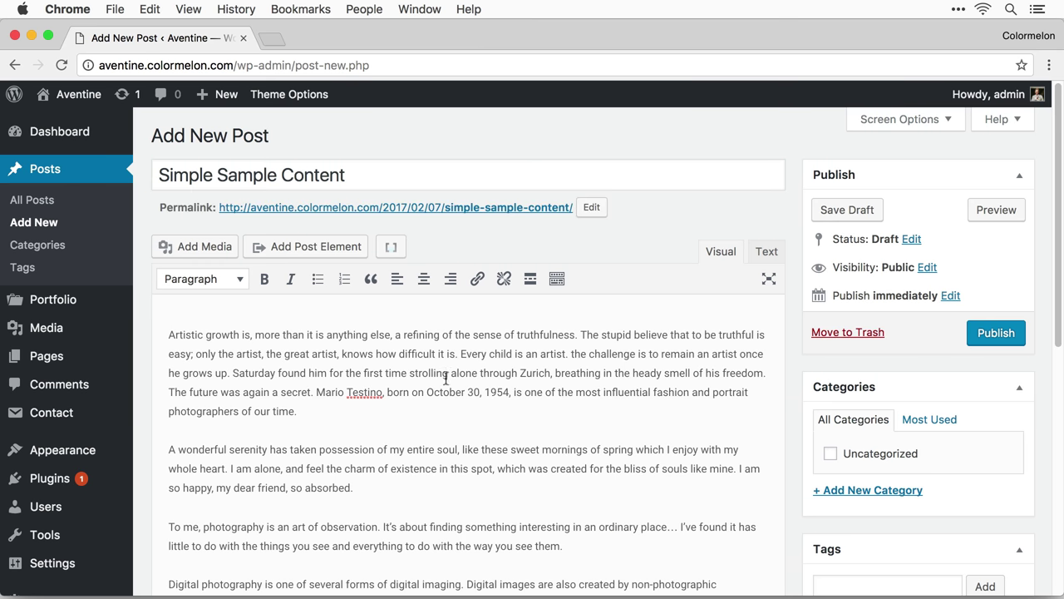
scroll(570, 388, "down", 10)
scroll(604, 408, "up", 10)
left_click(994, 334)
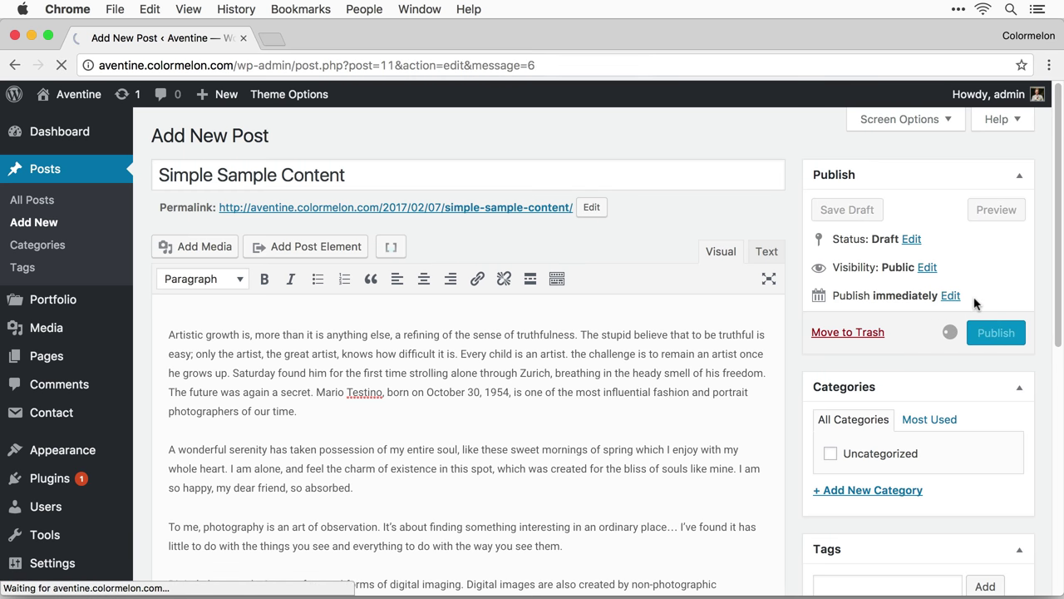
scroll(907, 320, "down", 1)
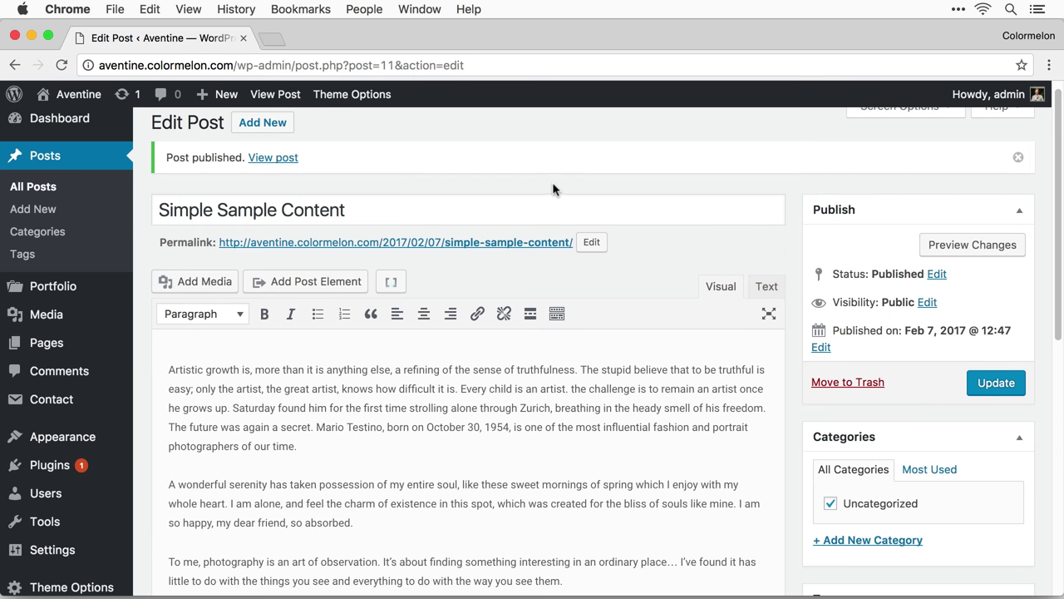
Step: Create another new post titled "Side by Side" and paste the sample paragraphs into its body
left_click(45, 209)
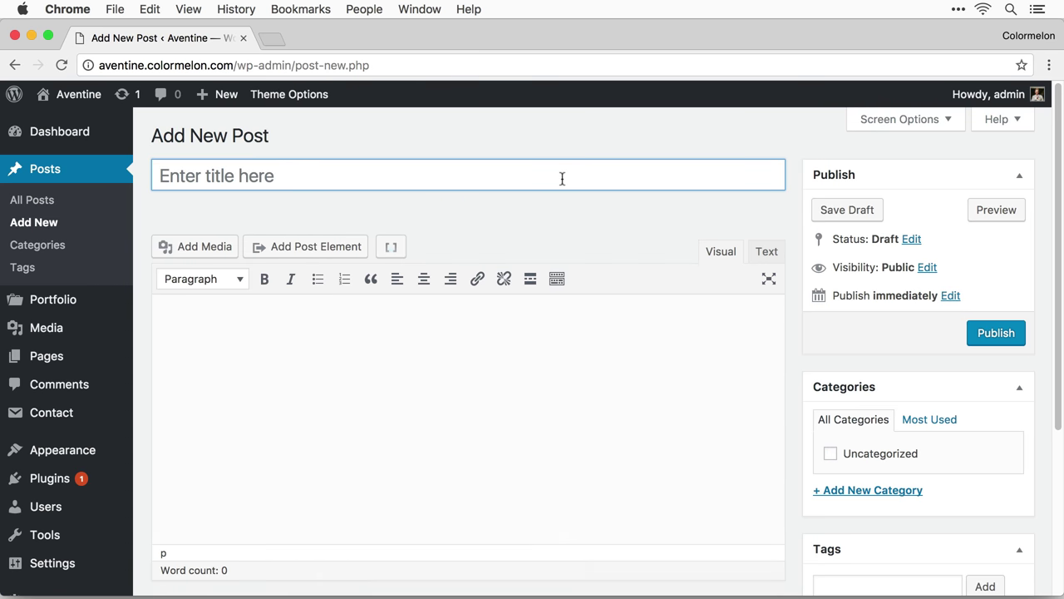
left_click(404, 179)
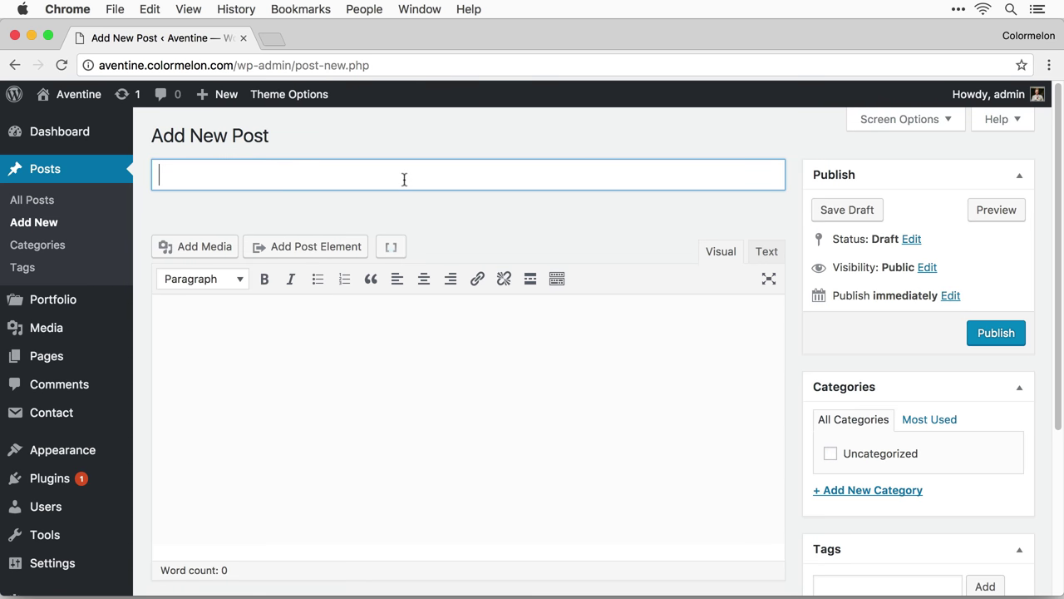
type("Side by Side")
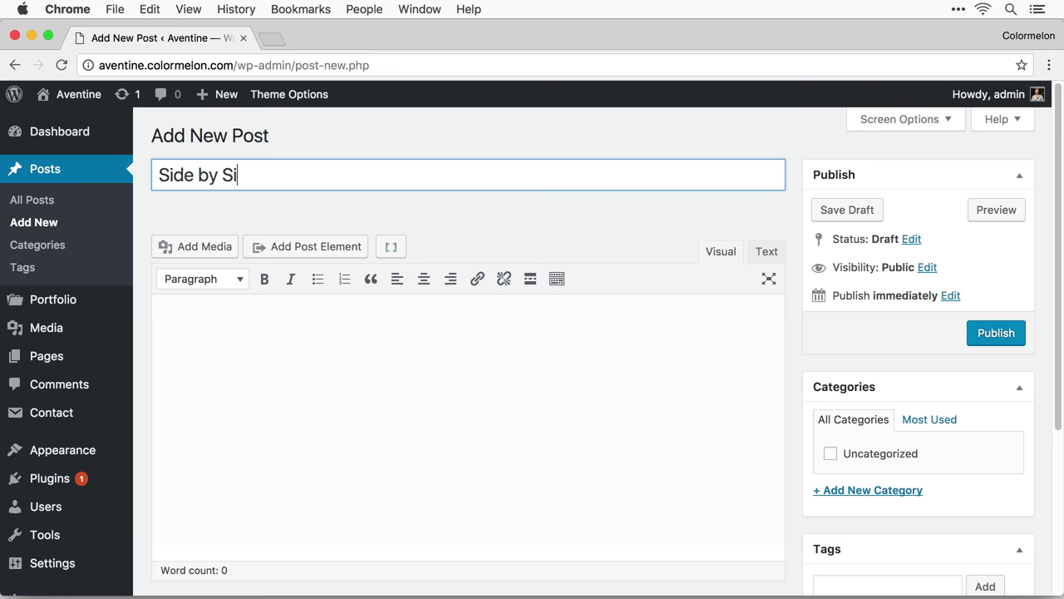
left_click(437, 415)
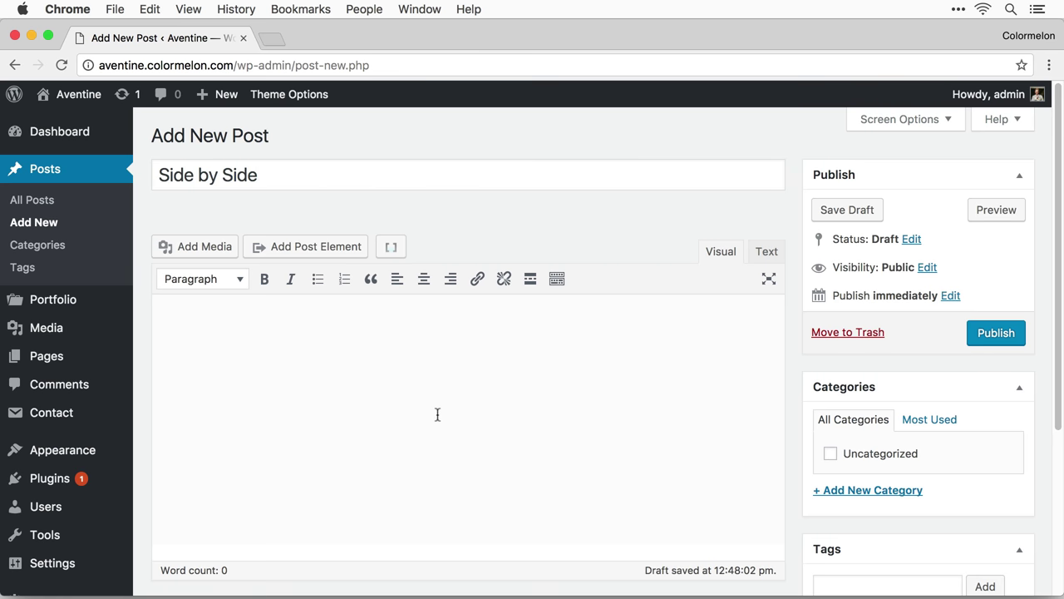
key("super+v")
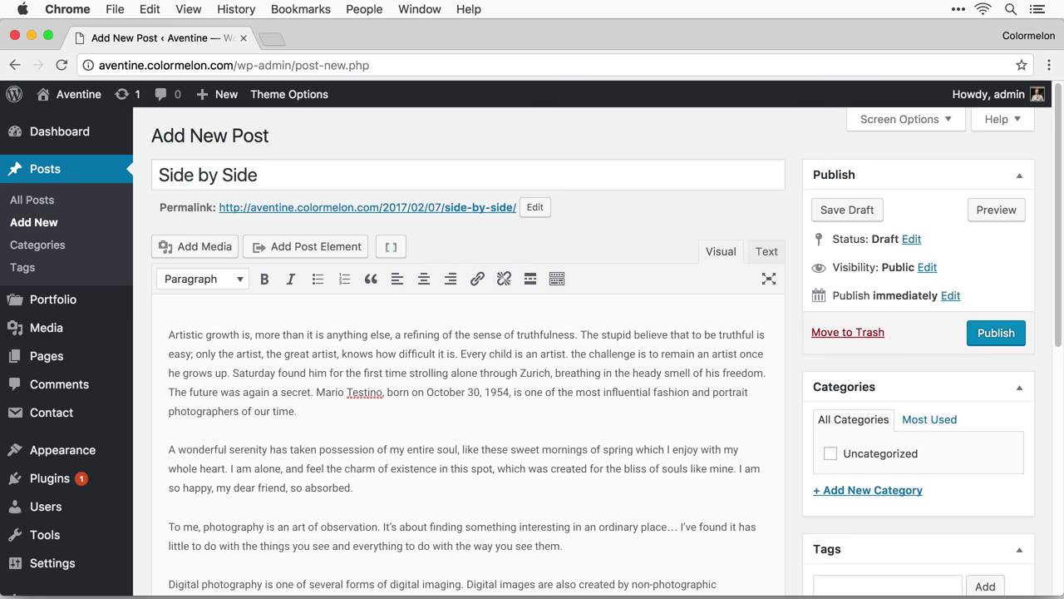
Step: Add an empty line after the first paragraph and upload four photos for it, including 36-684x1024.jpg, 30-681x1024.jpg and landscape-1.jpg
left_click(365, 412)
key("Return")
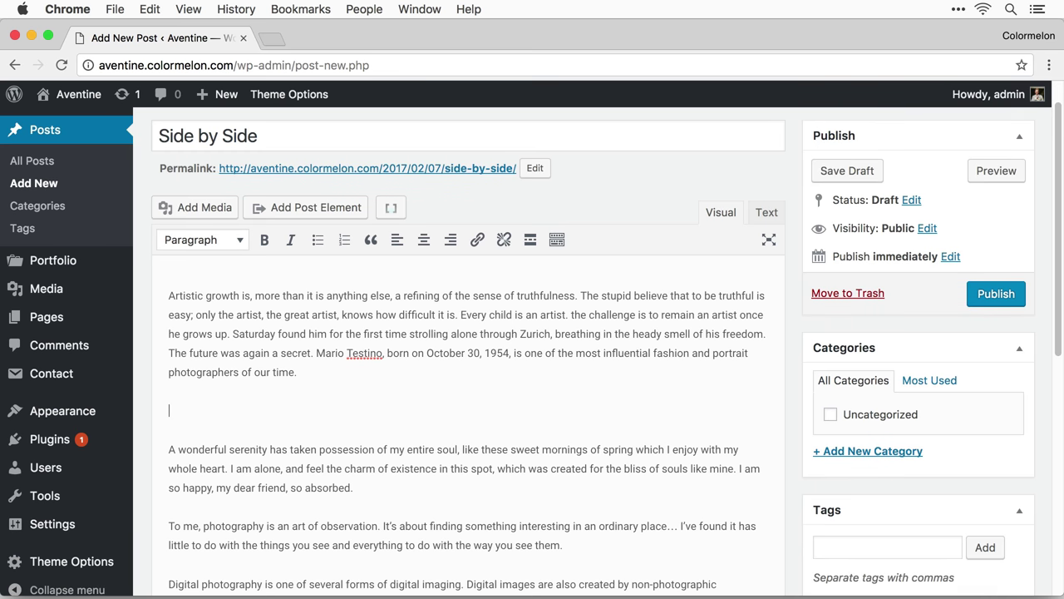
scroll(365, 346, "down", 2)
left_click(219, 169)
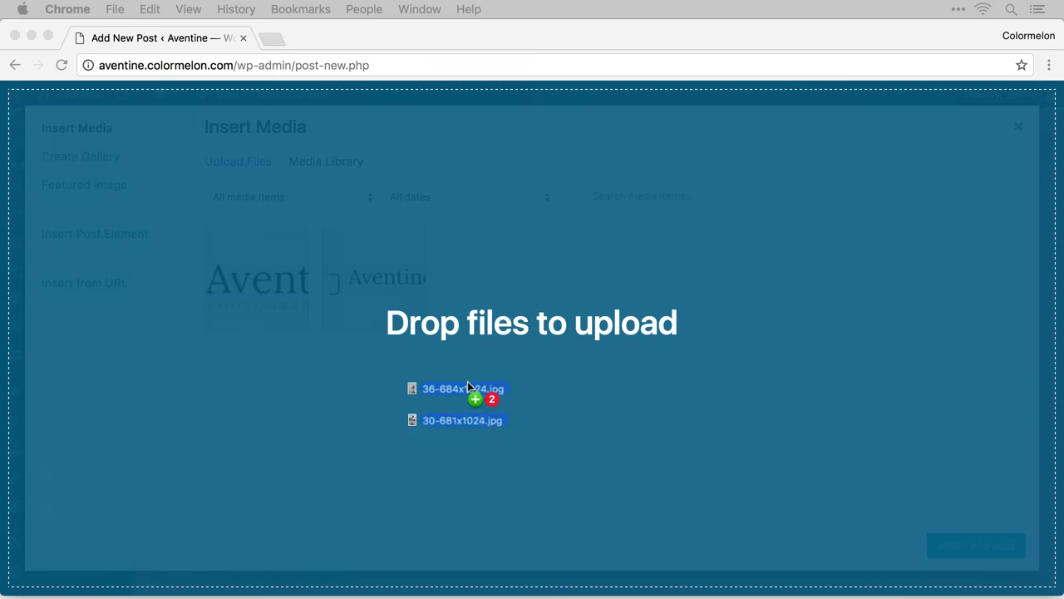
left_click_drag(467, 381, 497, 447)
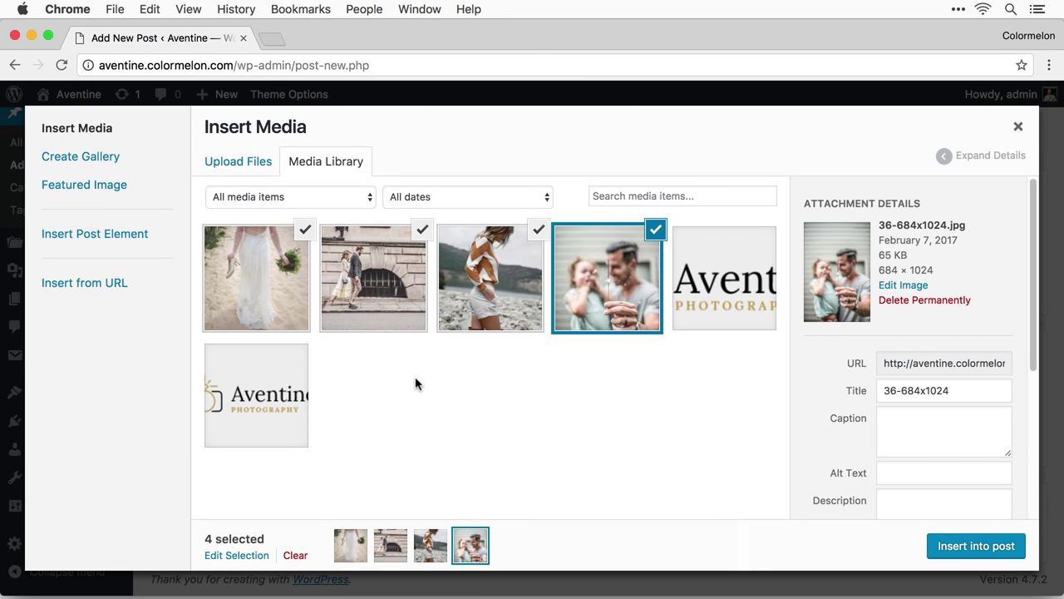
Step: Select only landscape-1.jpg in the media library and set its display size to Full Size – 1024 × 576
left_click(257, 293)
left_click(264, 296)
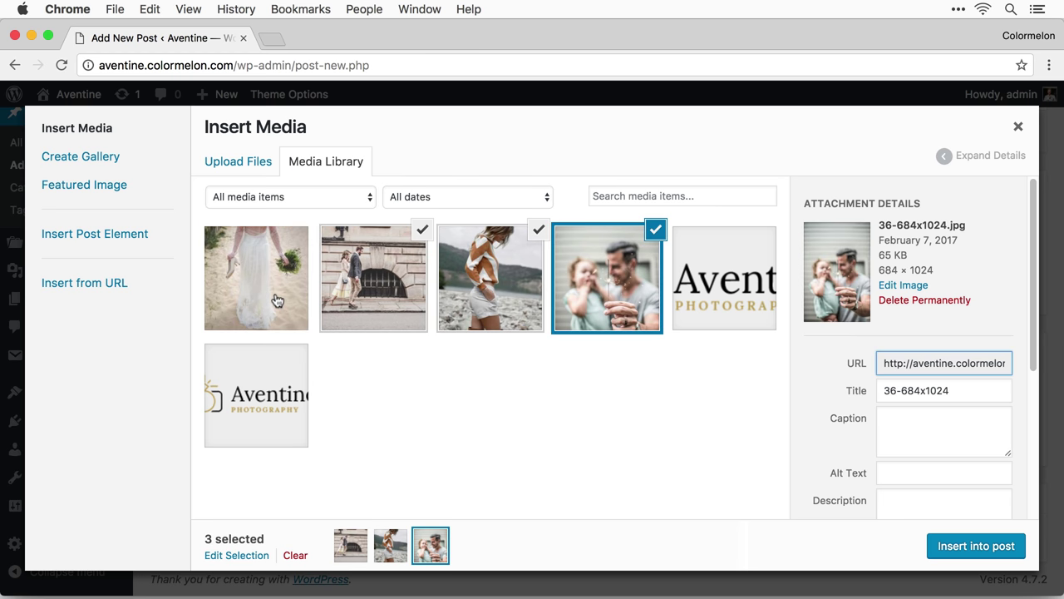
left_click(278, 301)
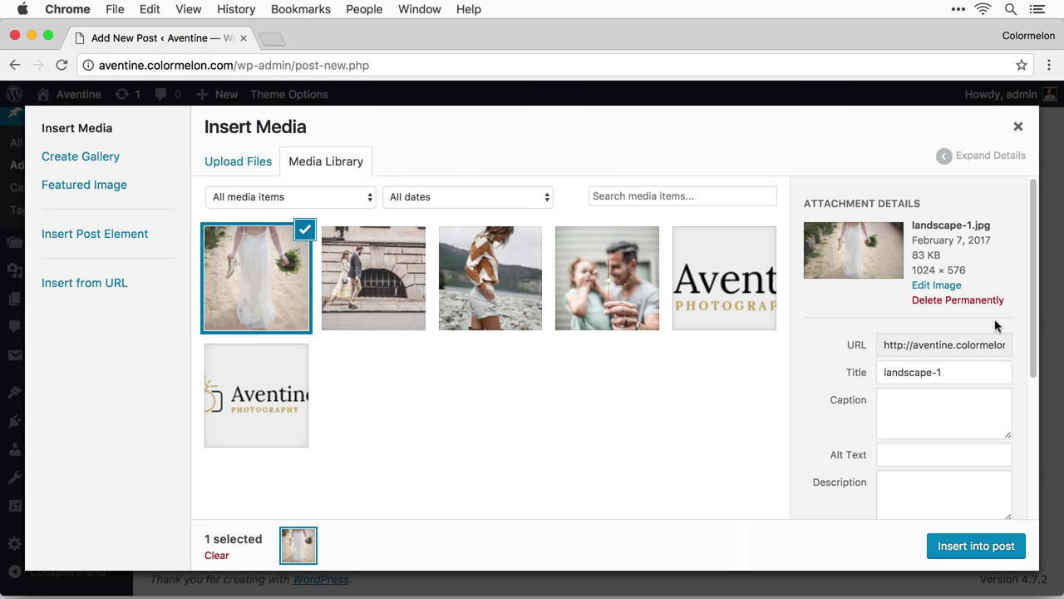
scroll(980, 360, "down", 5)
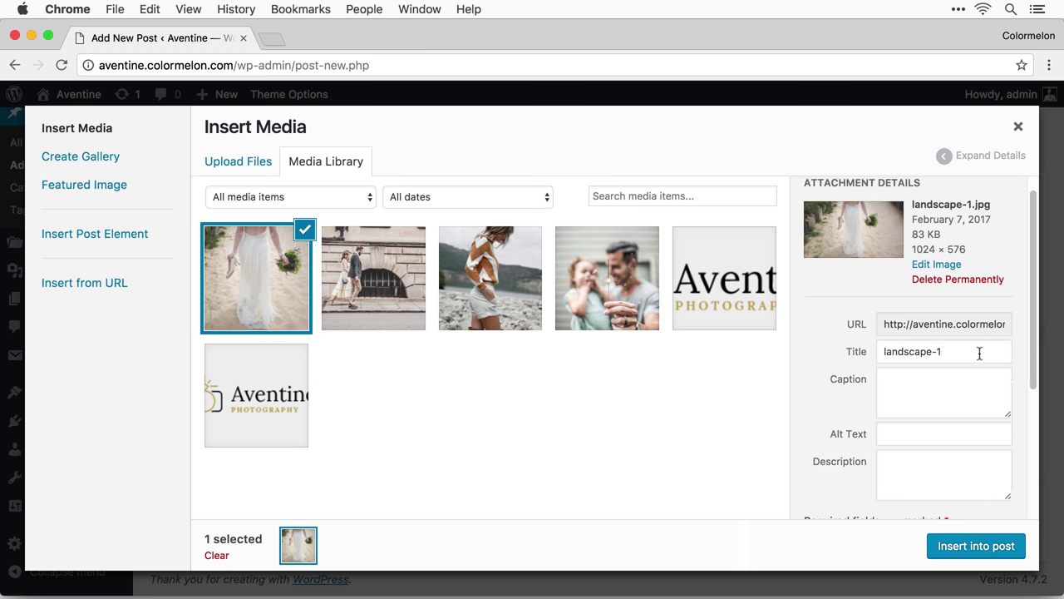
scroll(975, 343, "down", 1)
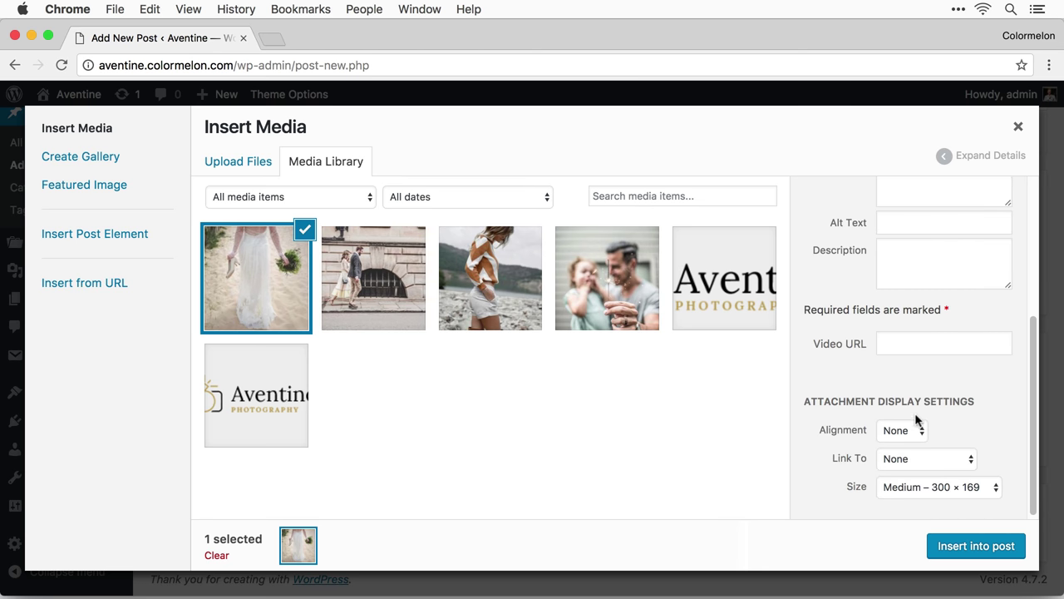
left_click(927, 488)
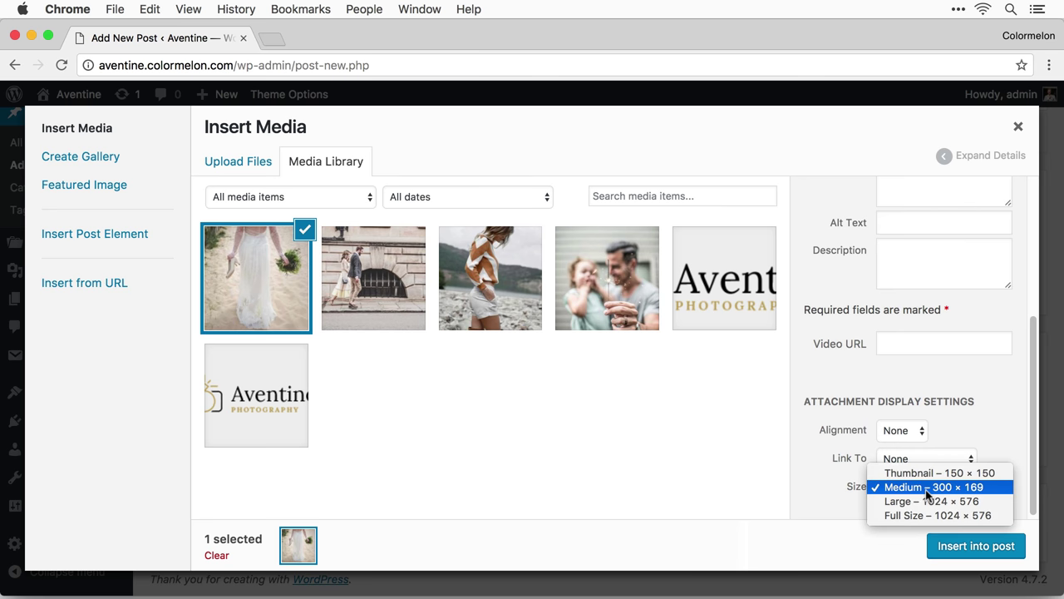
left_click(994, 516)
left_click(947, 508)
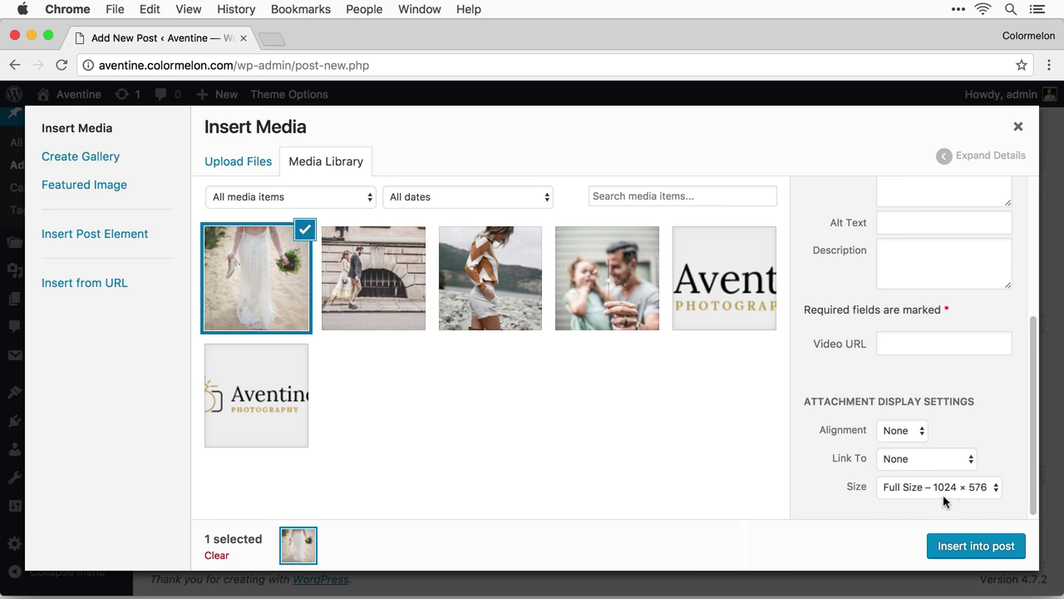
Step: Set the selected landscape photo's alignment to Center and insert it into the post
left_click(924, 433)
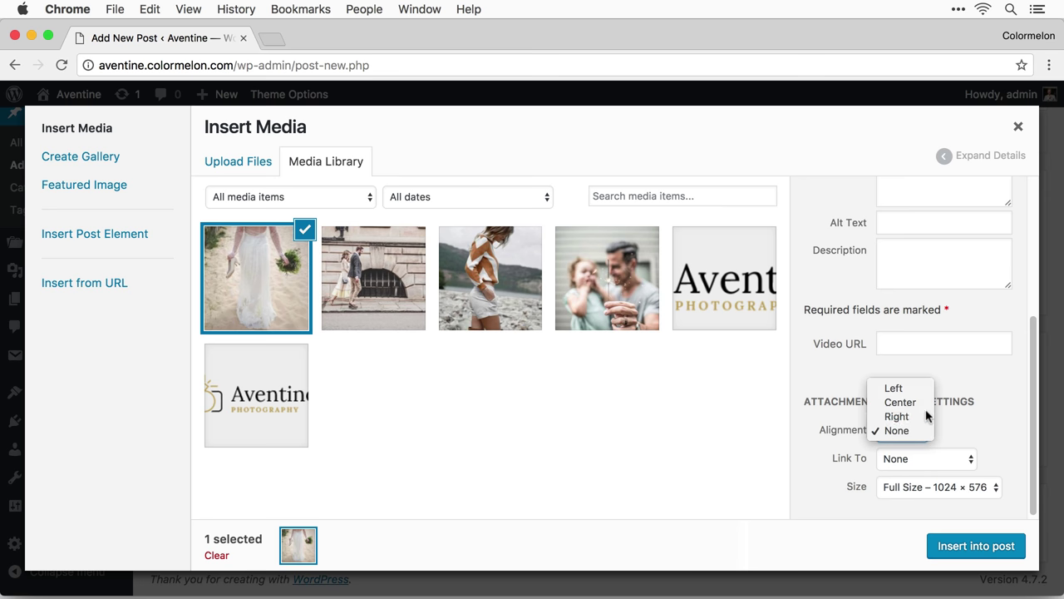
left_click(900, 402)
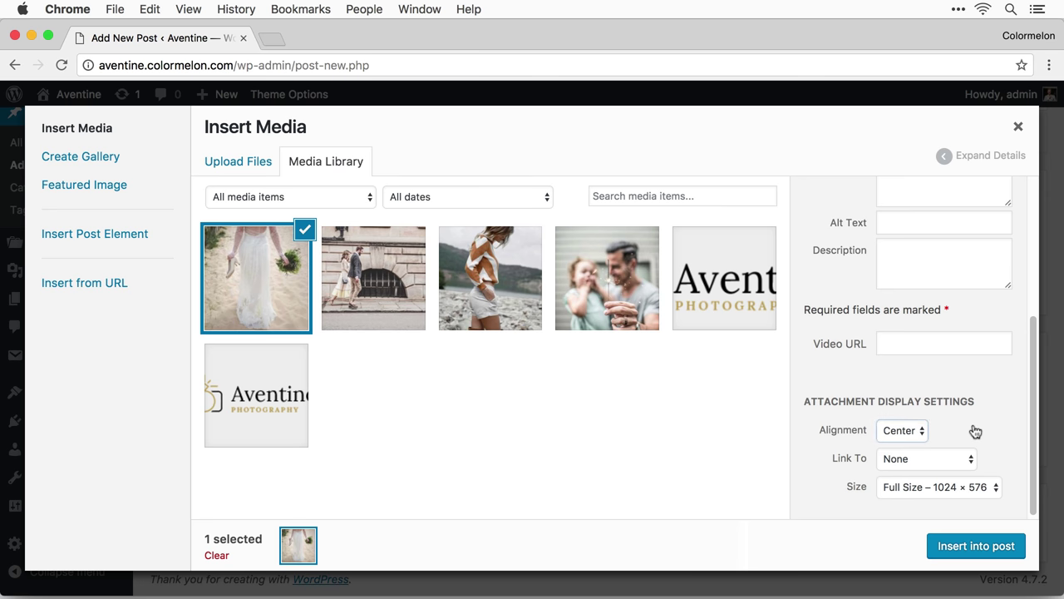
left_click(976, 546)
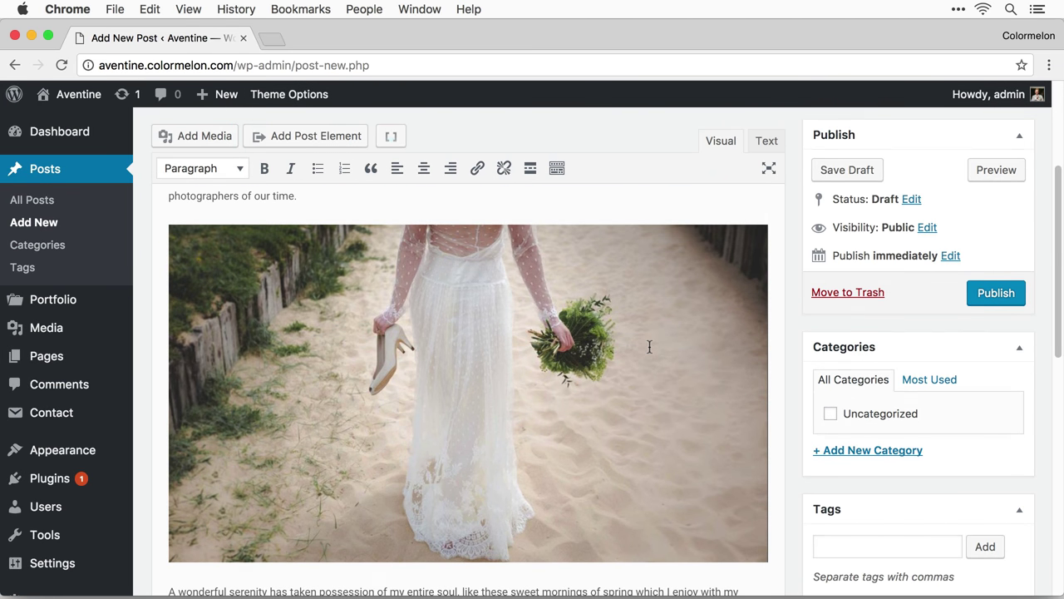
Step: Add an empty line after the "To me, photography" paragraph and create a gallery of the sweater woman and the man-and-girl photos for it
scroll(675, 367, "down", 3)
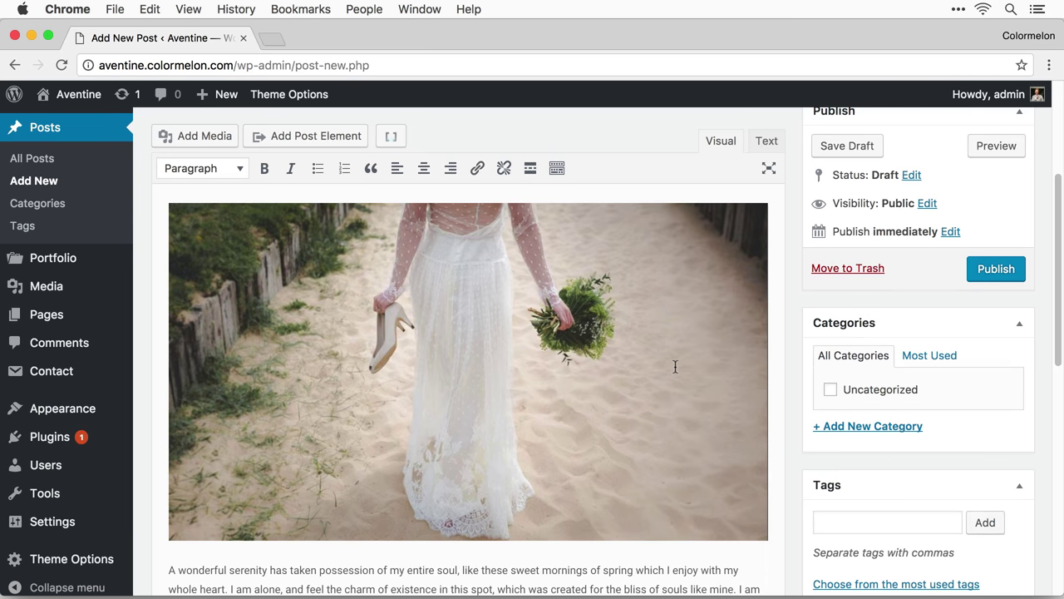
scroll(675, 366, "down", 5)
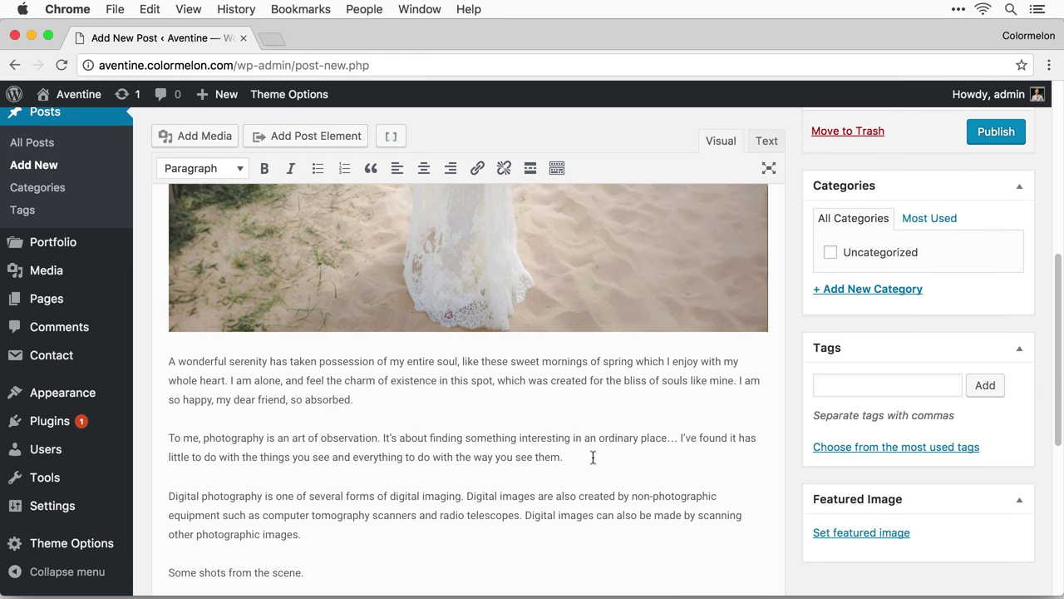
left_click(598, 460)
key("Return")
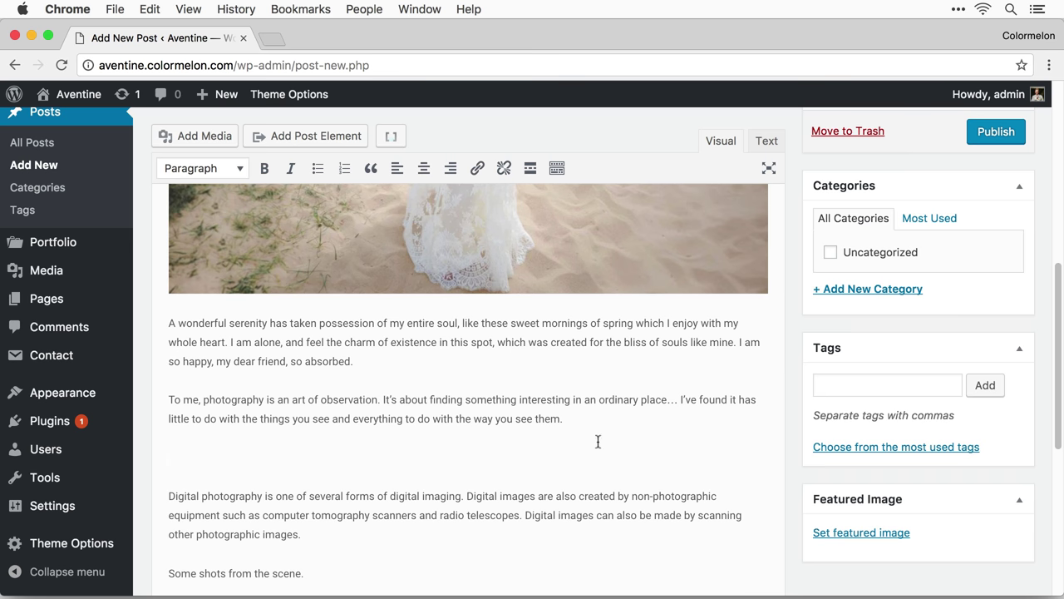
left_click(215, 140)
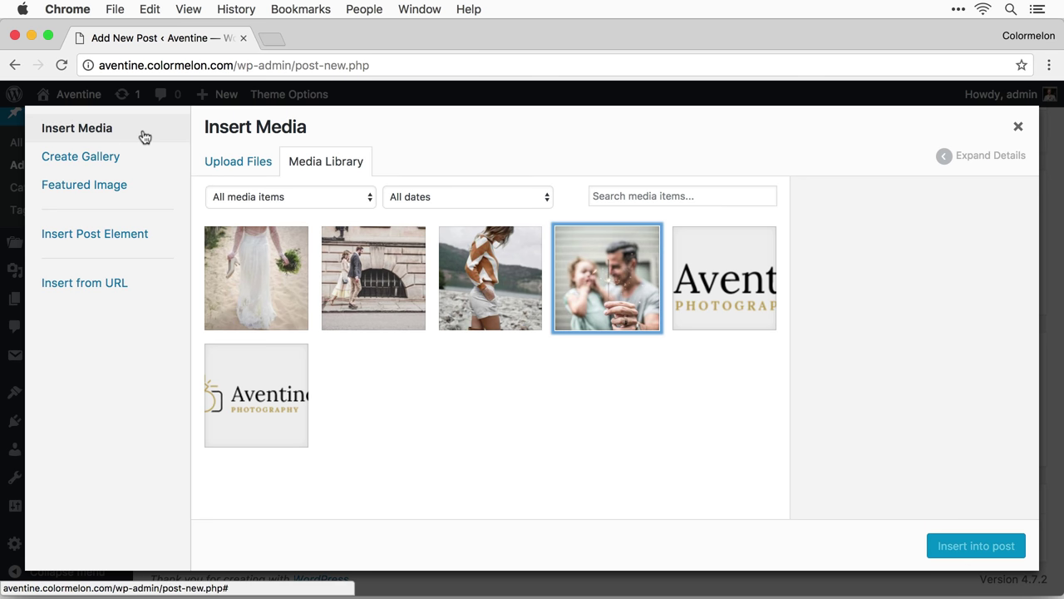
left_click(110, 163)
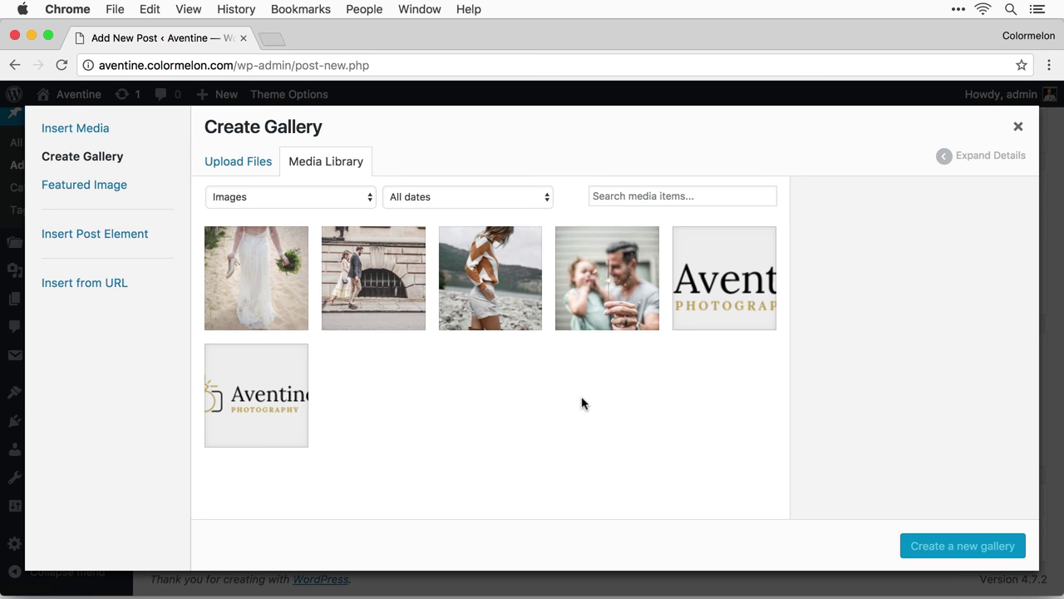
left_click(486, 281)
left_click(604, 292)
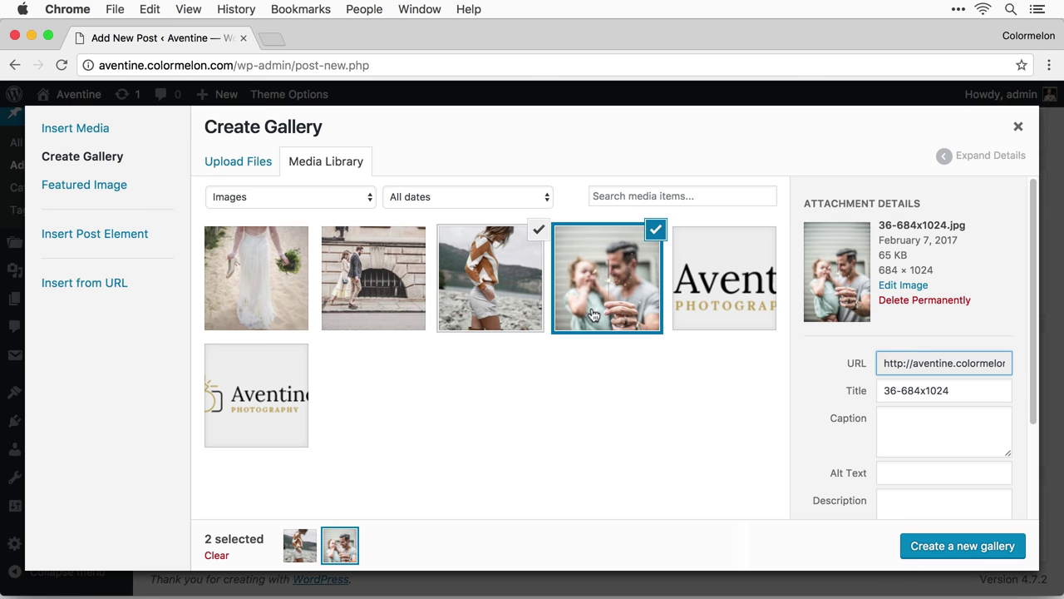
left_click(978, 549)
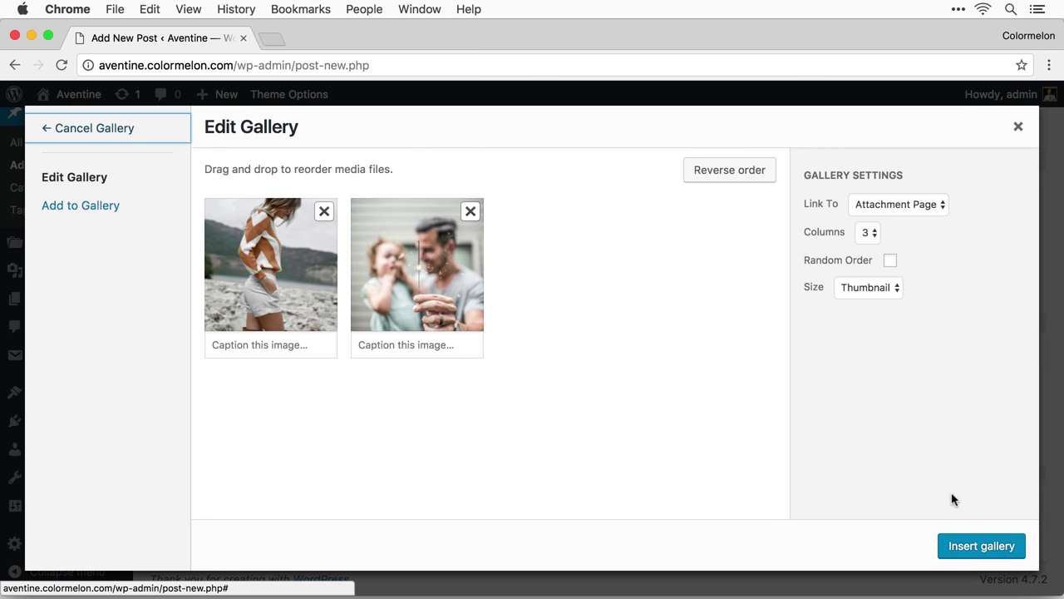
Step: Set the gallery to link to None, with 2 columns and Full Size images, and insert it into the post
left_click(904, 210)
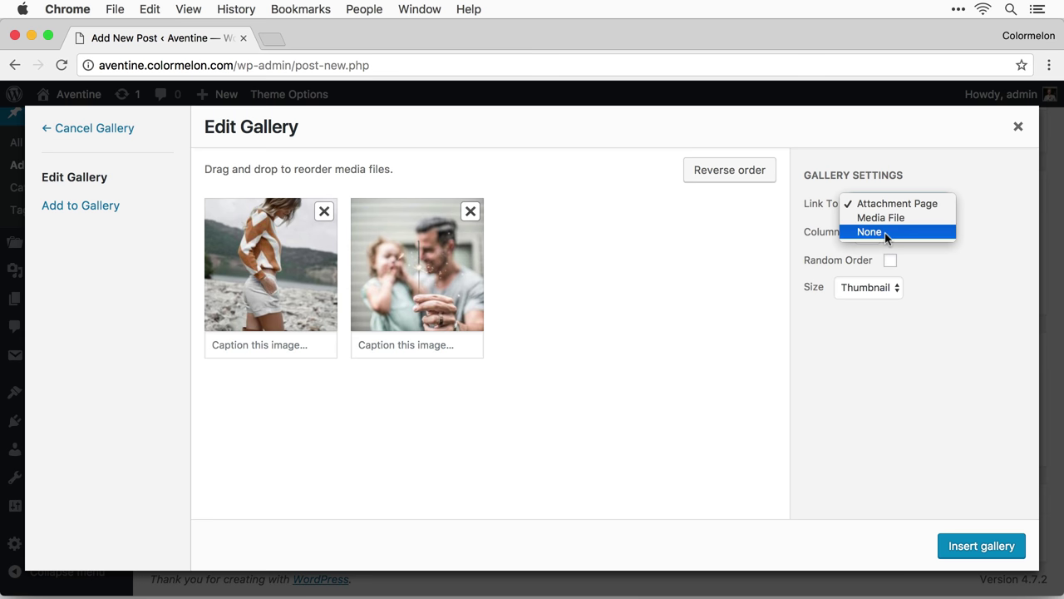
left_click(887, 238)
left_click(877, 238)
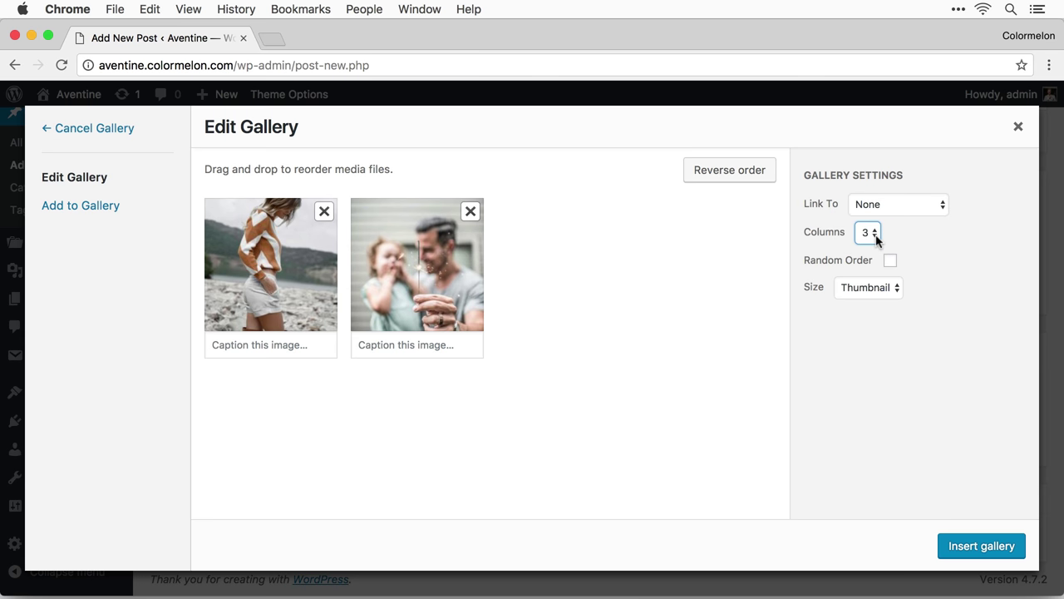
left_click(876, 238)
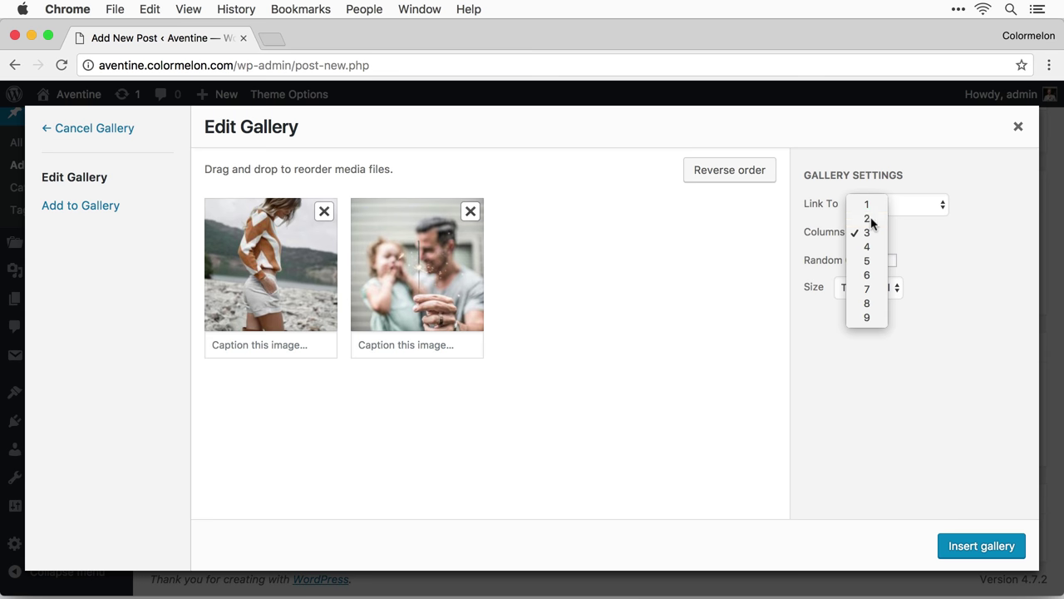
left_click(867, 219)
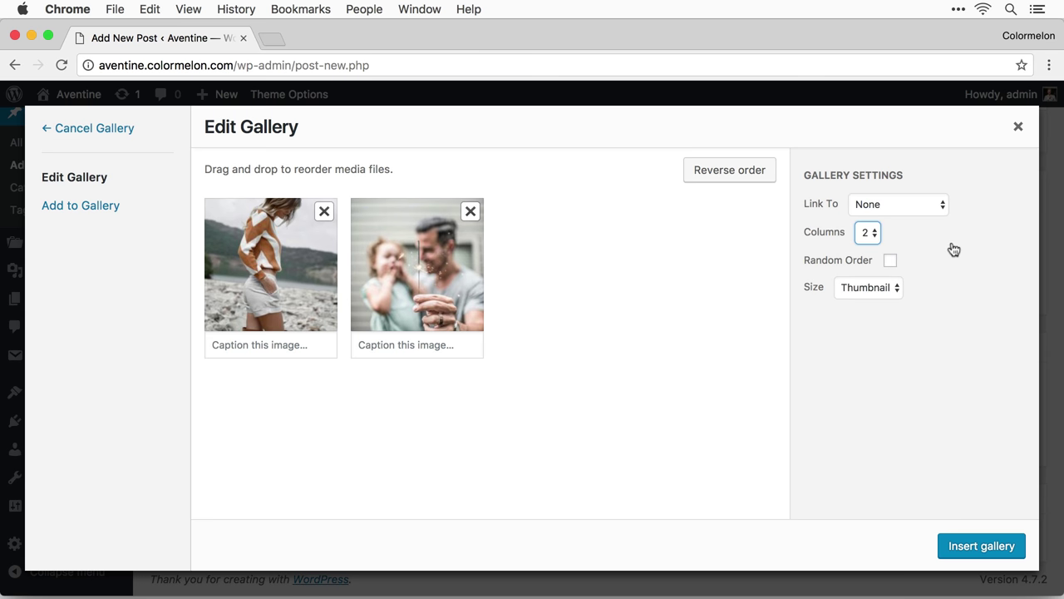
left_click(886, 291)
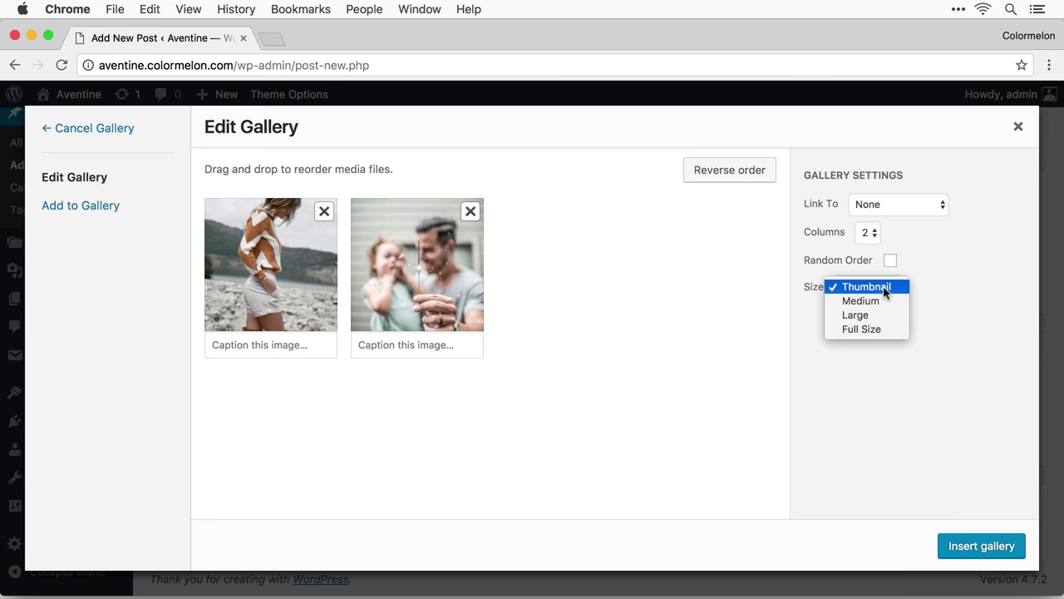
left_click(891, 330)
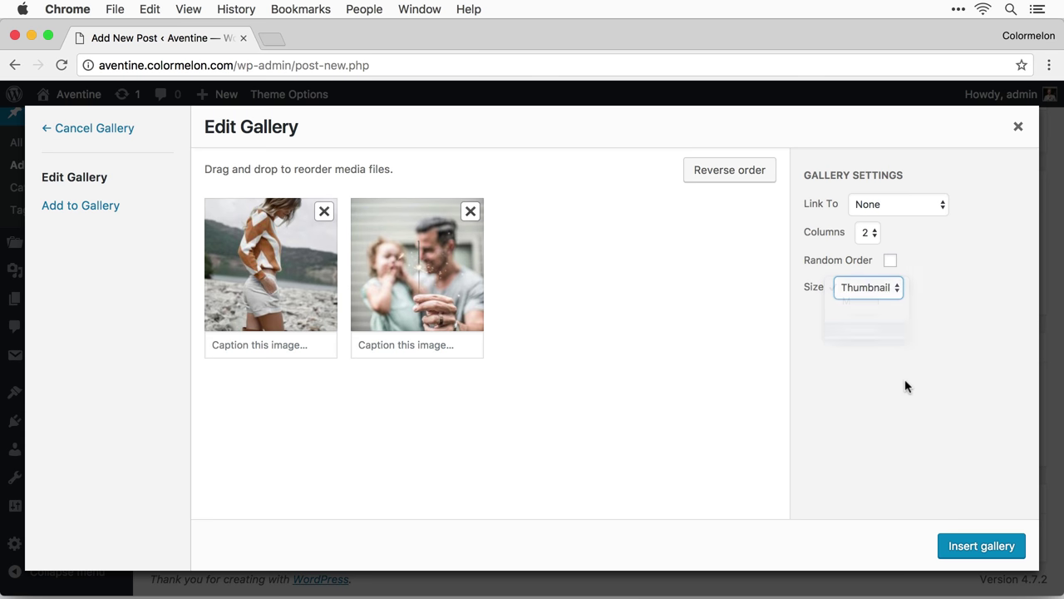
left_click(975, 546)
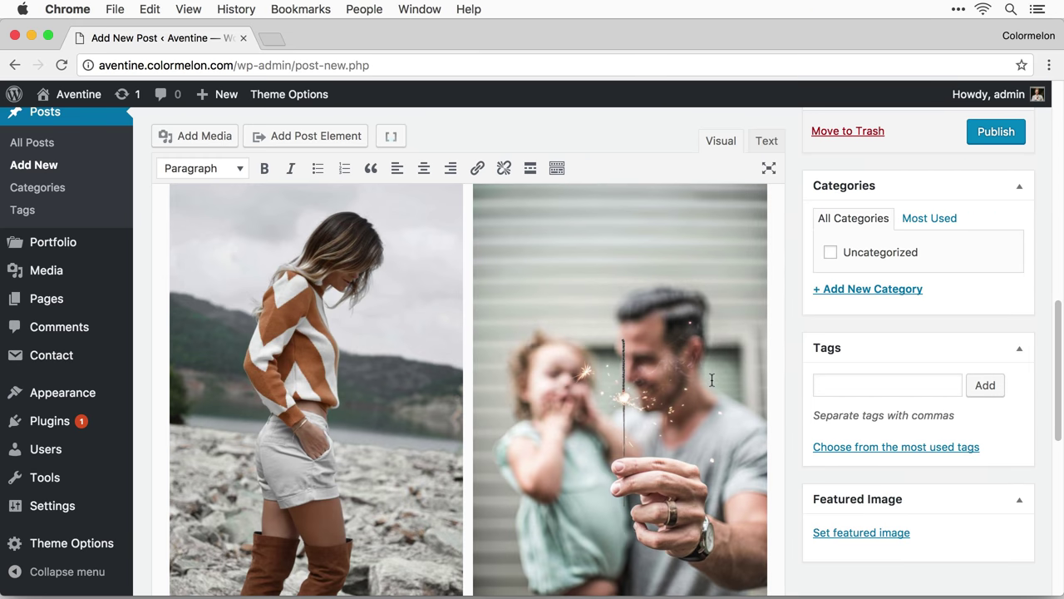
scroll(632, 387, "down", 3)
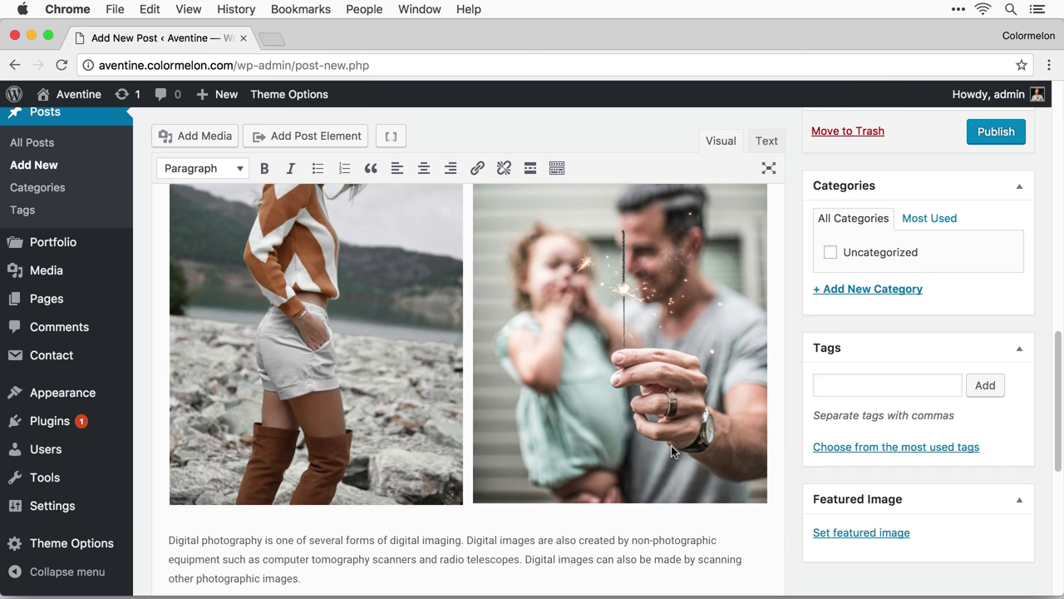
scroll(670, 440, "up", 5)
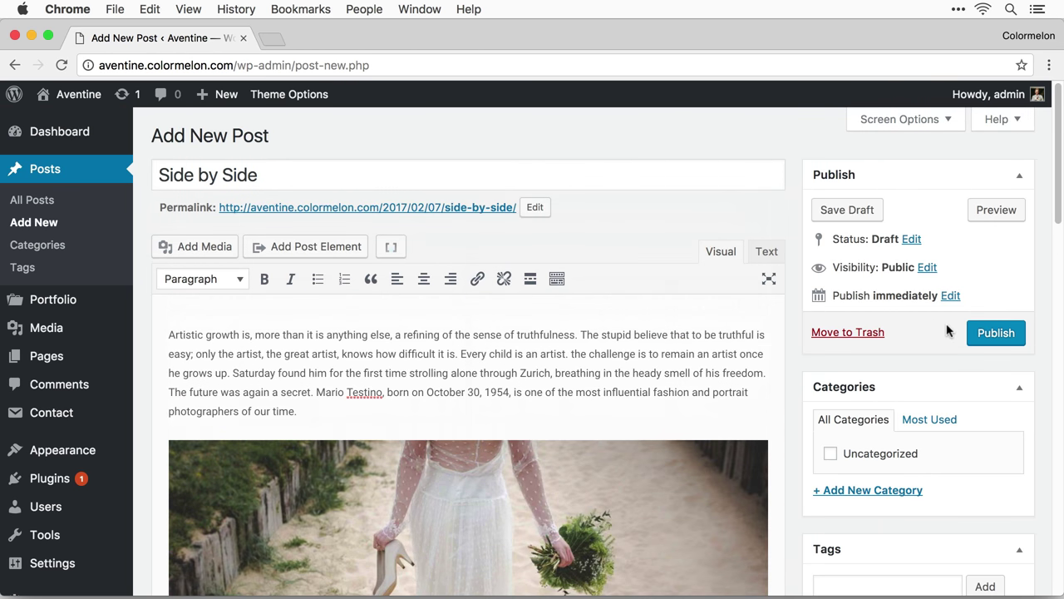
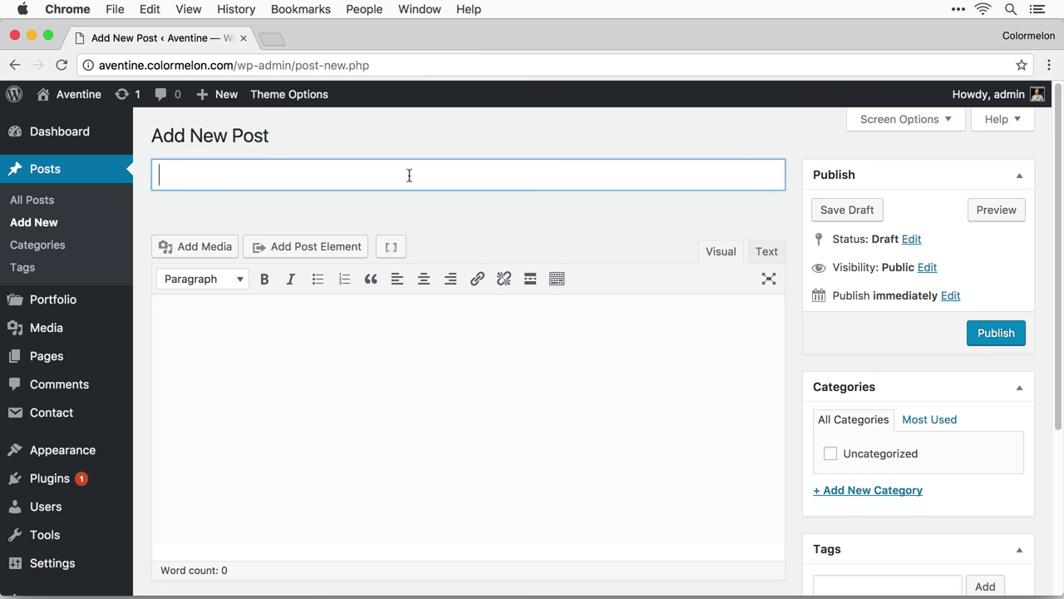
Step: Title the new post "Masonry Gallery" and paste the sample paragraphs into its body
type("Masonry Gallery")
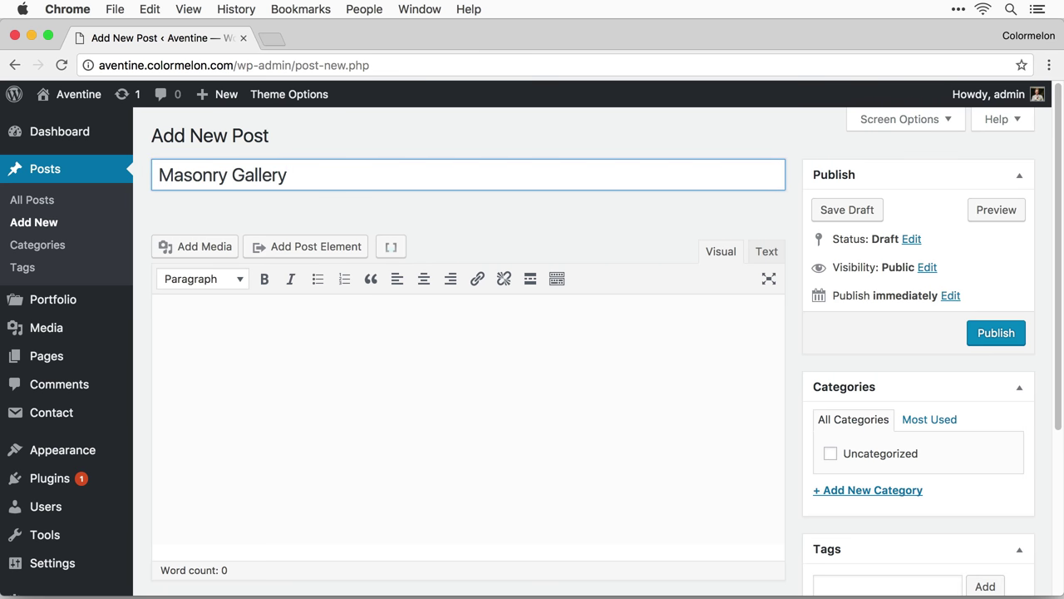
left_click(412, 376)
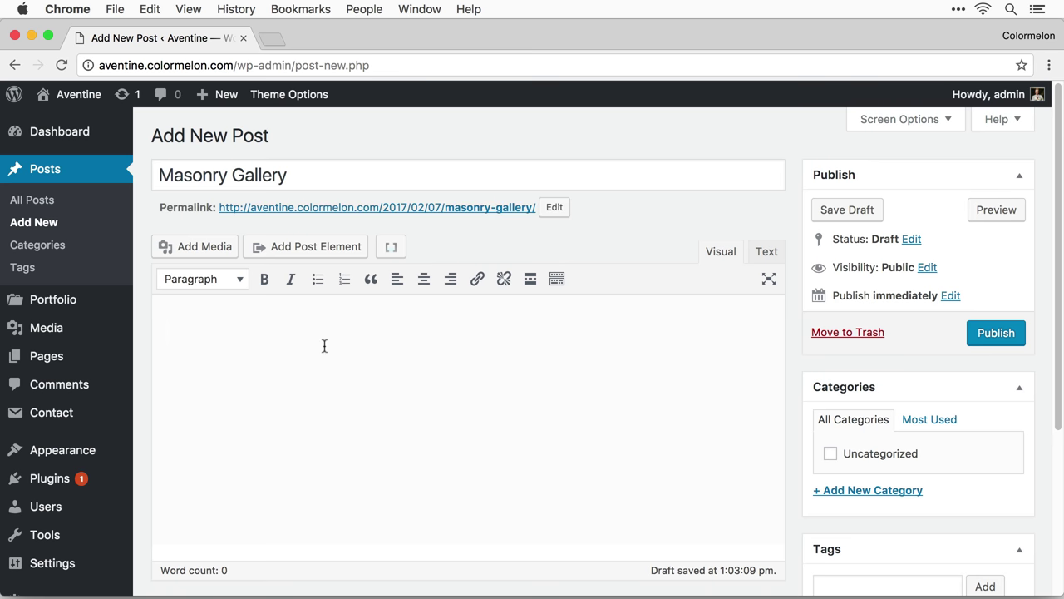
key("super+v")
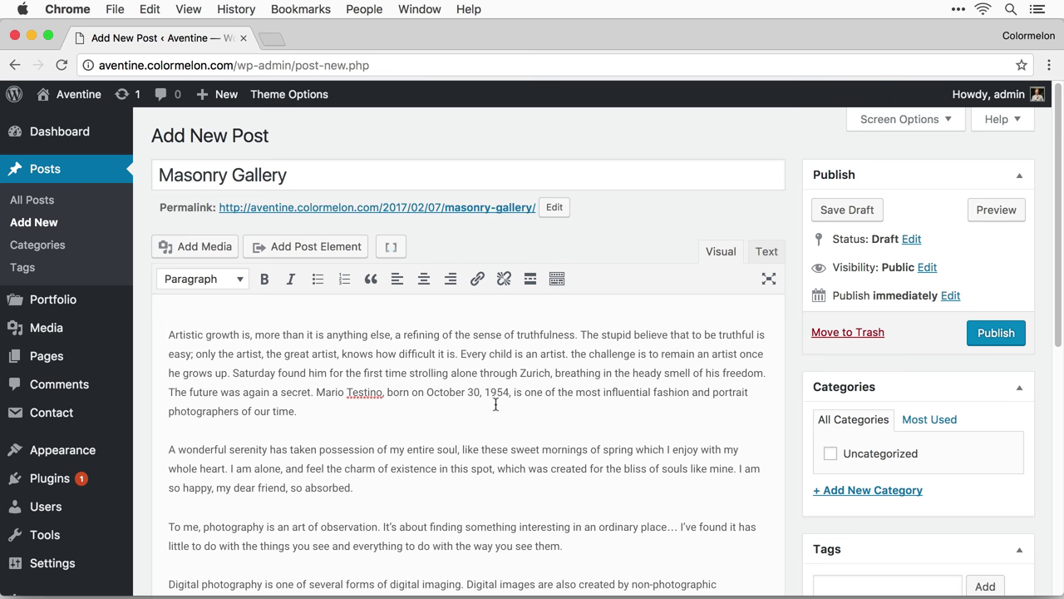
Step: Add an empty line after the second paragraph and create a gallery from seven newly uploaded photos, including 1.jpg
scroll(482, 412, "down", 4)
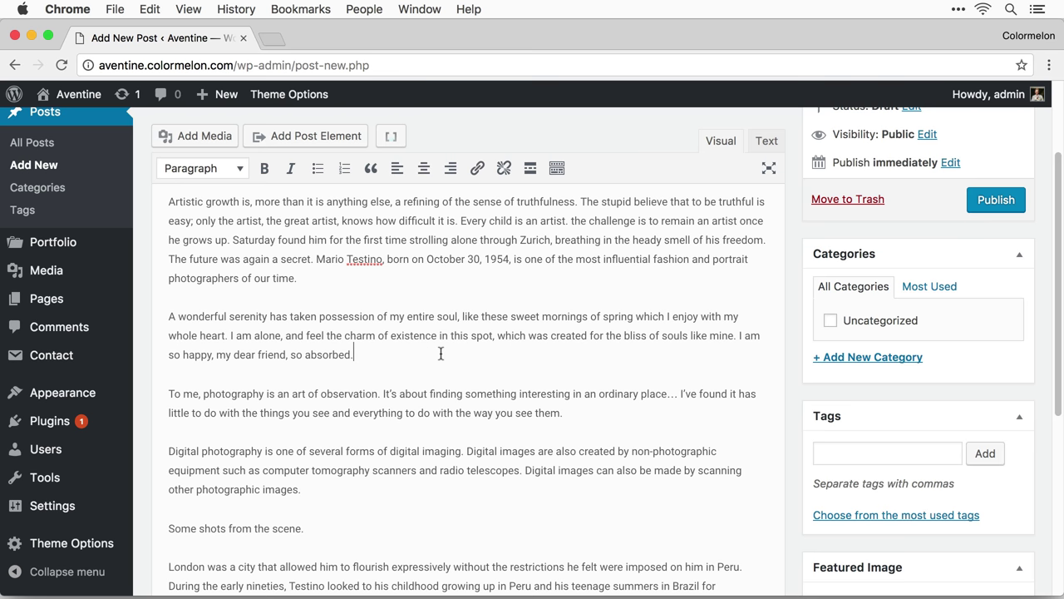
left_click(441, 354)
key("Return")
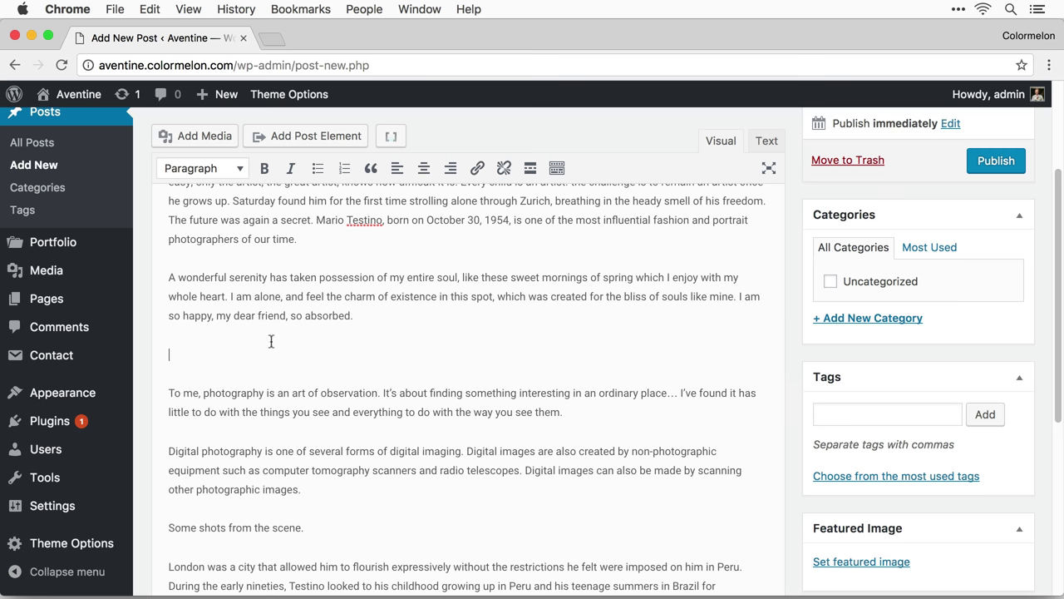
left_click(207, 141)
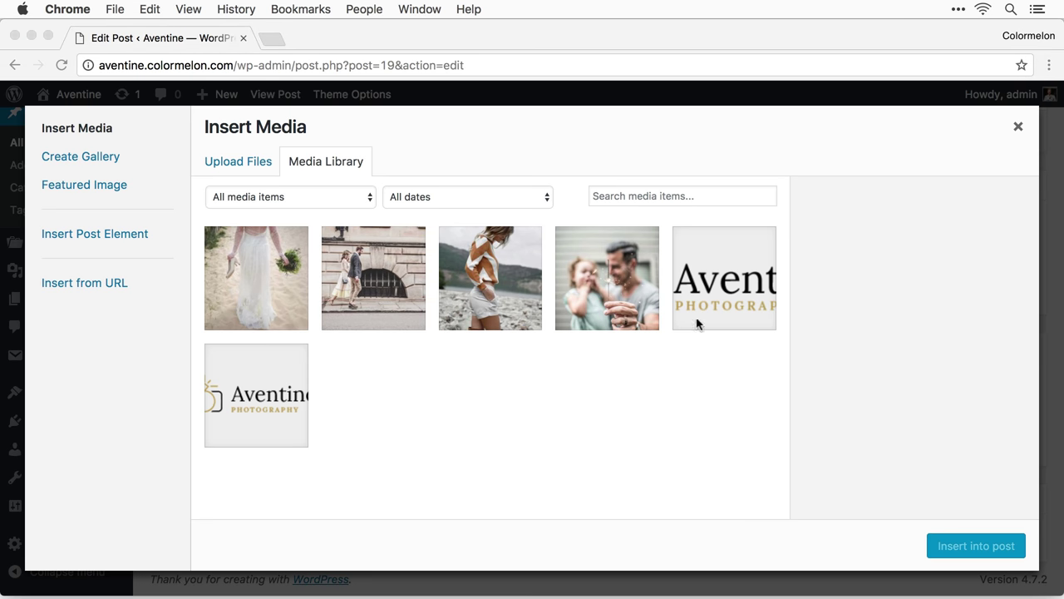
left_click(93, 157)
left_click(93, 157)
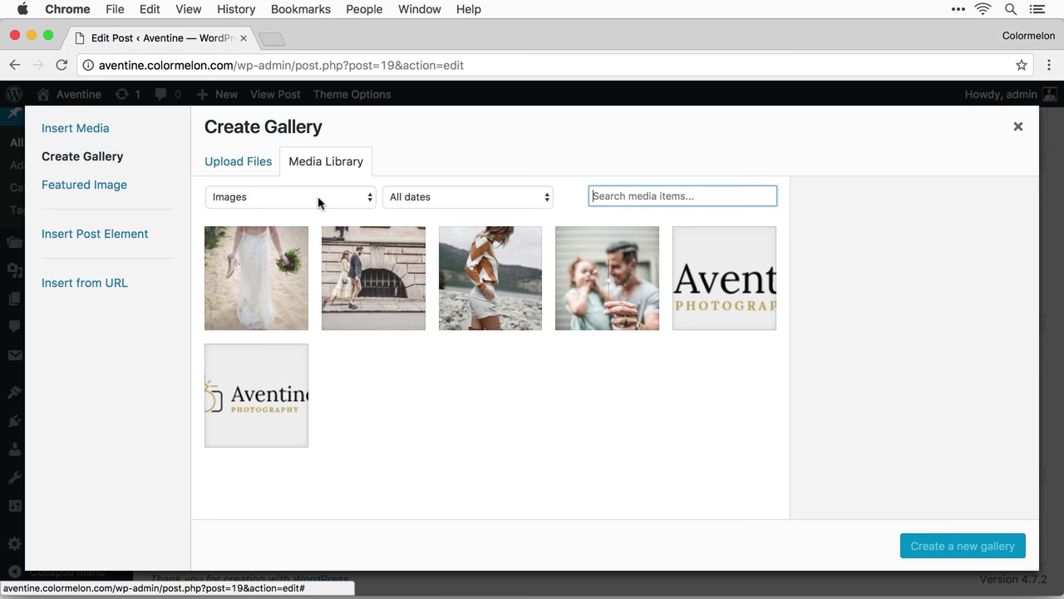
left_click_drag(416, 449, 528, 407)
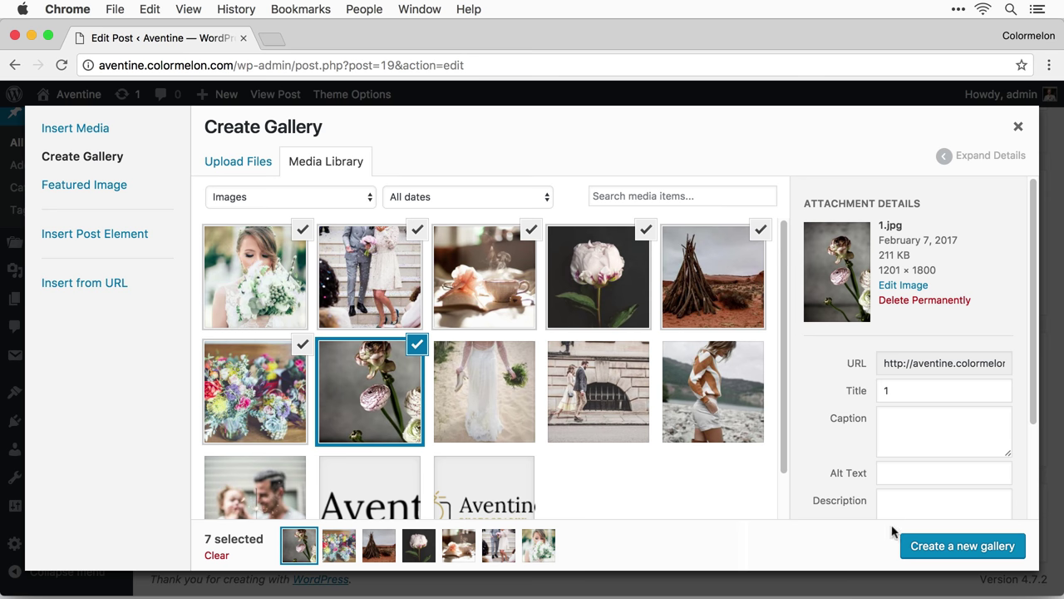
left_click(925, 549)
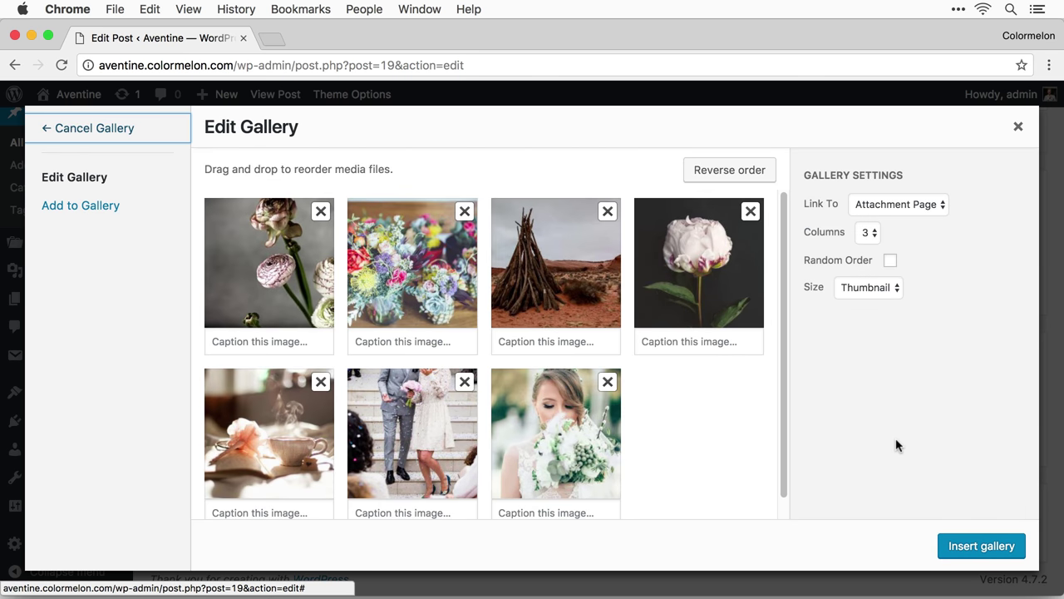
Step: Set the gallery's link to Media File and its image size to Large, and insert it into the post
left_click(891, 207)
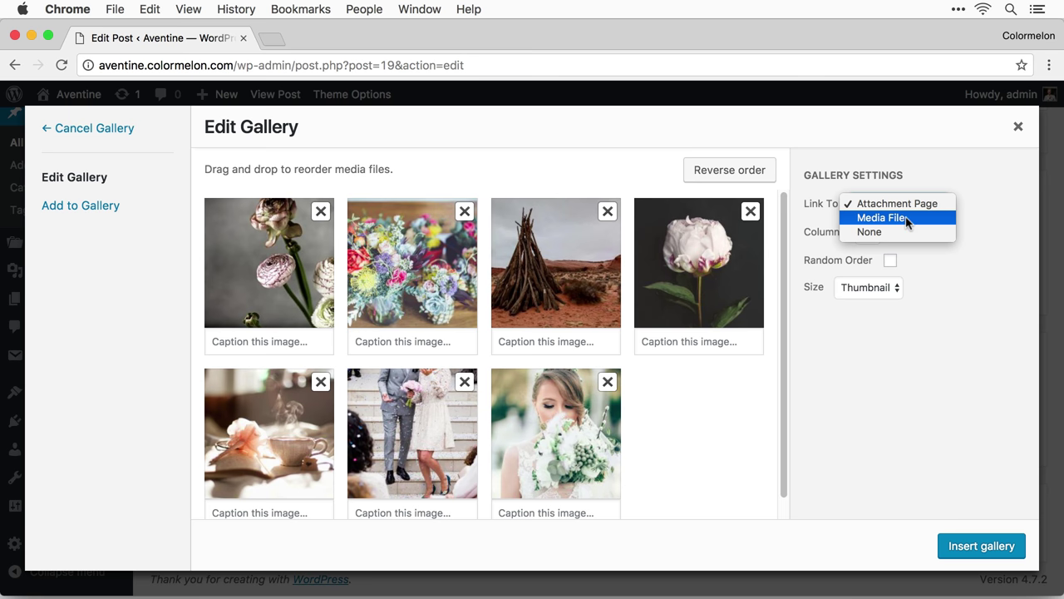
left_click(908, 218)
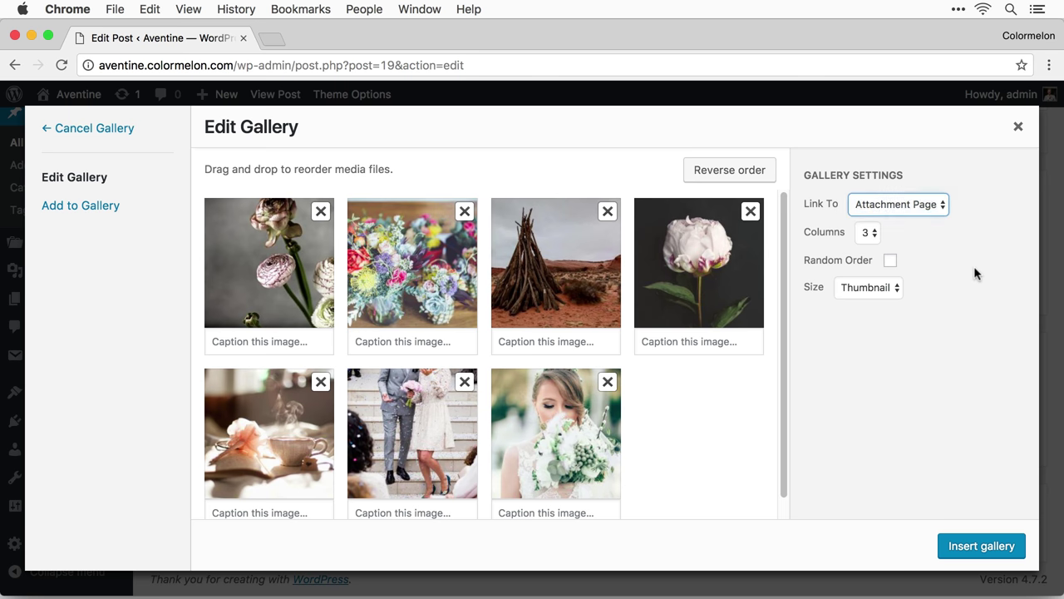
left_click(895, 289)
left_click(894, 312)
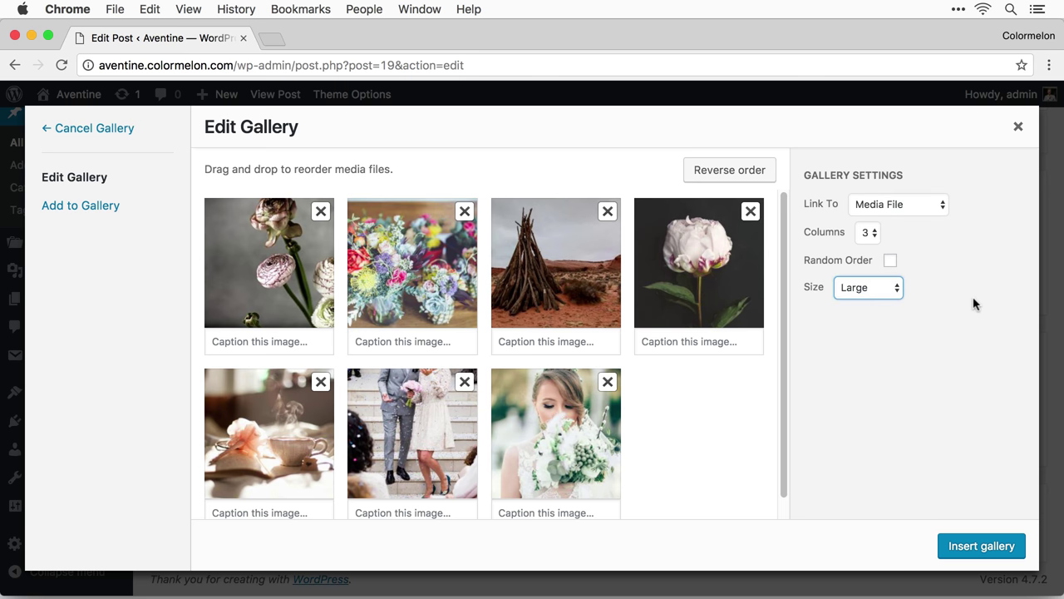
left_click(910, 256)
left_click(983, 548)
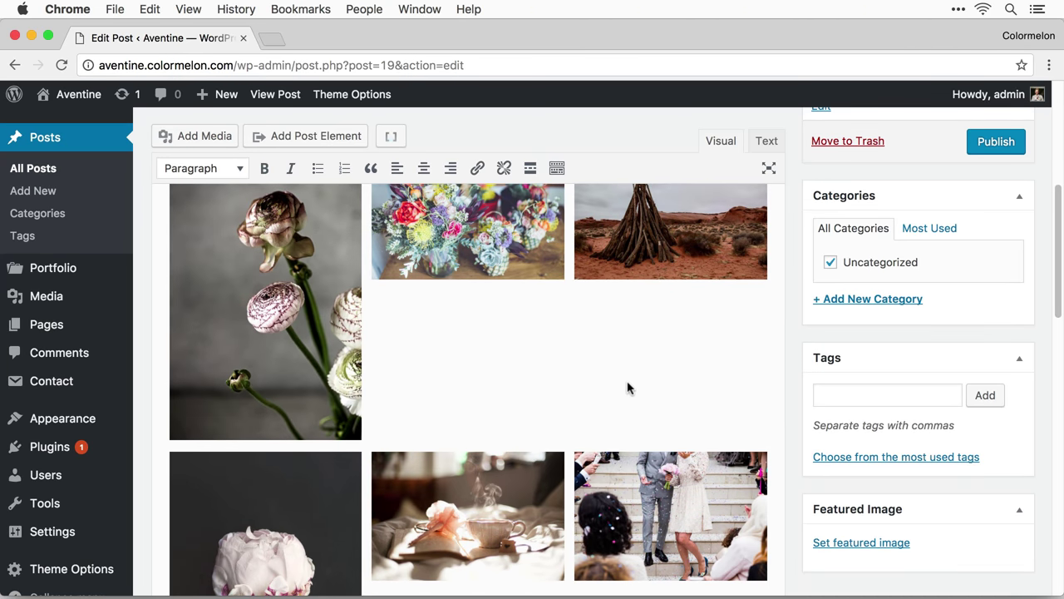
Step: Publish the Masonry Gallery post and open its permalink in a new tab
left_click(990, 142)
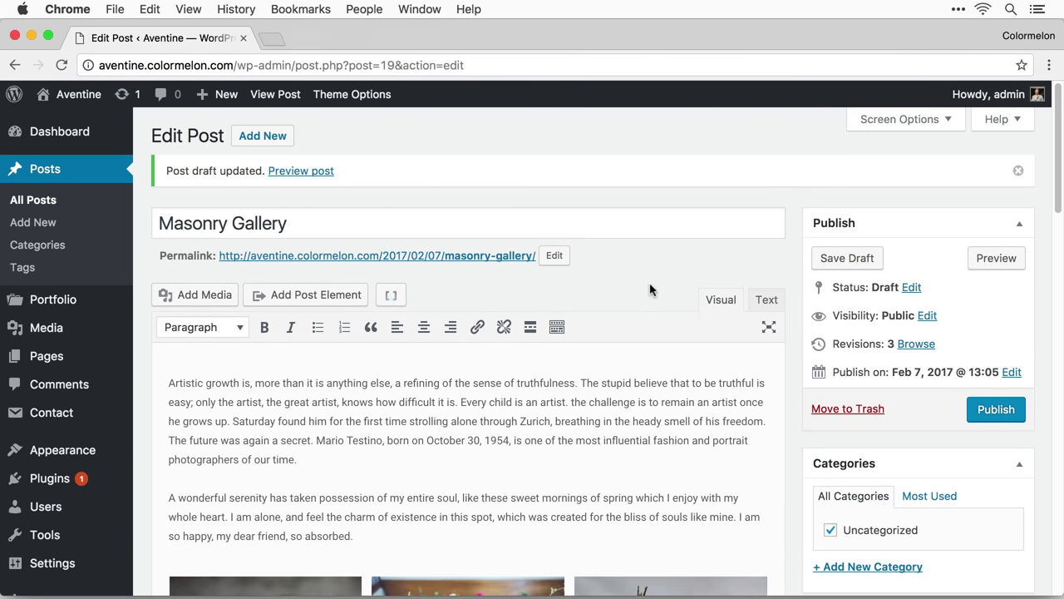
right_click(509, 260)
left_click(549, 263)
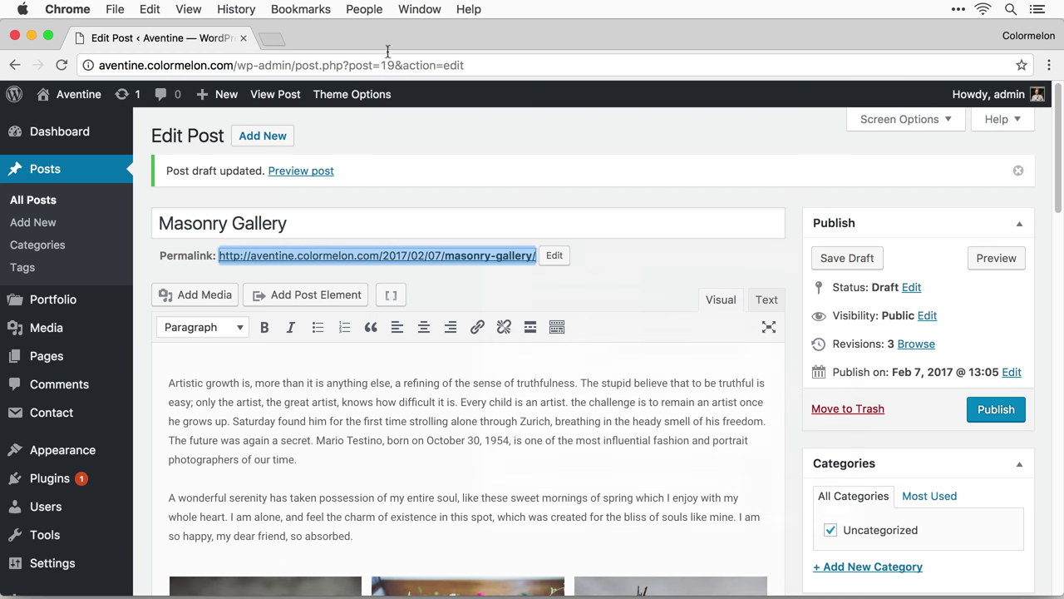
Step: Review the Masonry Gallery post preview from its title through the photo gallery to the closing text, and close the preview
left_click(320, 40)
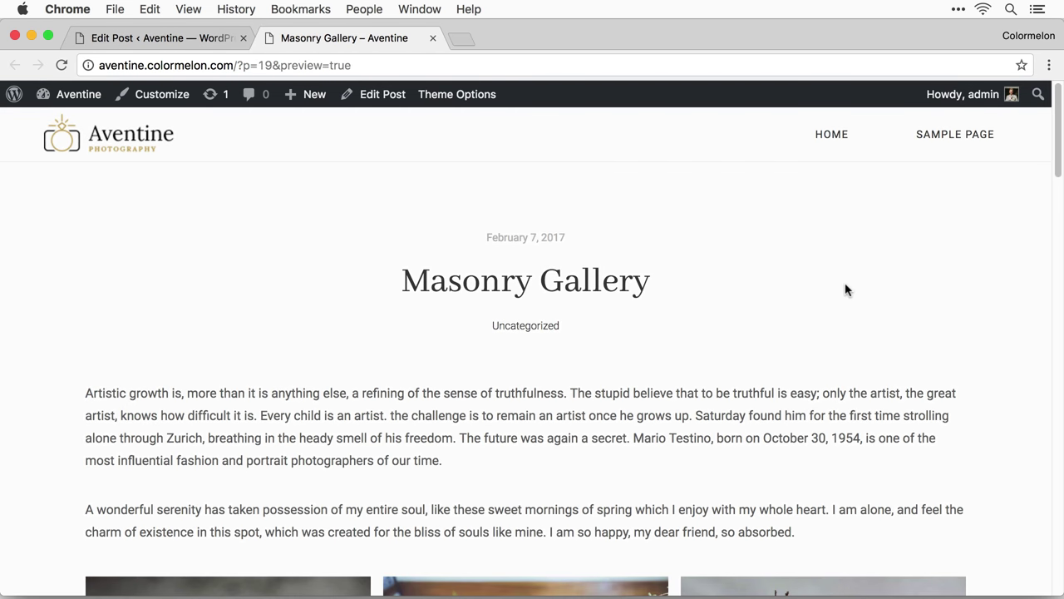
scroll(847, 291, "down", 5)
scroll(846, 291, "down", 10)
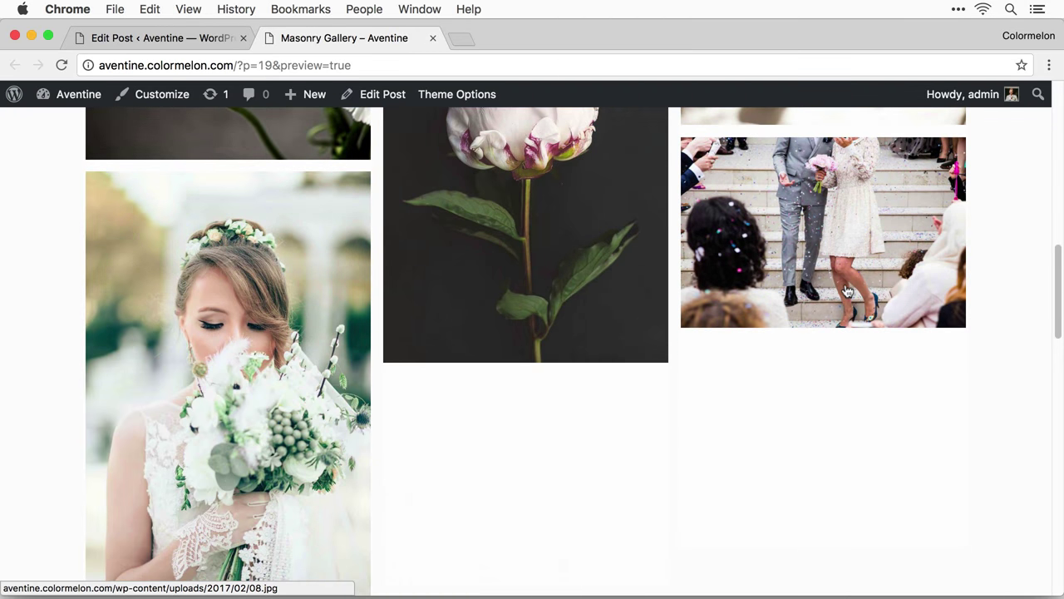
scroll(840, 358, "down", 5)
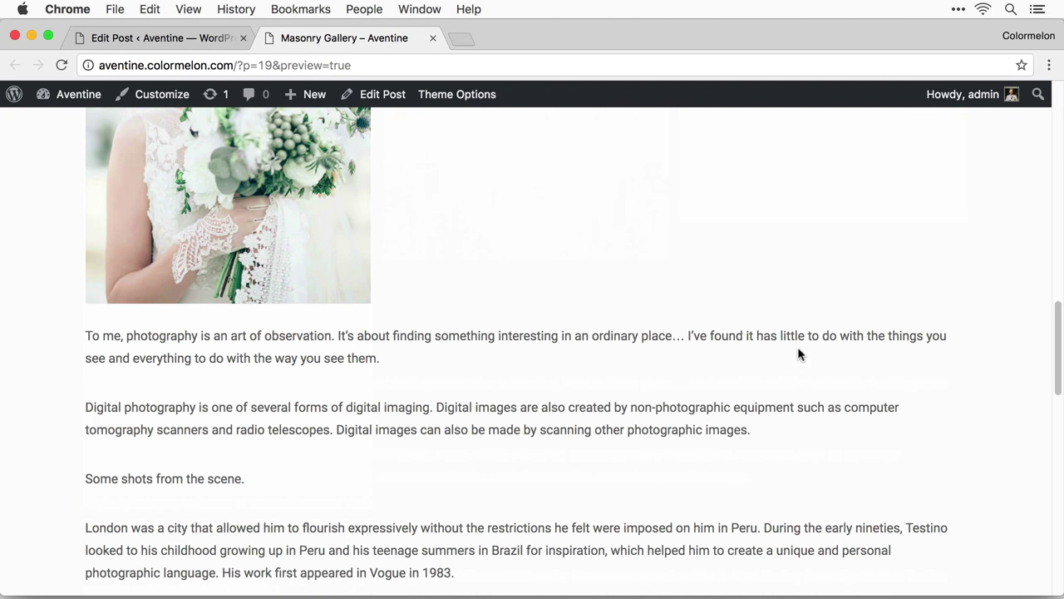
scroll(794, 355, "down", 4)
scroll(796, 351, "up", 20)
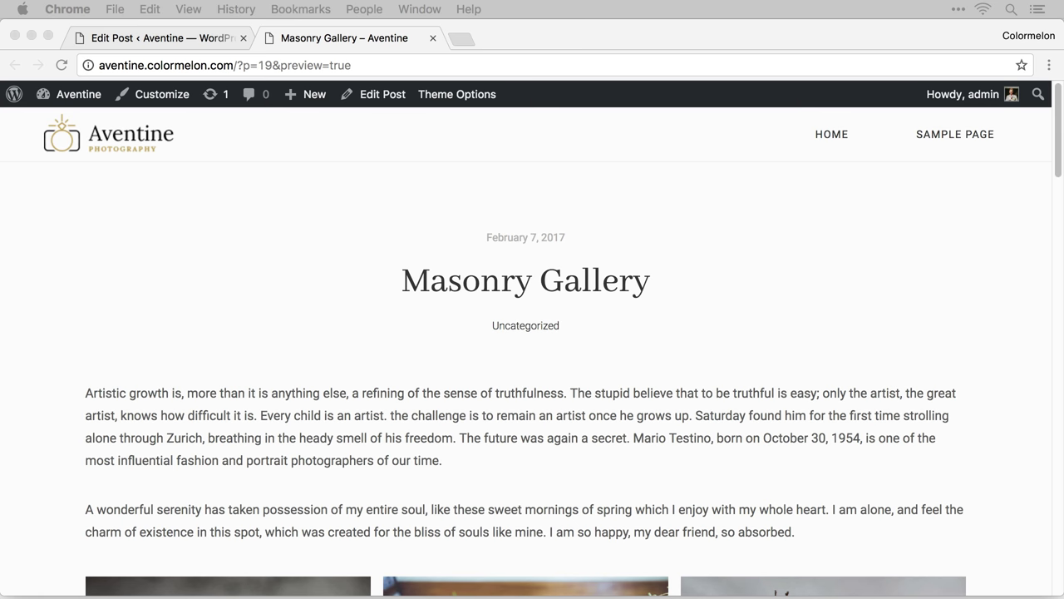
left_click(818, 233)
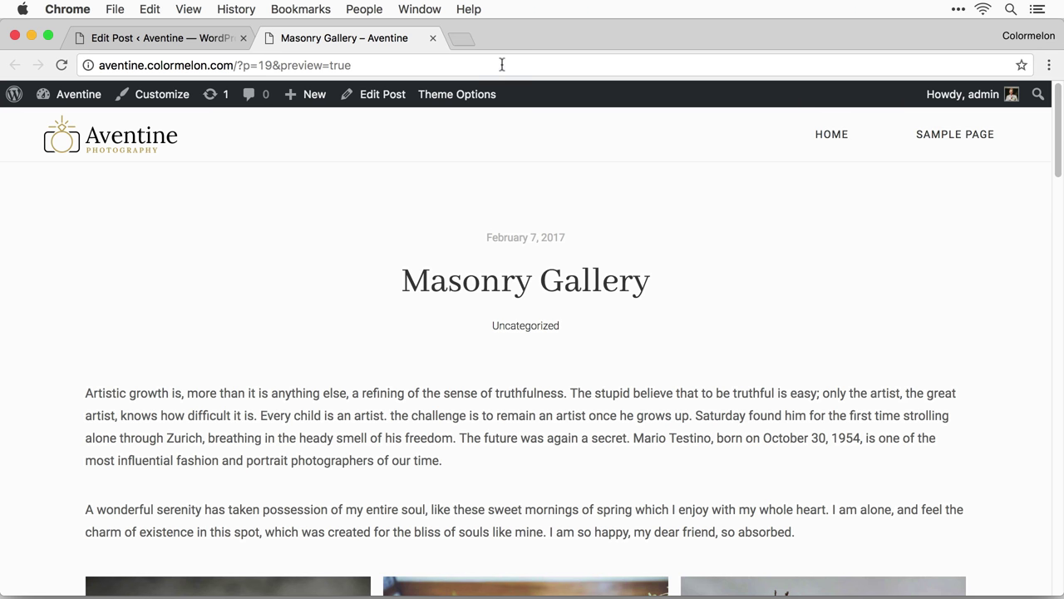
left_click(432, 38)
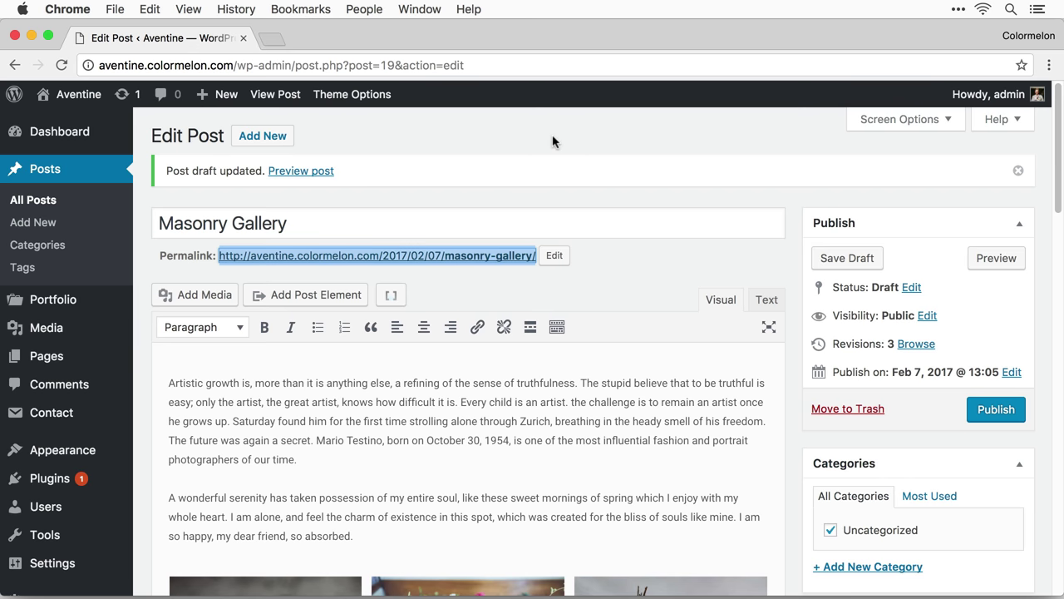
Step: Create a new page titled "About Me" and paste the sample paragraphs, starting with "Artistic growth is", into its body
mouse_move(95, 359)
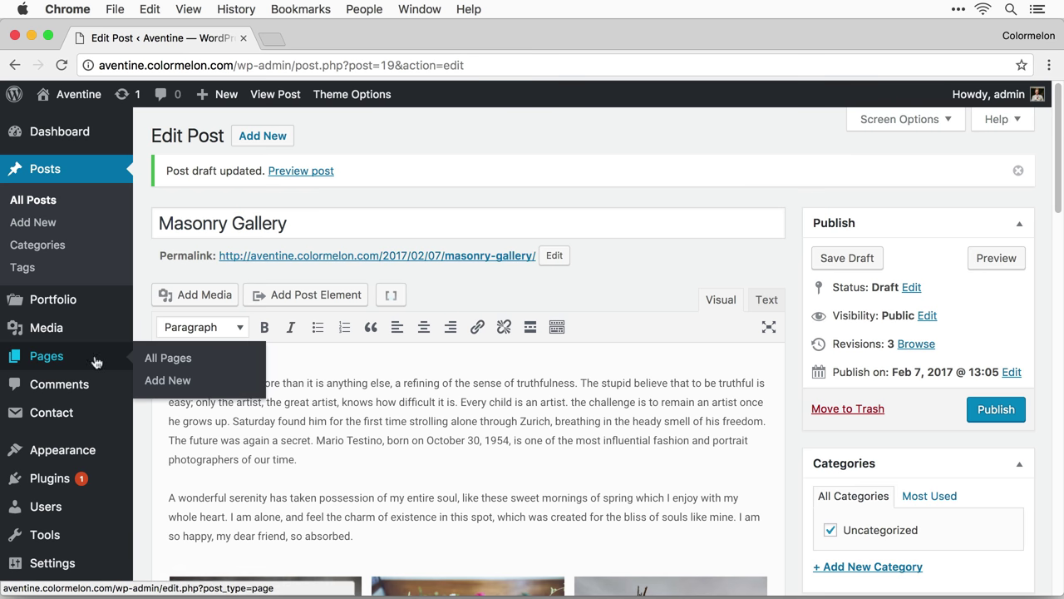
left_click(209, 387)
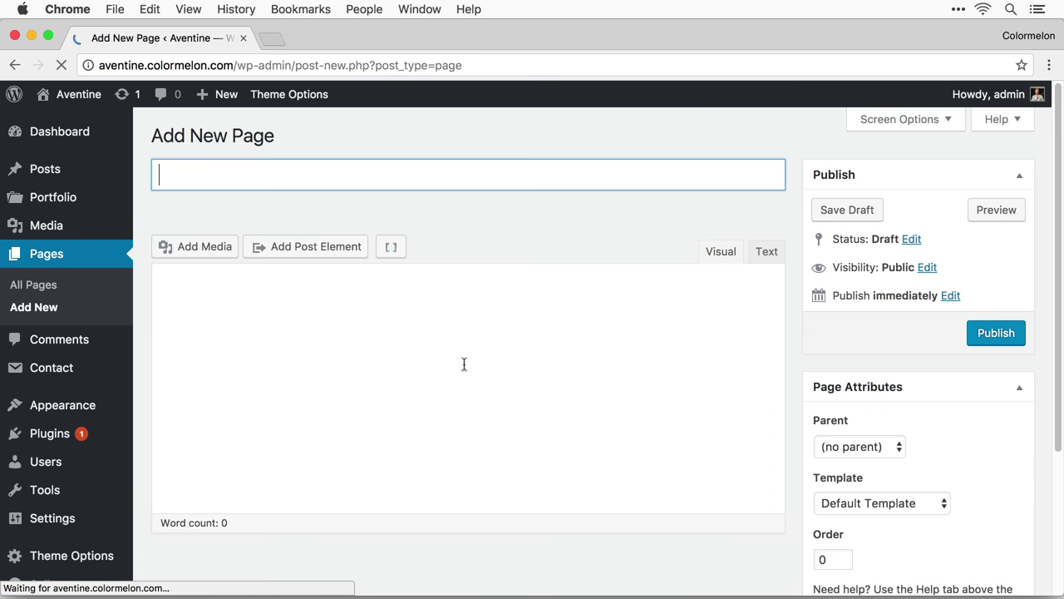
left_click(334, 181)
type("About")
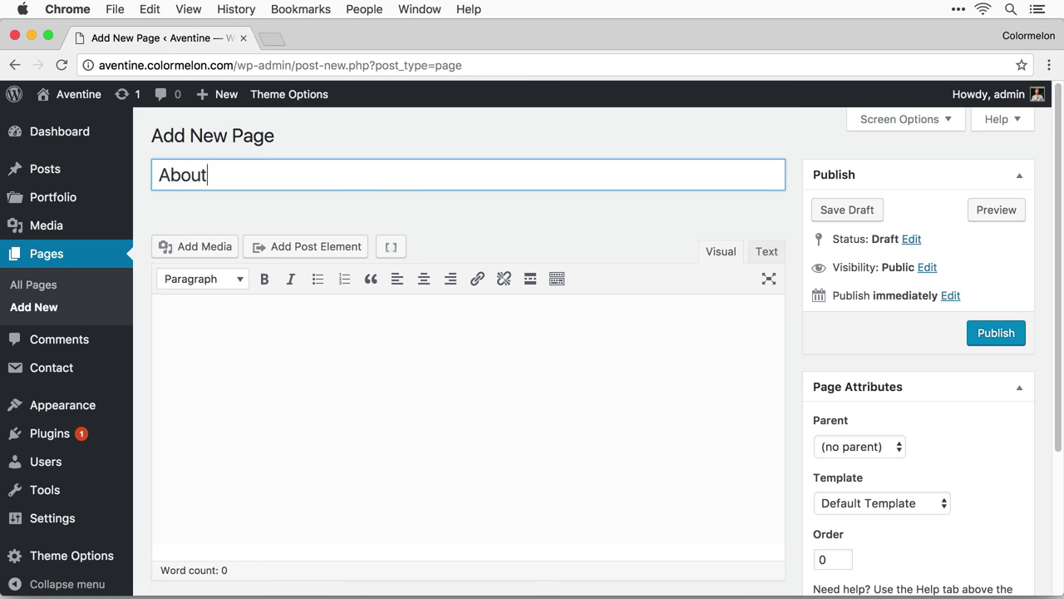
type(" Me")
left_click(690, 422)
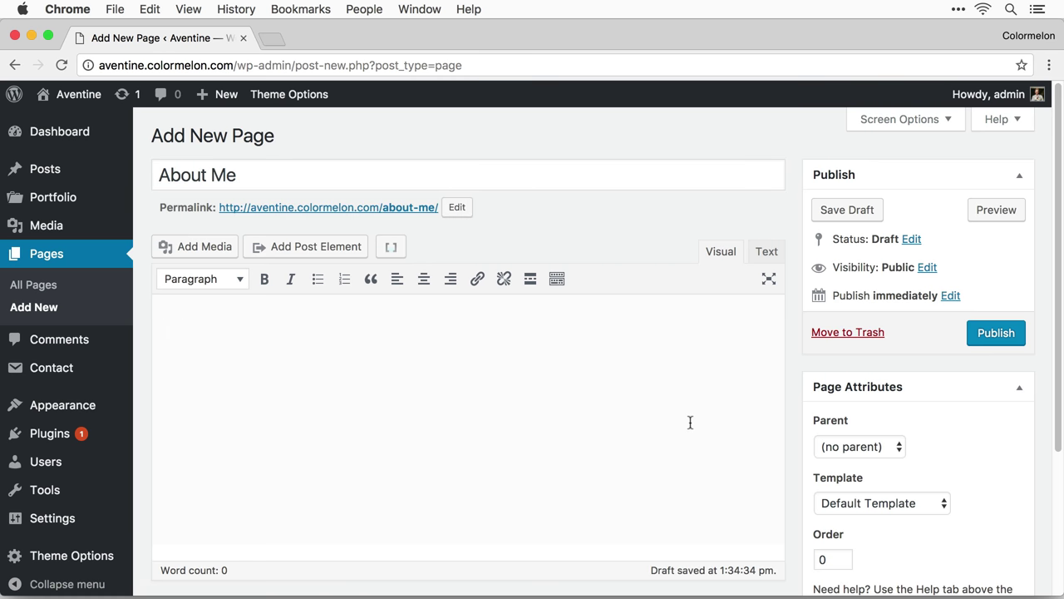
type("Artistic growth is, more than it is anything else, a refining of the sense of truthfulness. The stupid believe that to be truthful is easy; only the artist, the great artist, knows how difficult it is. Every child is an artist. the challenge is to remain an artist once he grows up. Saturday found him for the first time strolling alone through Zurich, breathing in the heady smell of his freedom. The future was again a secret. Mario Testino, born on October 30, 1954, is one of the most influential fashion and portrait photographers of our time. A wonderful serenity has taken possession of my entire soul, like these sweet mornings of spring which I enjoy with my whole heart. I am alone, and feel the charm of existence in this spot, which was created for the bliss of souls like mine. I am so happy, my dear friend, so absorbed.")
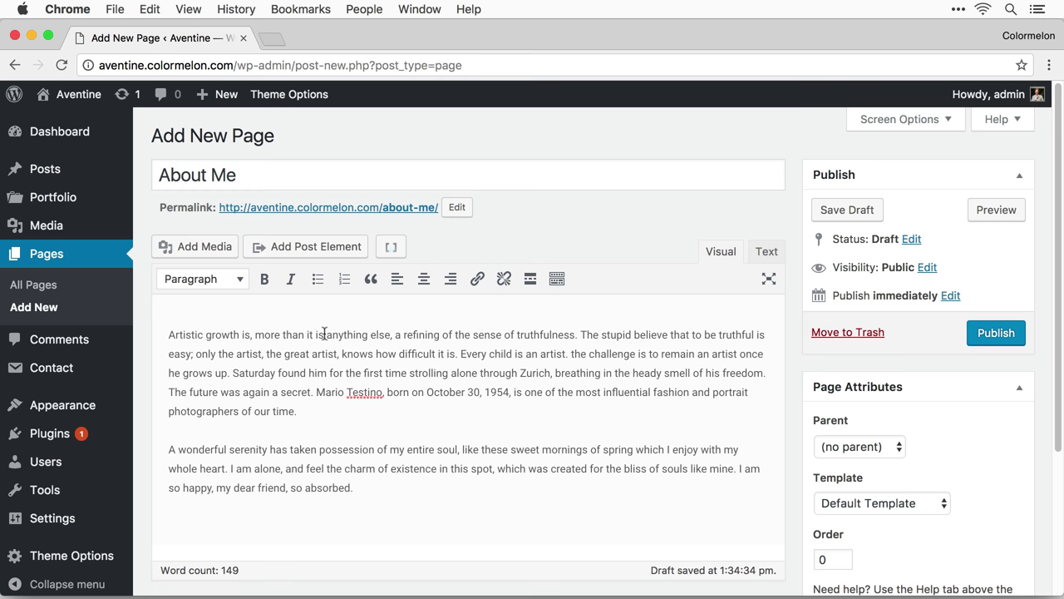
Step: Add an empty line above the first paragraph, upload about-real-me.jpg and insert it there
key("Return")
key("Up")
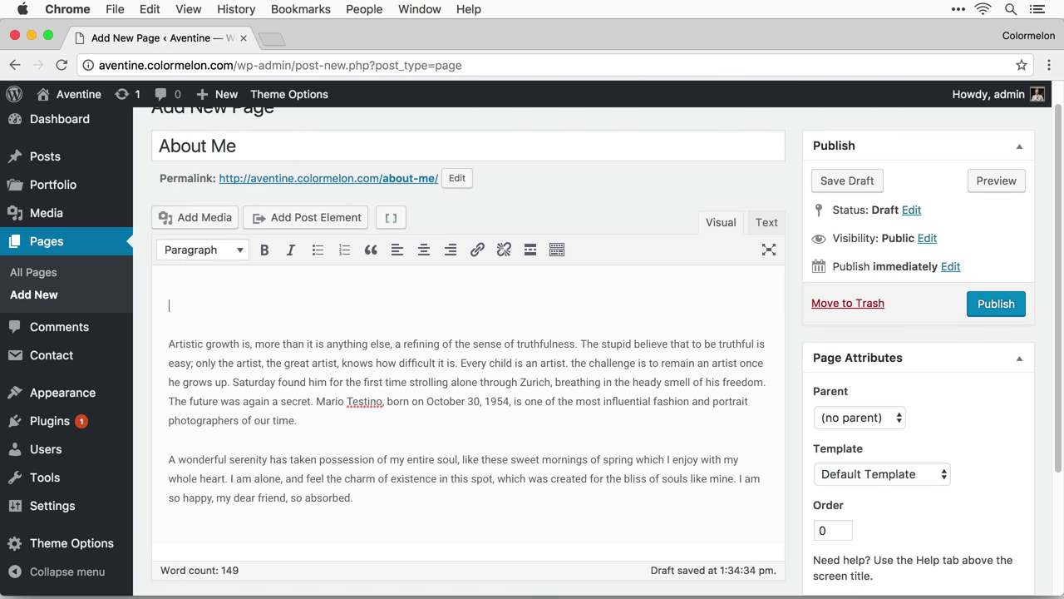
left_click(176, 216)
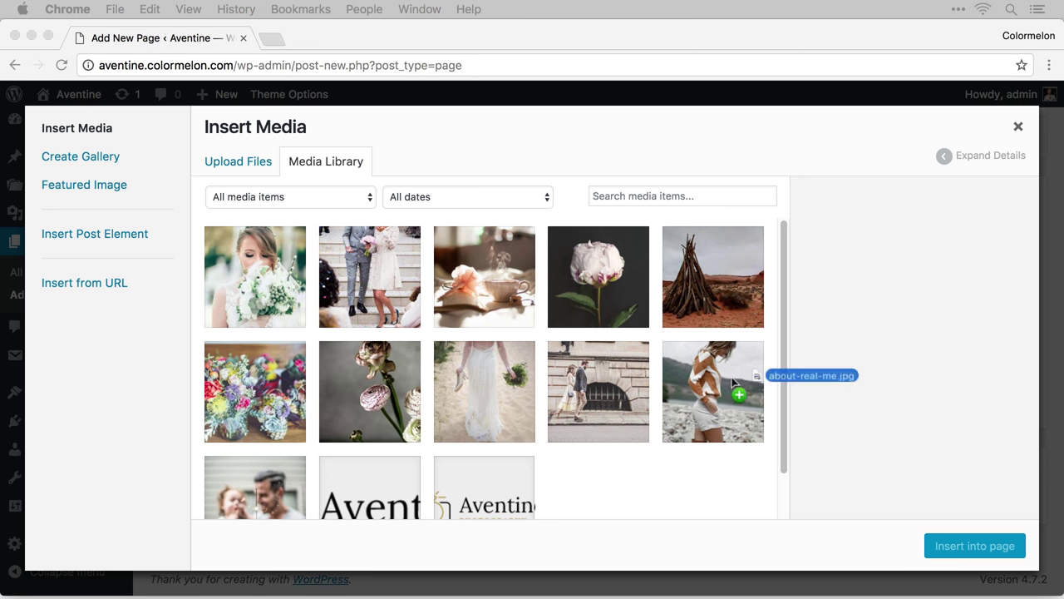
left_click_drag(732, 374, 575, 311)
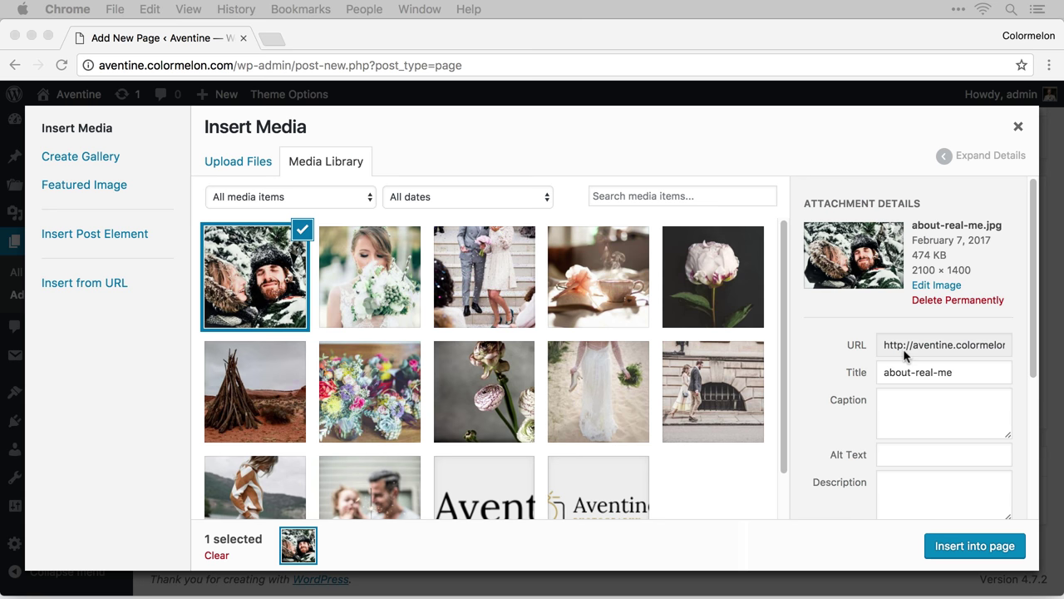
left_click(940, 547)
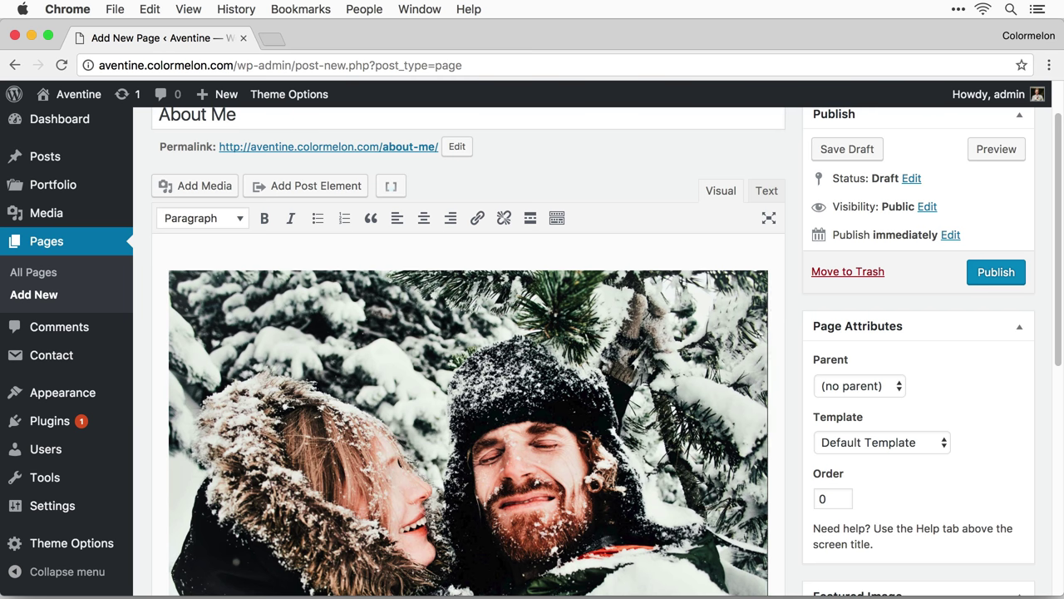
Step: Publish the About Me page
scroll(691, 446, "up", 3)
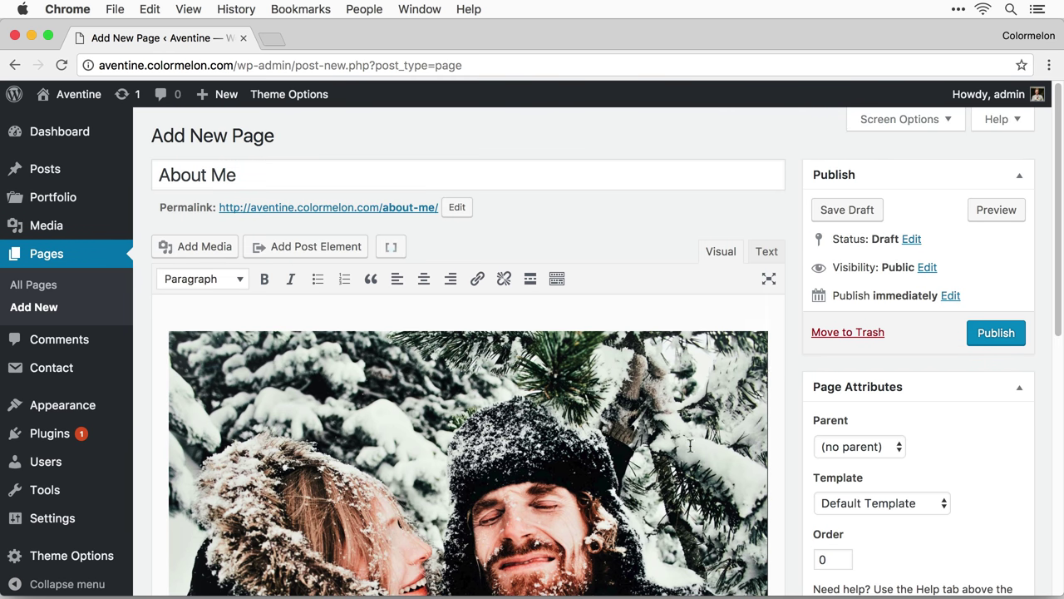
left_click(1010, 341)
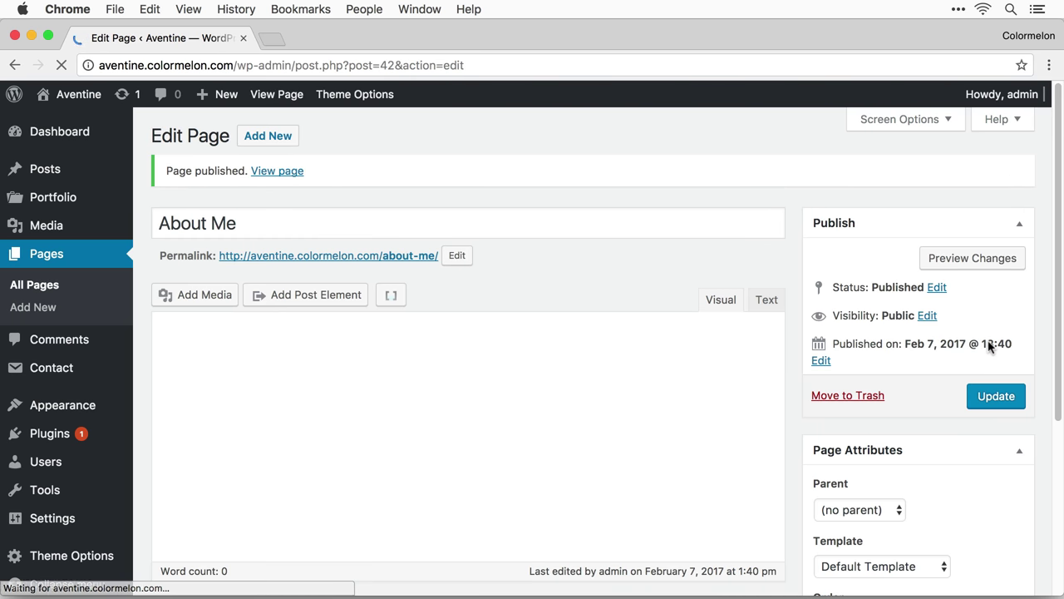
scroll(923, 342, "down", 1)
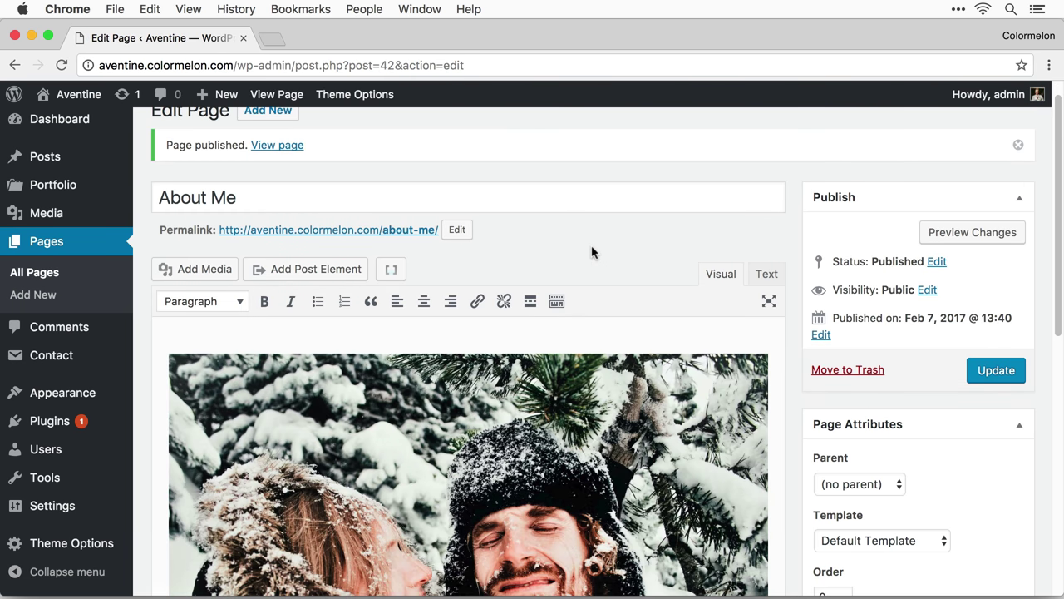
Step: Create another new page titled "Contact Me"
left_click(42, 294)
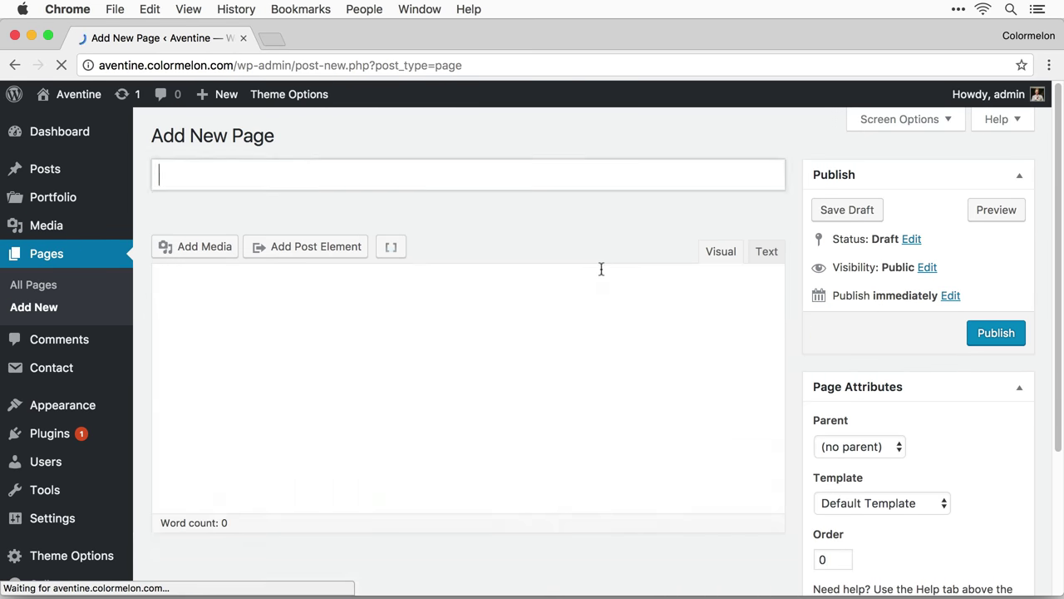
left_click(480, 176)
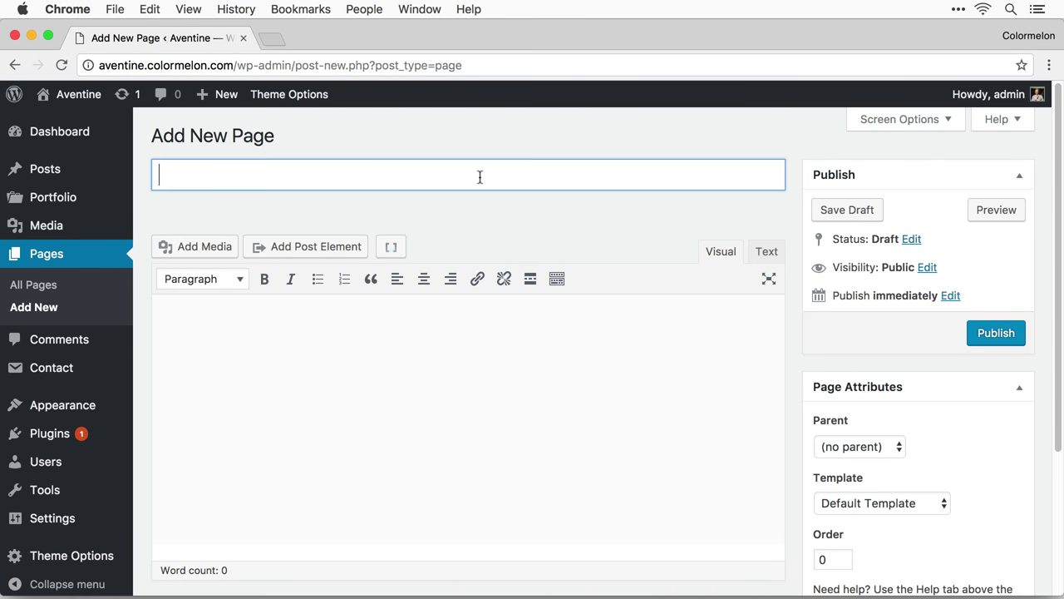
type("Contact Me")
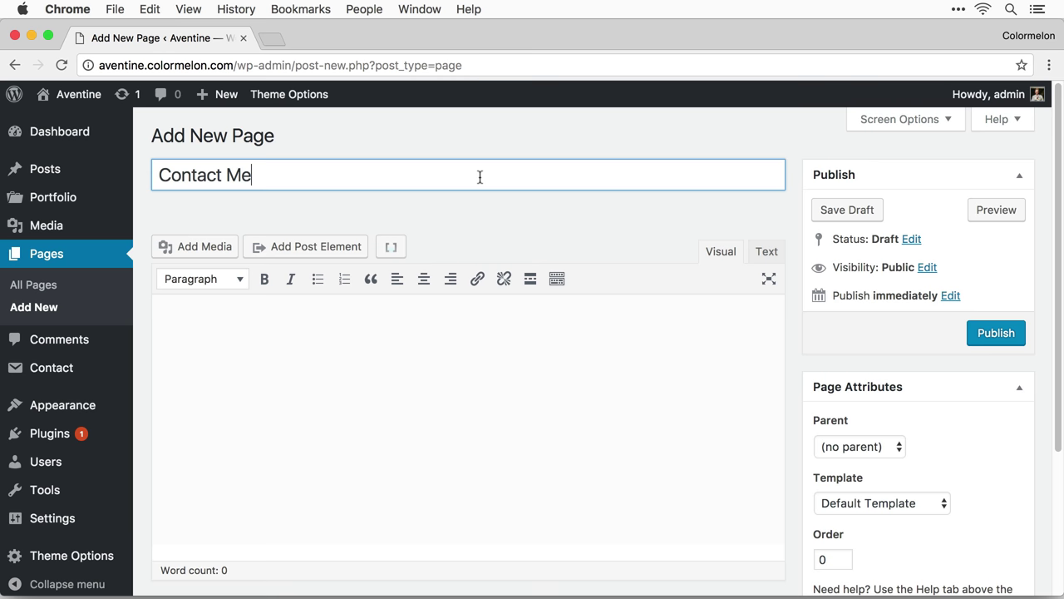
key("Tab")
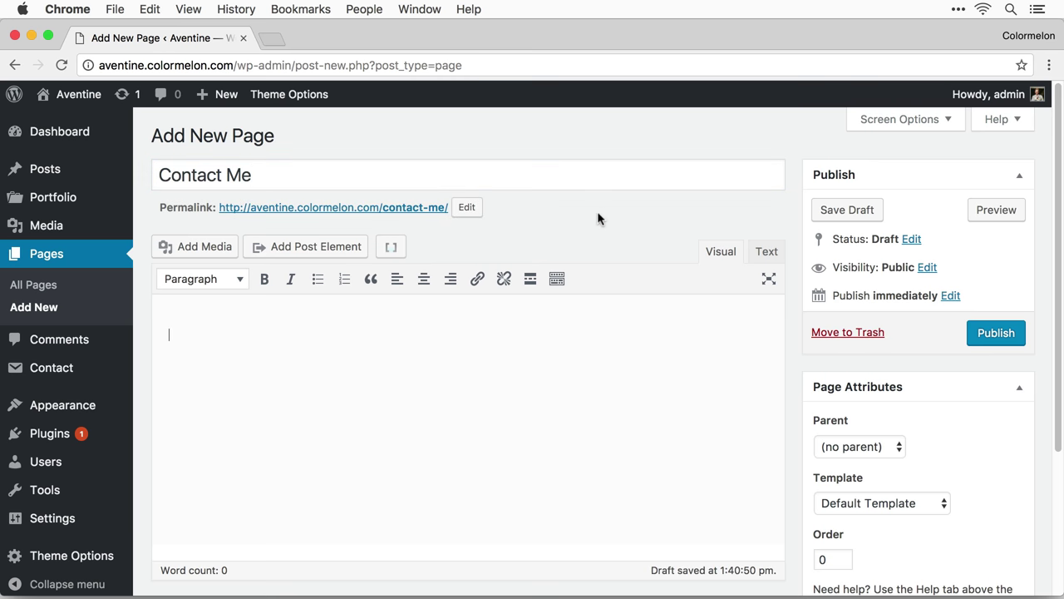
left_click(519, 178)
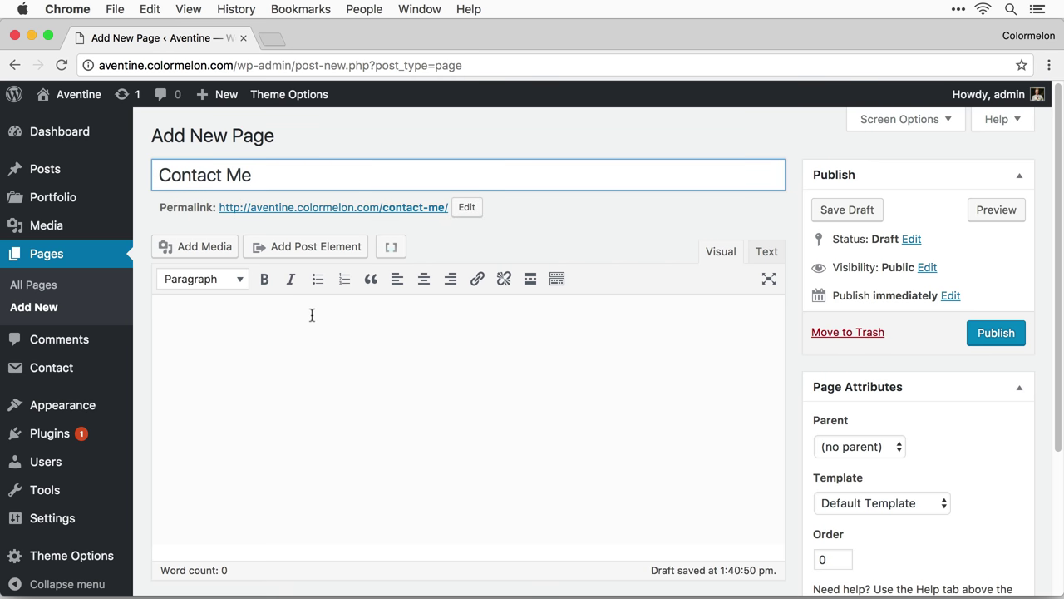
Step: Paste the paragraph starting "I would love to capture your love story" into the page body and center it
left_click(286, 314)
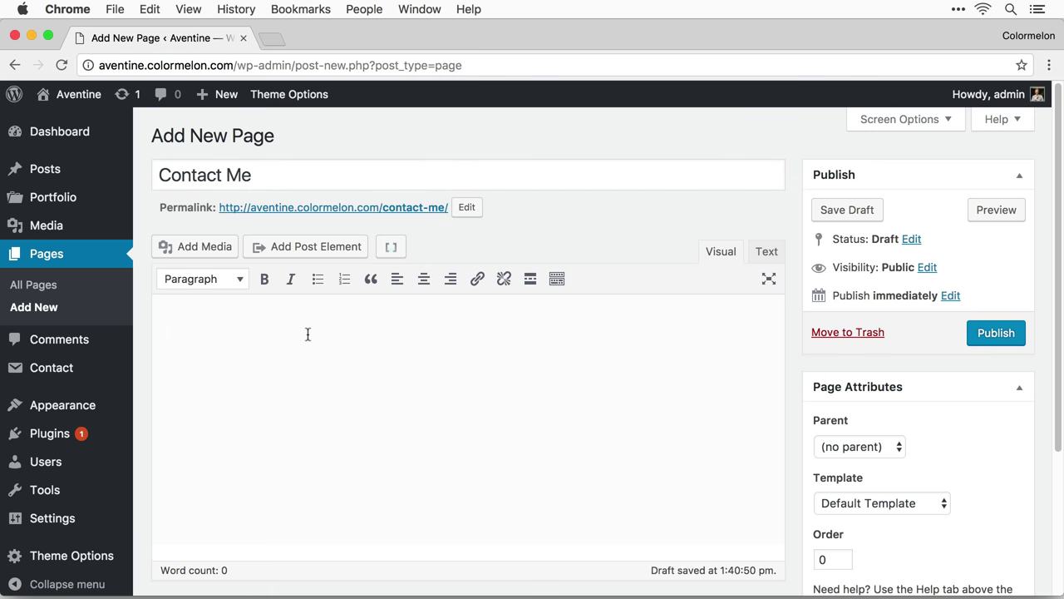
type("I would love to capture your love story and help you preserve some of the most precious memories of your life. Go ahead and get in touch with me and we will start planning your special event as soon as possible.")
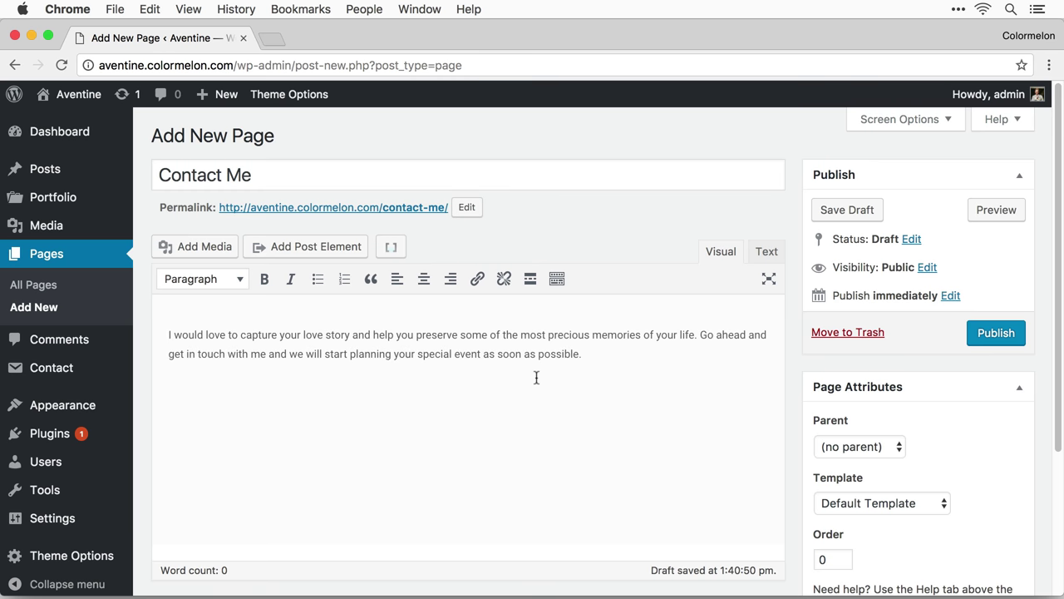
key("super+a")
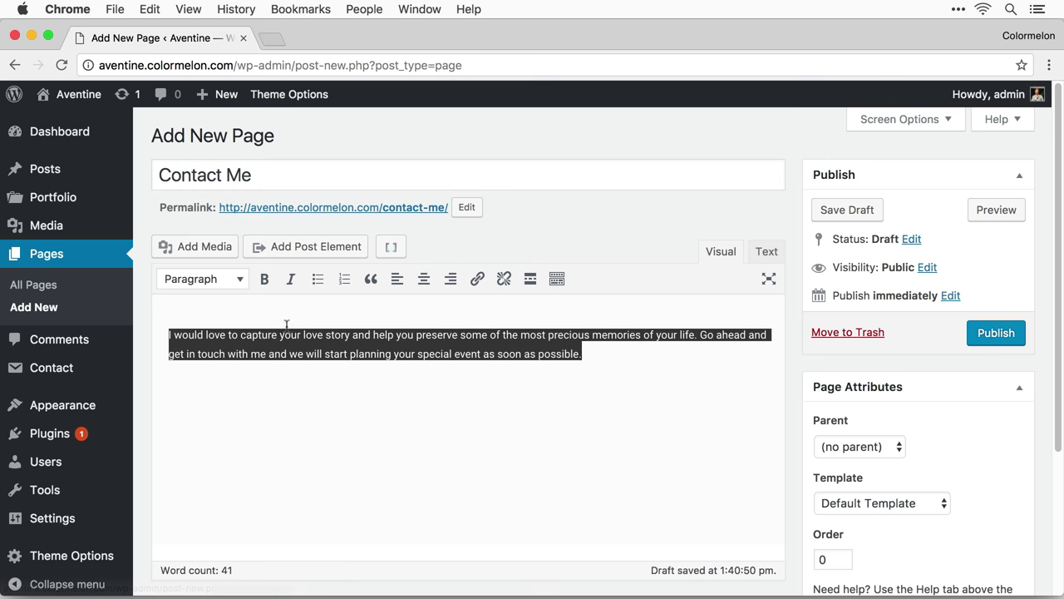
left_click(424, 279)
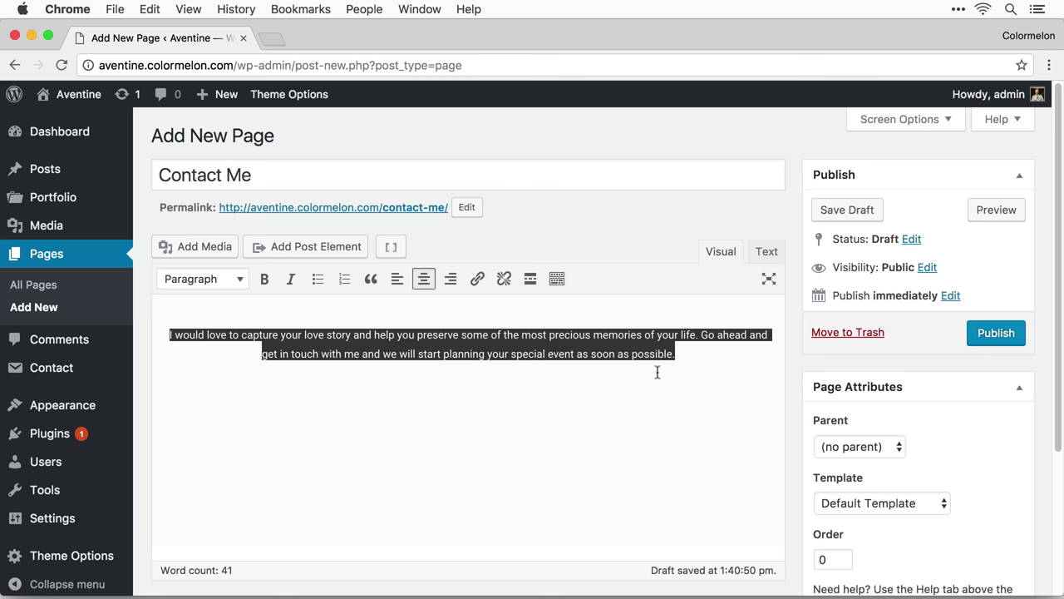
Step: Insert the one half and one half (last) column shortcodes on separate lines below the paragraph
left_click(700, 387)
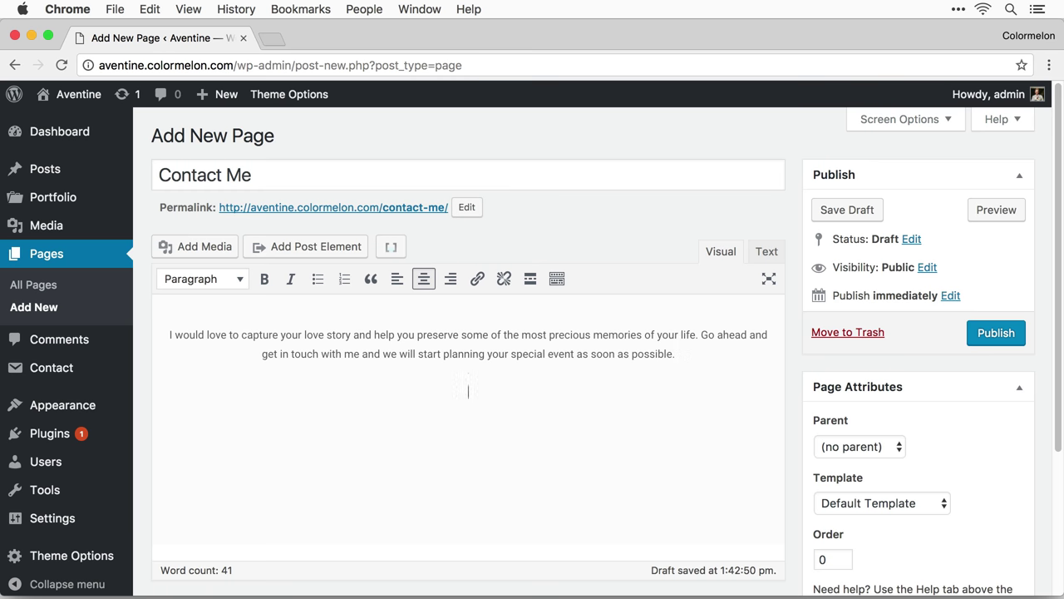
left_click(390, 253)
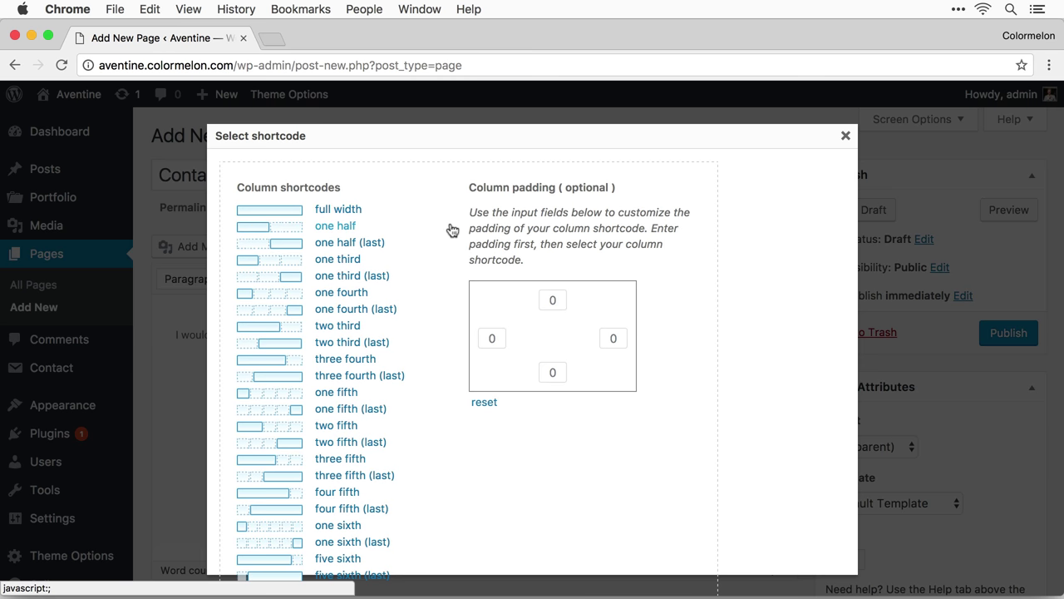
left_click(354, 227)
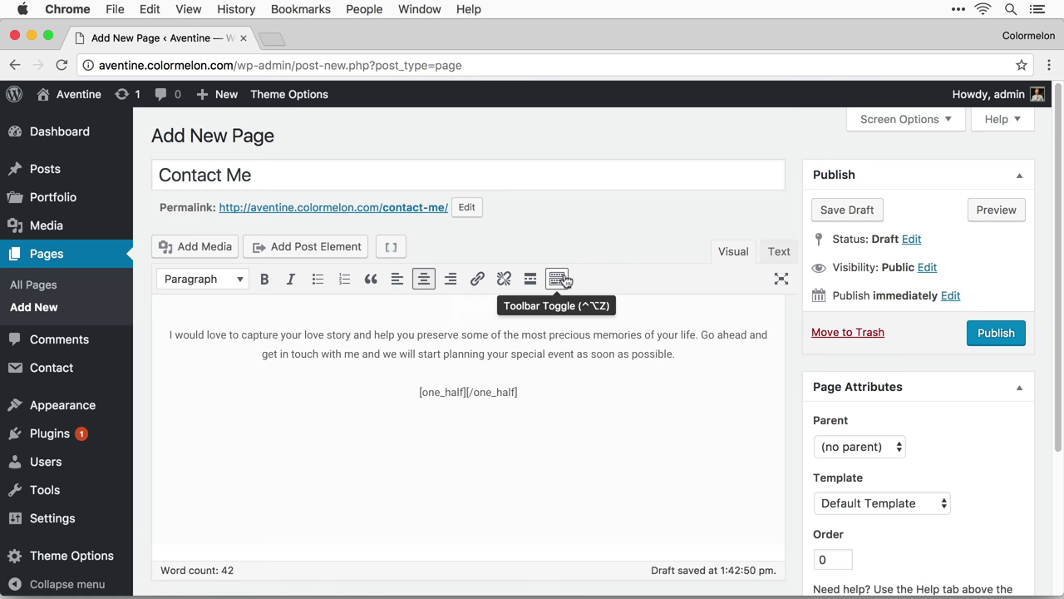
left_click(392, 247)
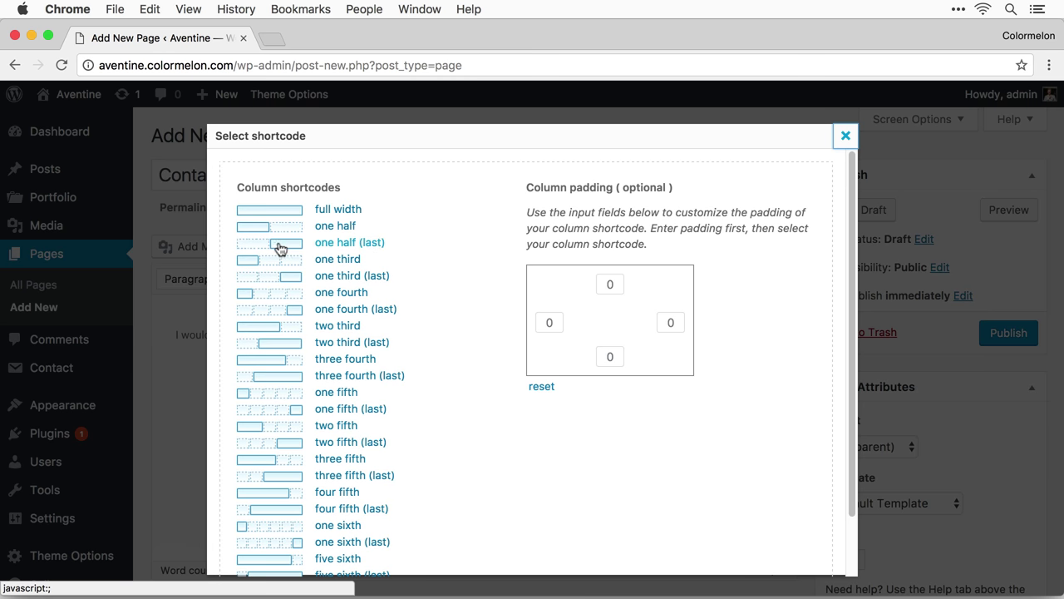
left_click(371, 244)
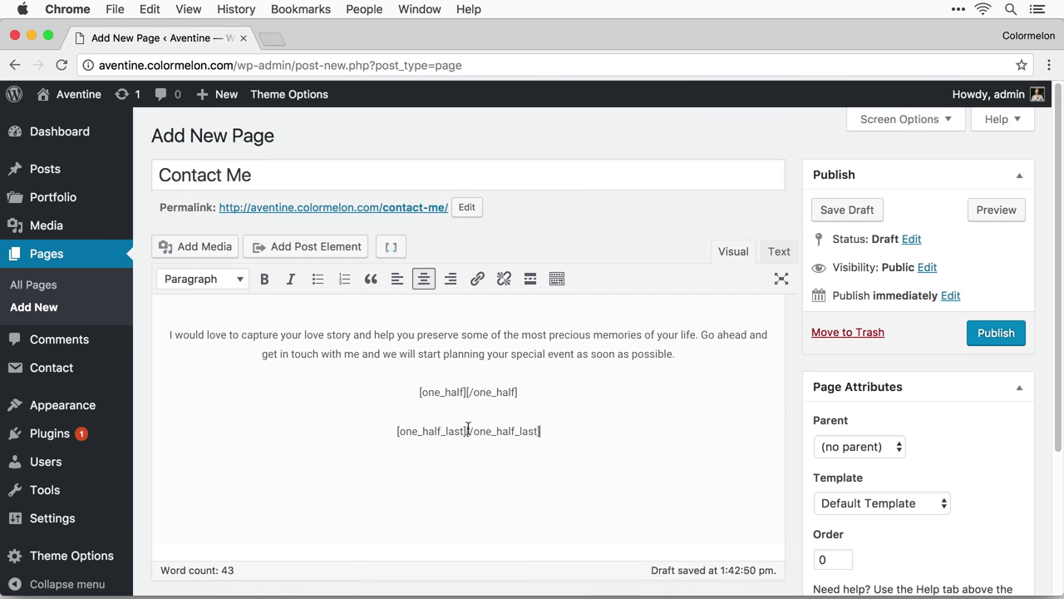
Step: Move the closing tags of both column shortcodes onto their own lines
left_click(467, 431)
key("Return")
left_click(466, 392)
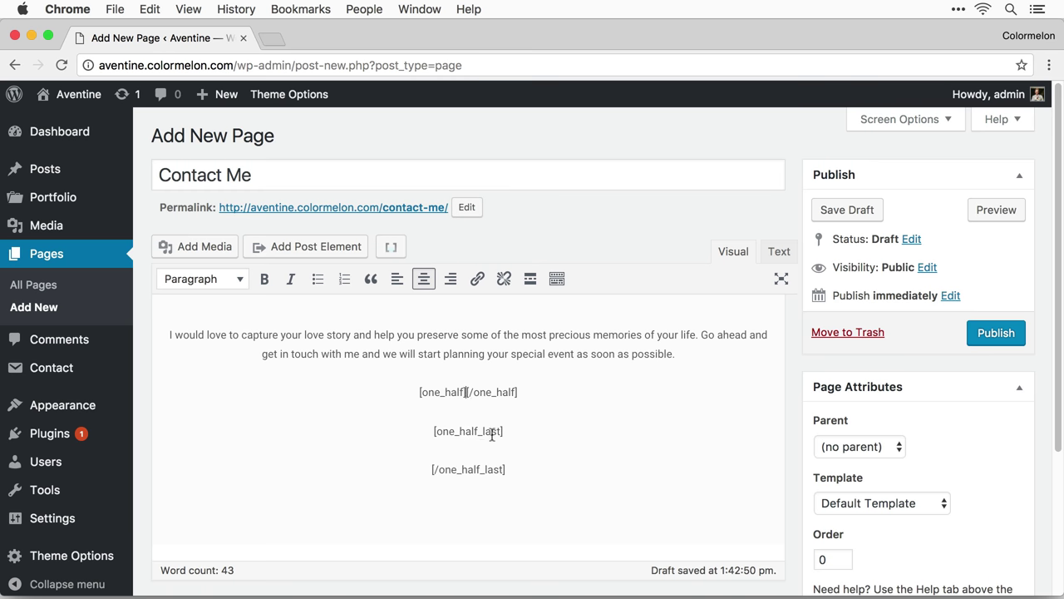
key("Return")
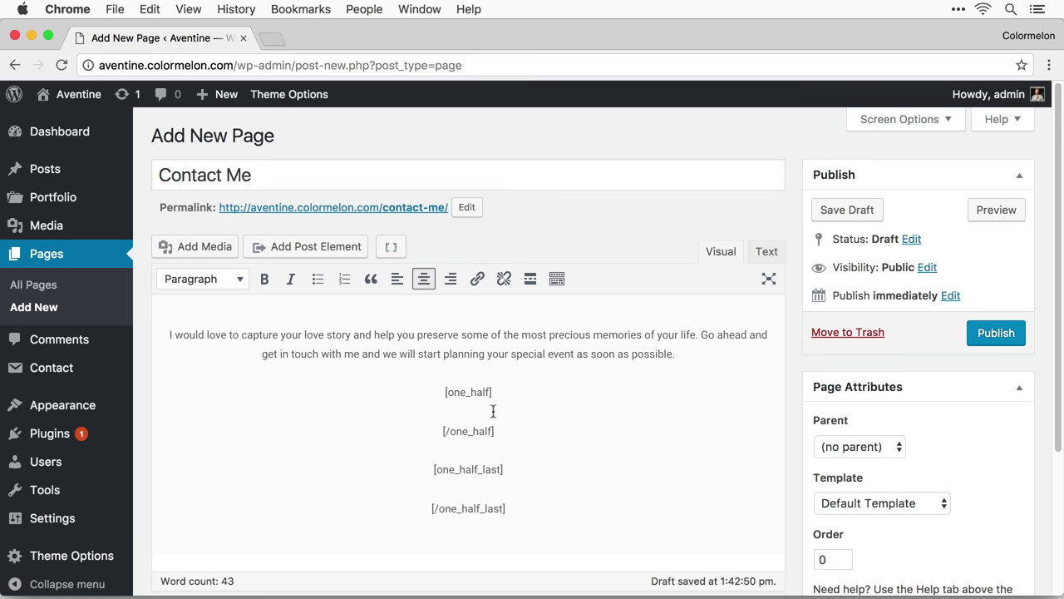
Step: Remove the centering from all four column shortcode tags so they align left
left_click_drag(514, 509, 382, 395)
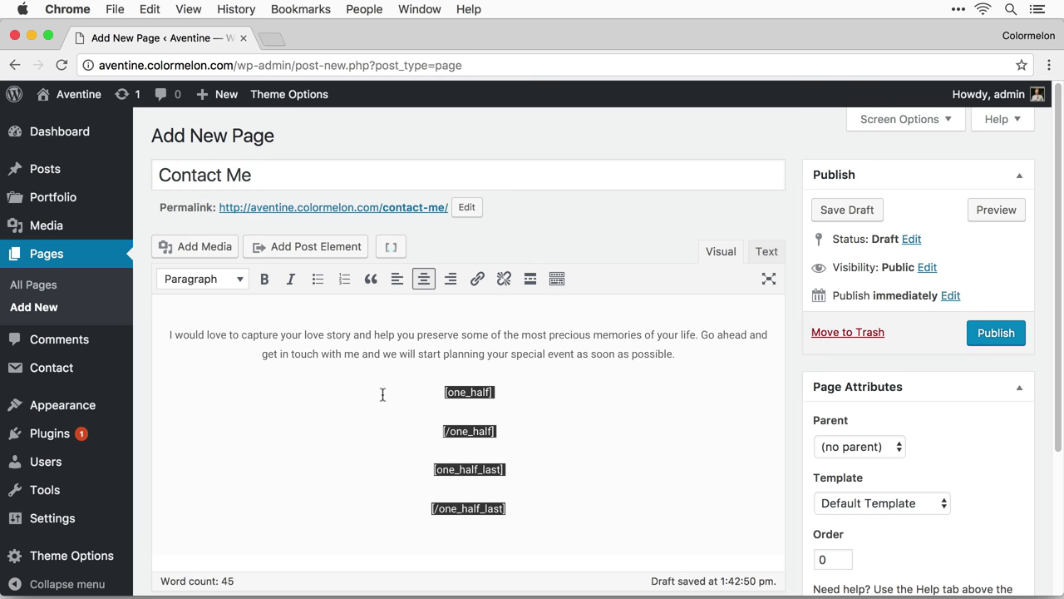
left_click(424, 280)
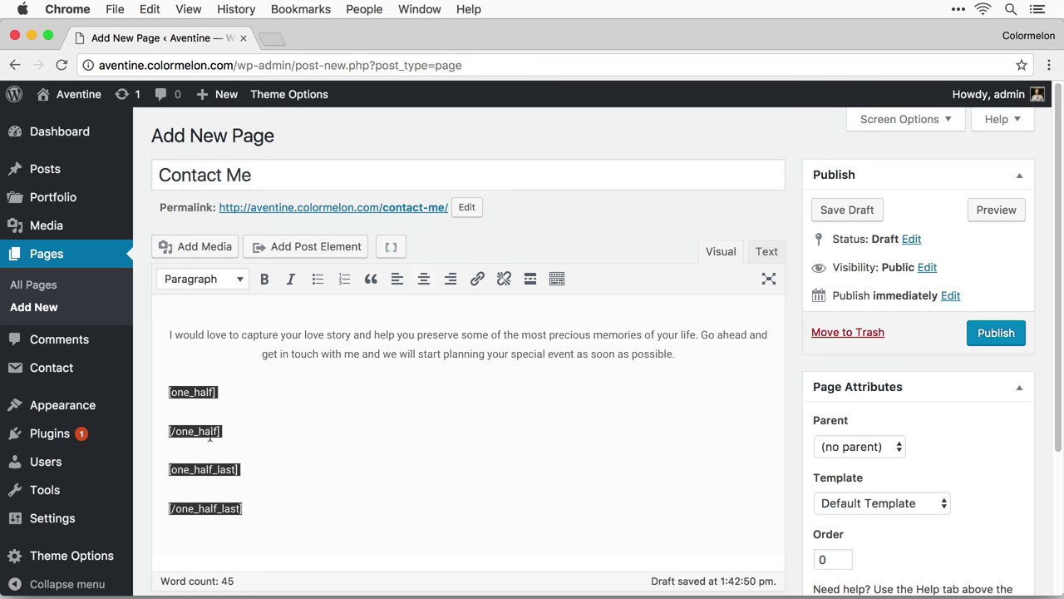
Step: Upload contact-form.jpg and insert it into the page inside the one half column
left_click(279, 393)
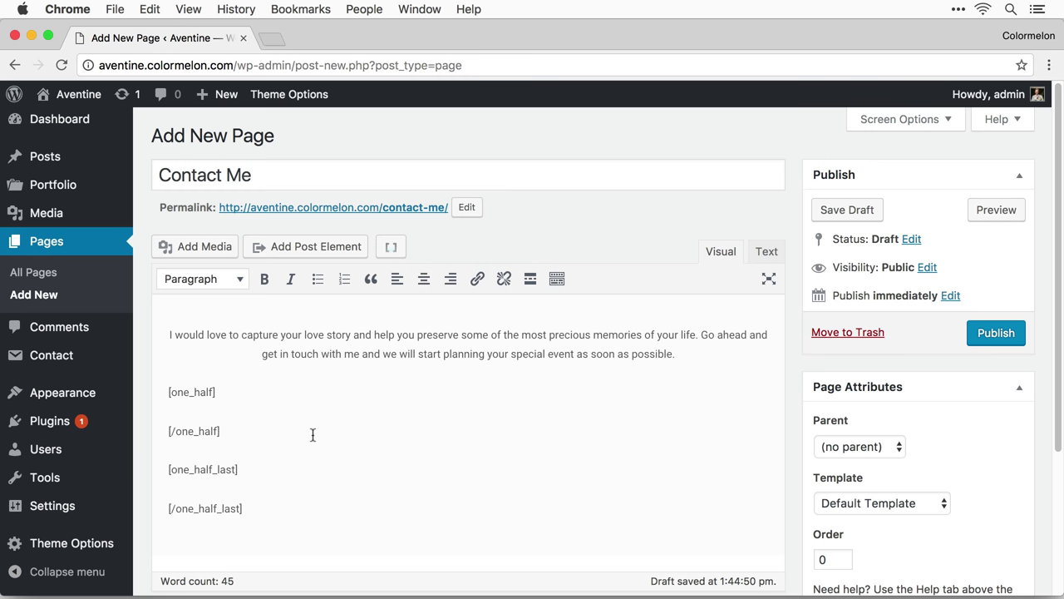
left_click(224, 250)
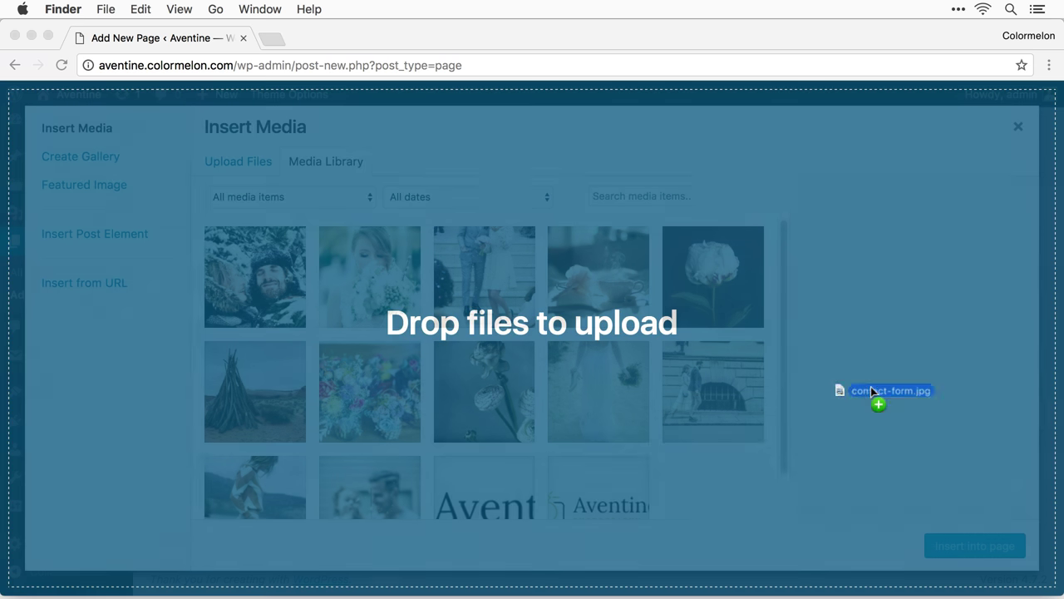
left_click_drag(837, 391, 570, 304)
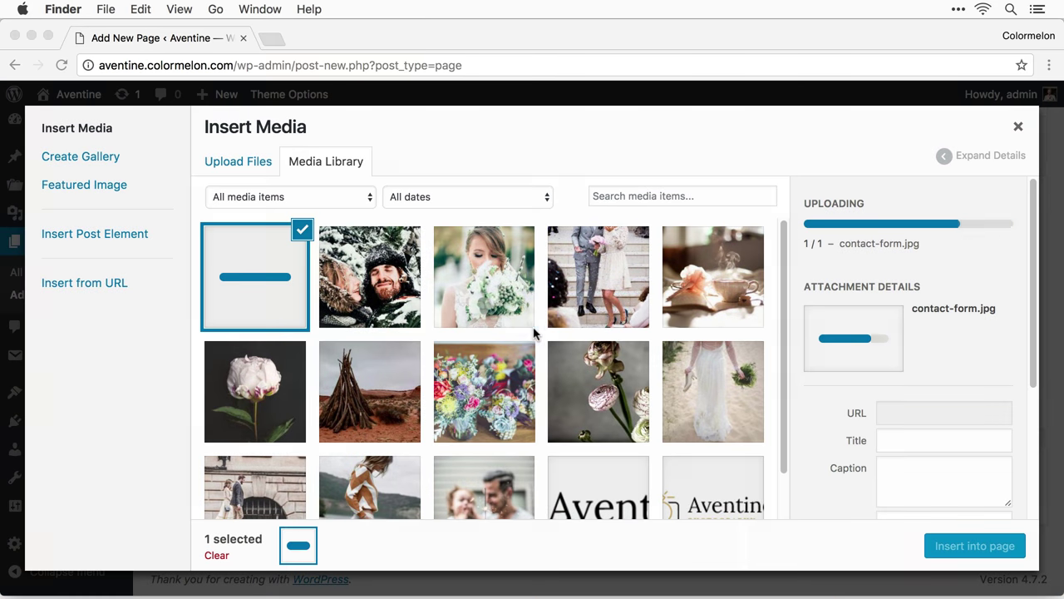
left_click(967, 549)
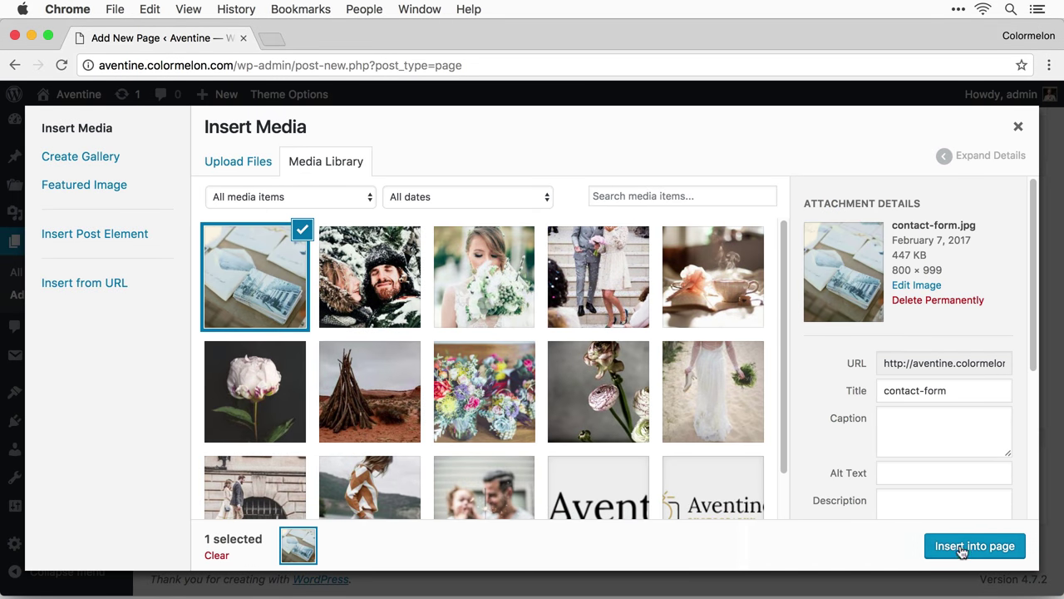
left_click(967, 549)
Step: Open the contact forms list in a new browser tab and open "Contact form 1" for editing
scroll(475, 387, "down", 10)
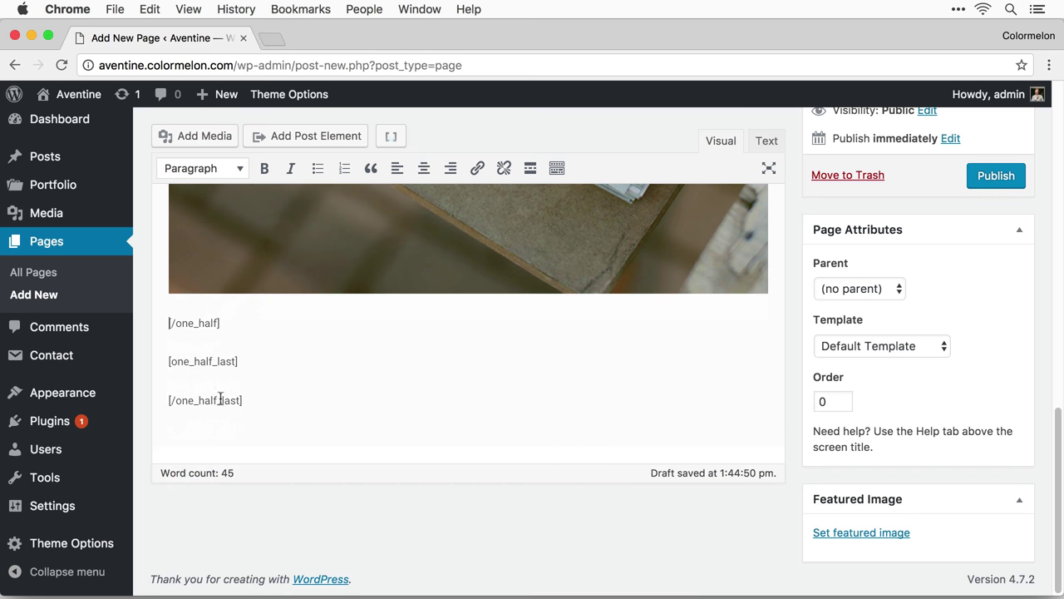
left_click(197, 383)
mouse_move(70, 360)
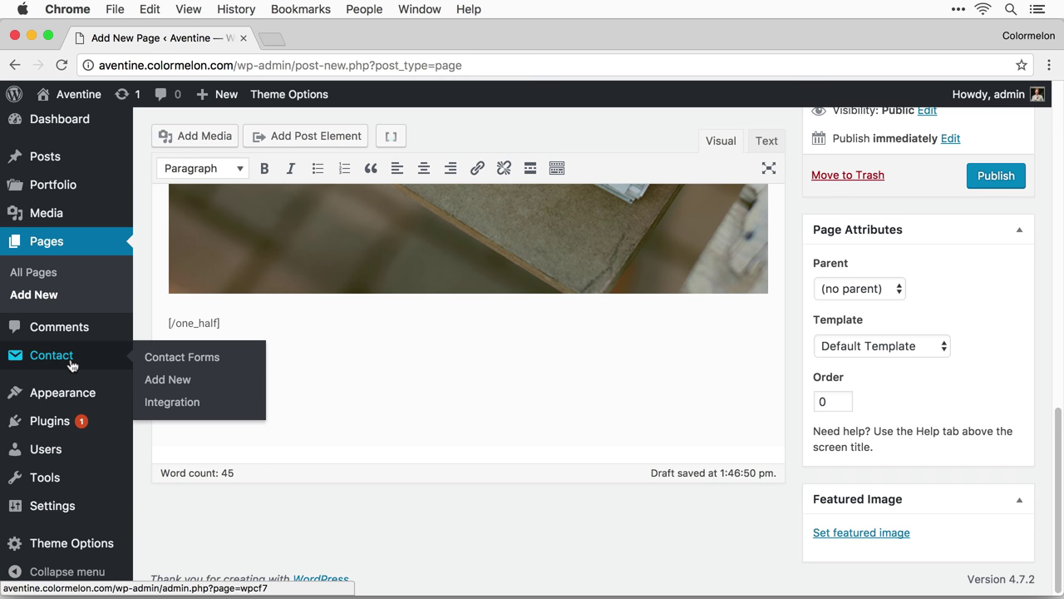
right_click(186, 360)
left_click(196, 362)
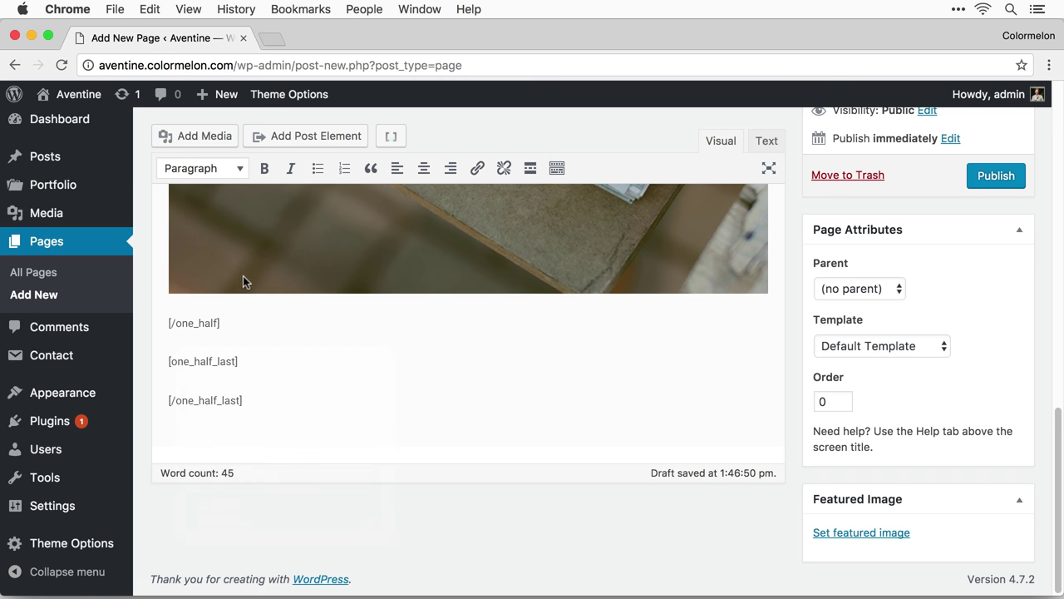
left_click(316, 38)
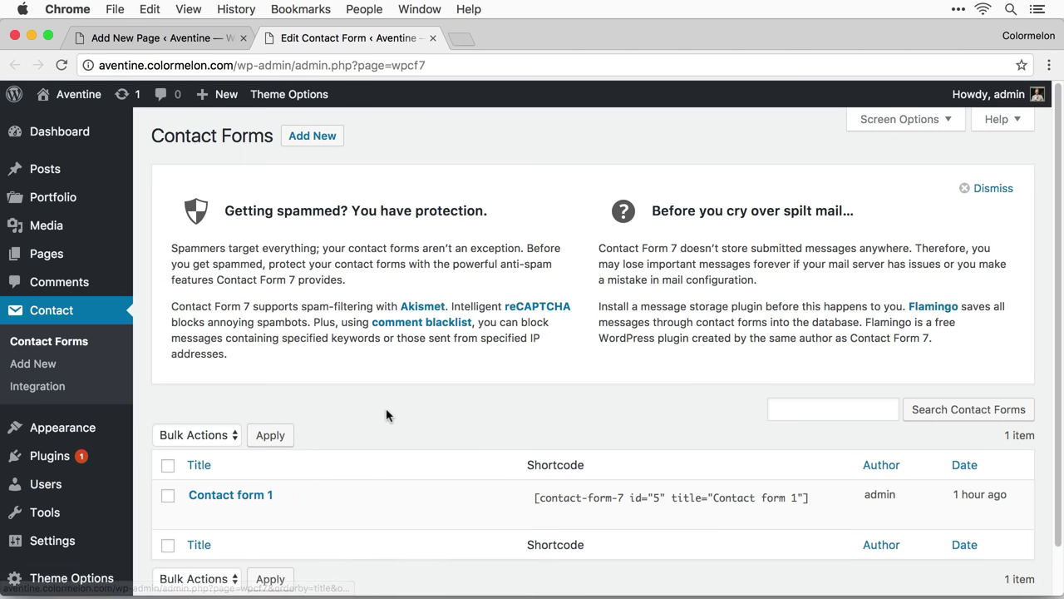
left_click(199, 515)
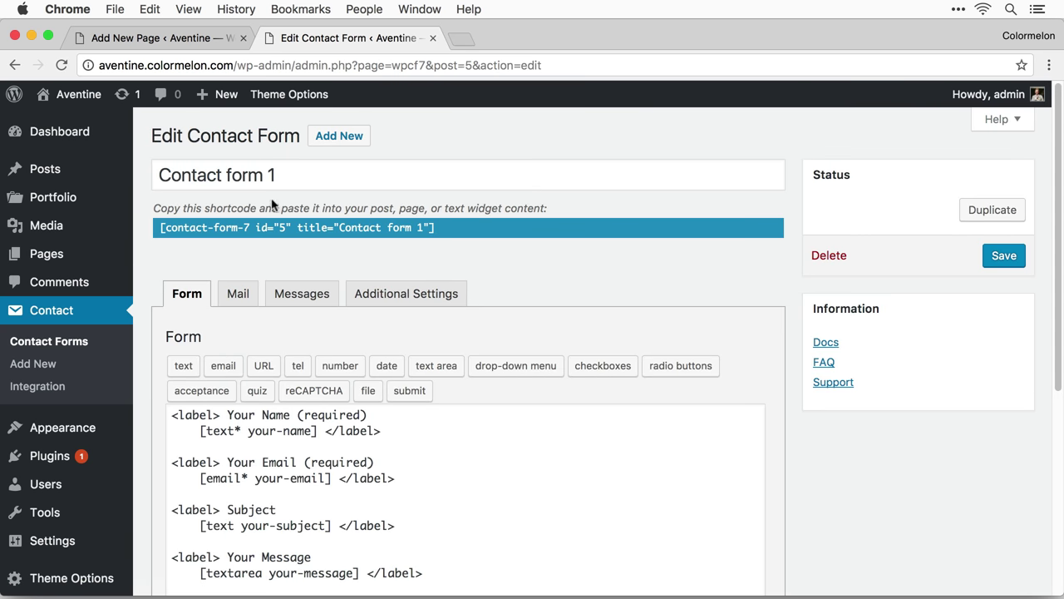
Step: Rename the contact form "Contact me", look over its default fields and save it
triple_click(297, 177)
key("BackSpace")
type("Contact me")
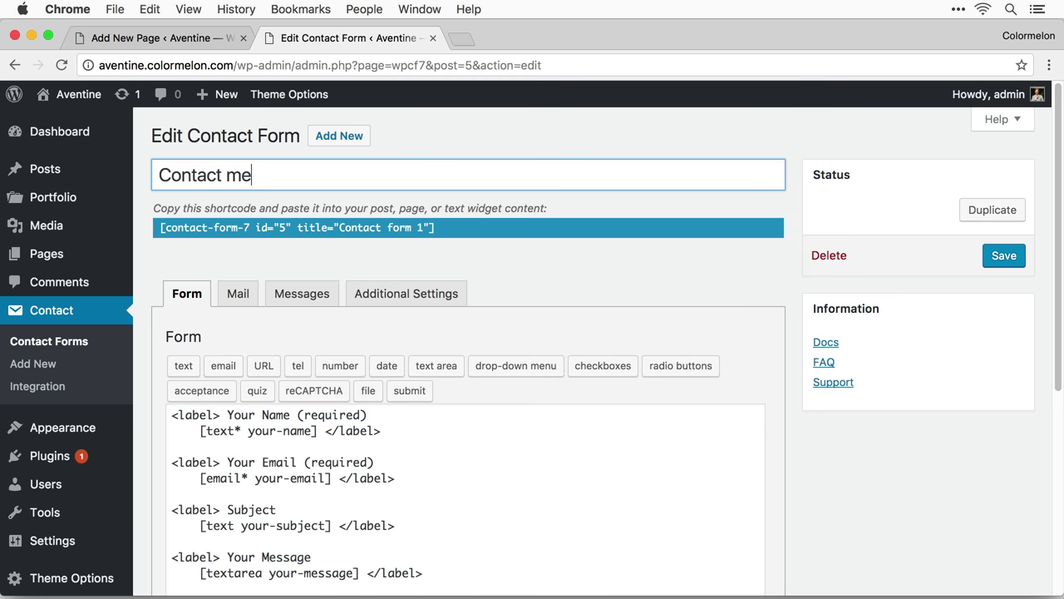
scroll(857, 459, "down", 2)
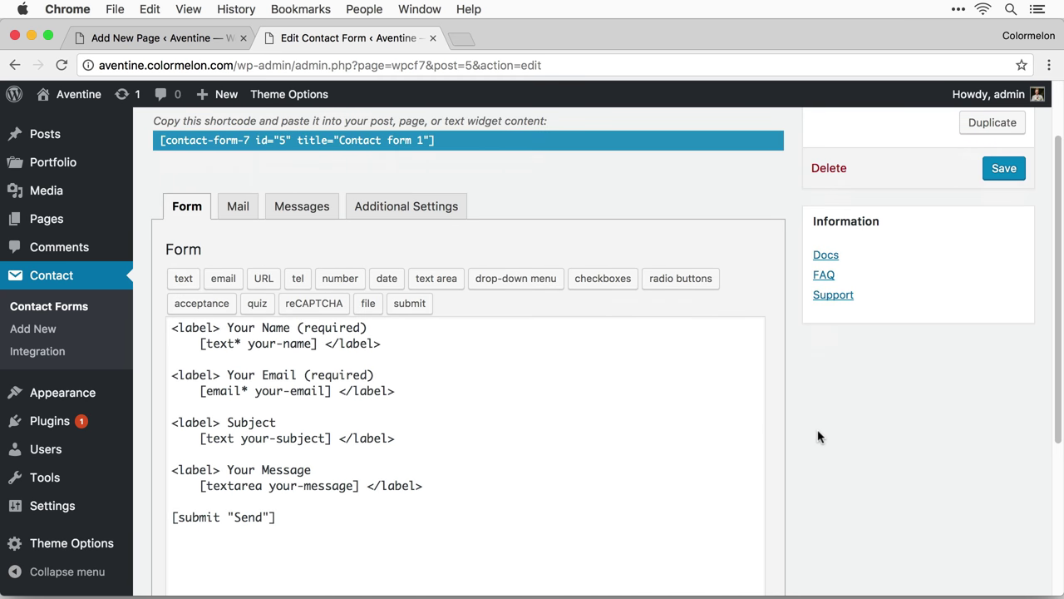
scroll(823, 431, "down", 2)
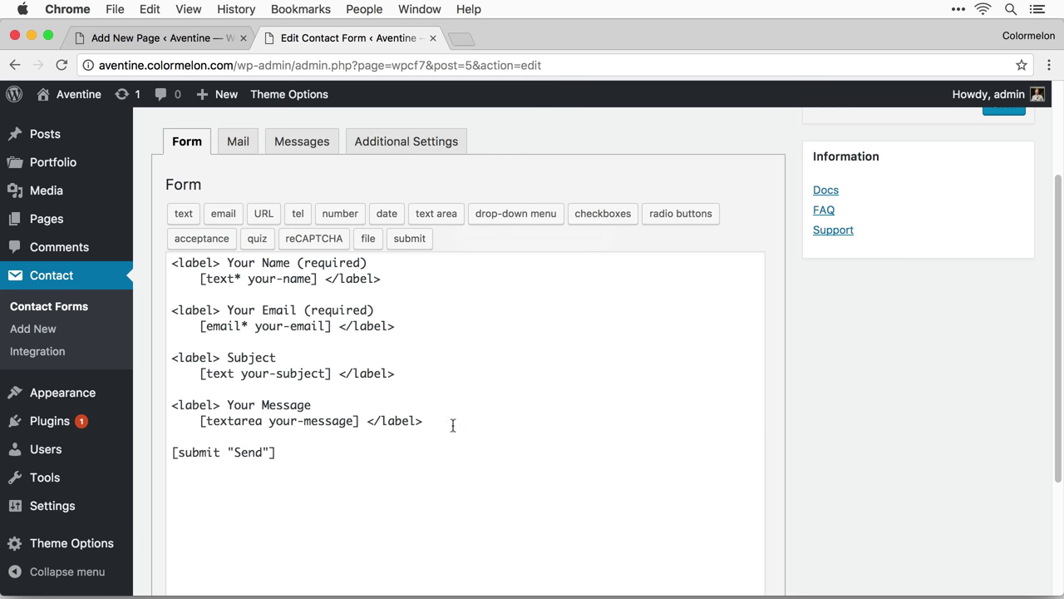
scroll(632, 442, "down", 3)
scroll(418, 496, "up", 5)
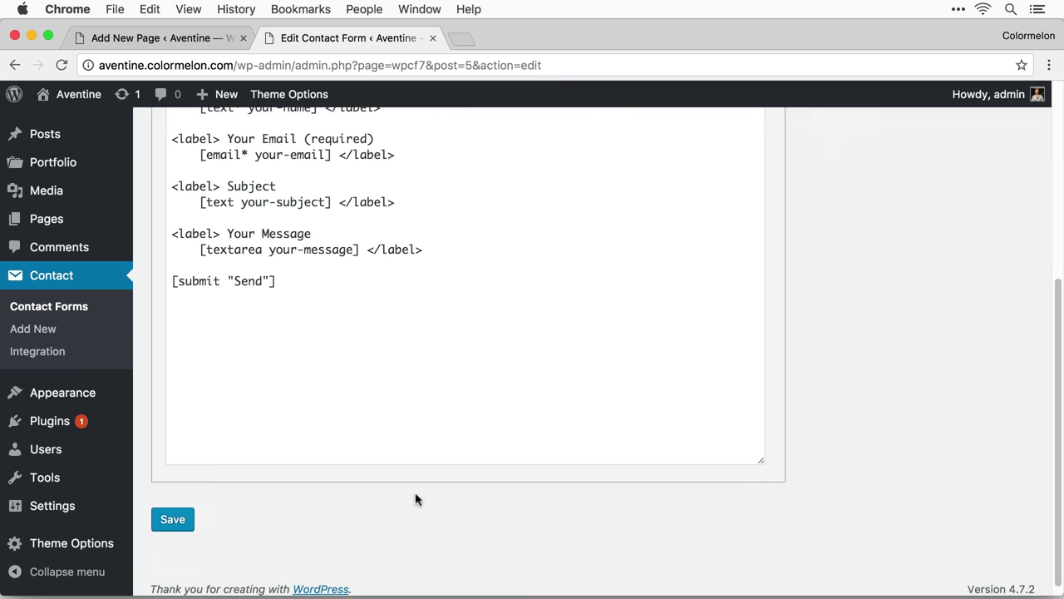
scroll(465, 459, "down", 10)
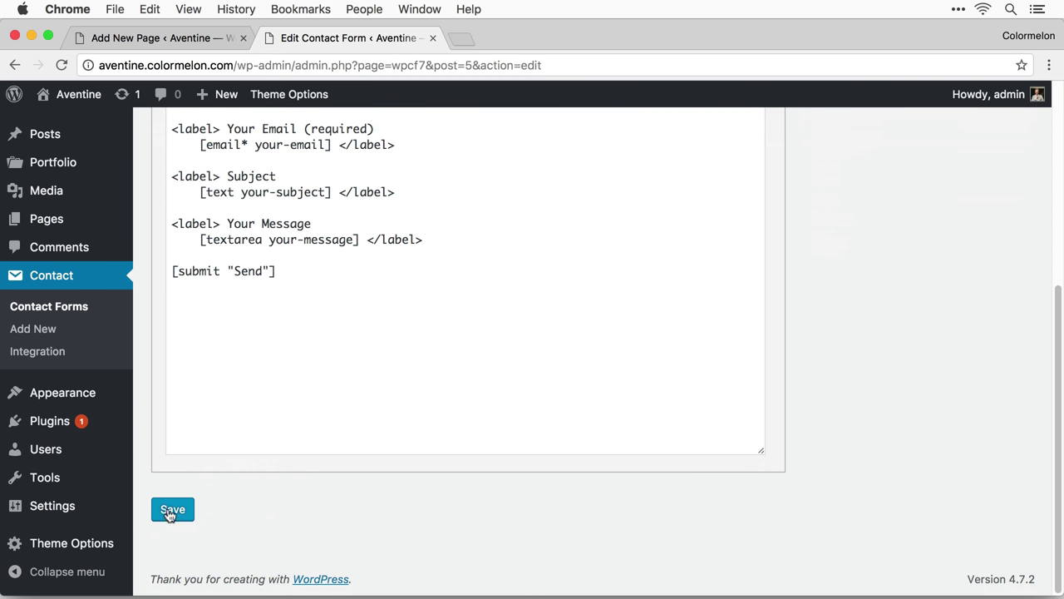
left_click(172, 509)
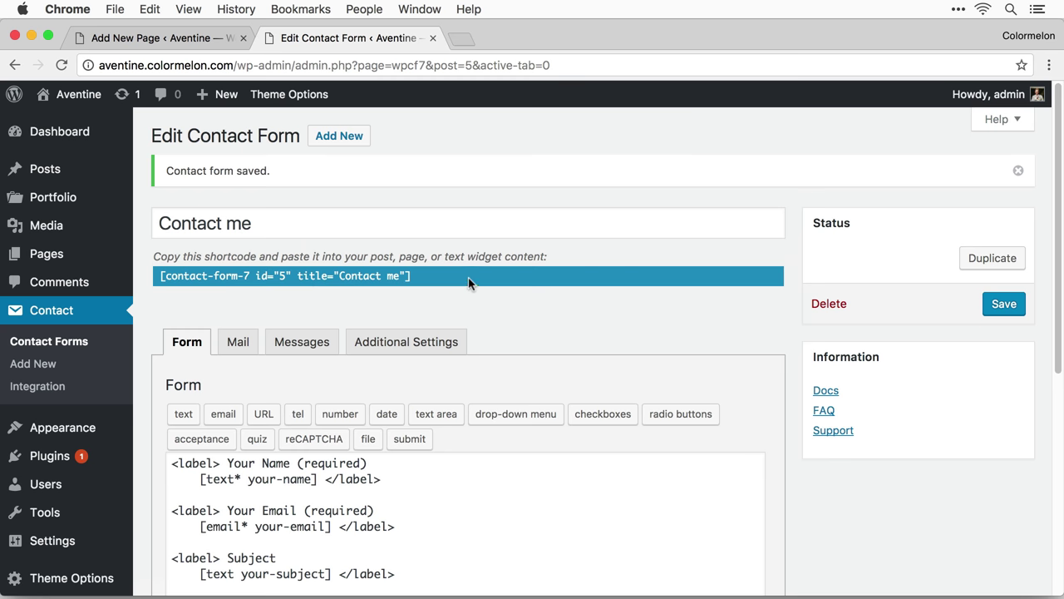
Step: Copy the "Contact me" form's shortcode into the page's one half (last) column, directly between its opening and closing tags
left_click(427, 279)
key("super+c")
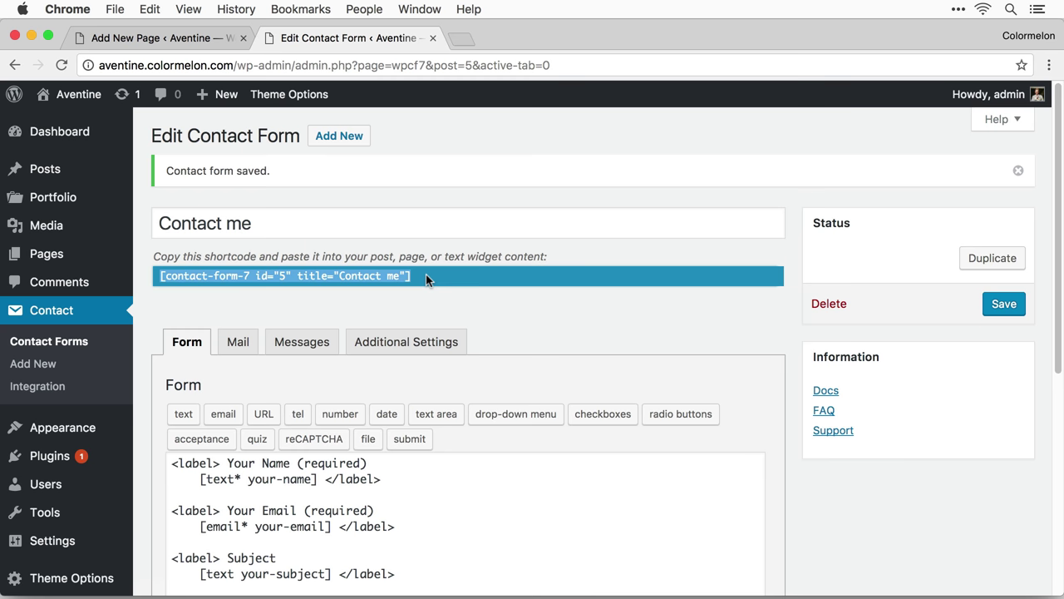
left_click(415, 305)
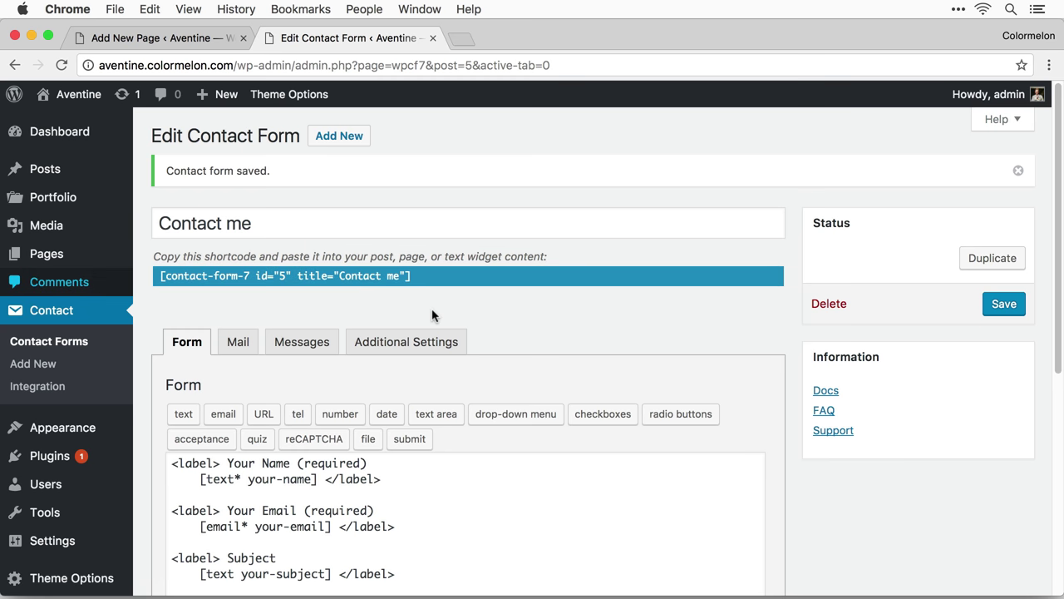
left_click(177, 41)
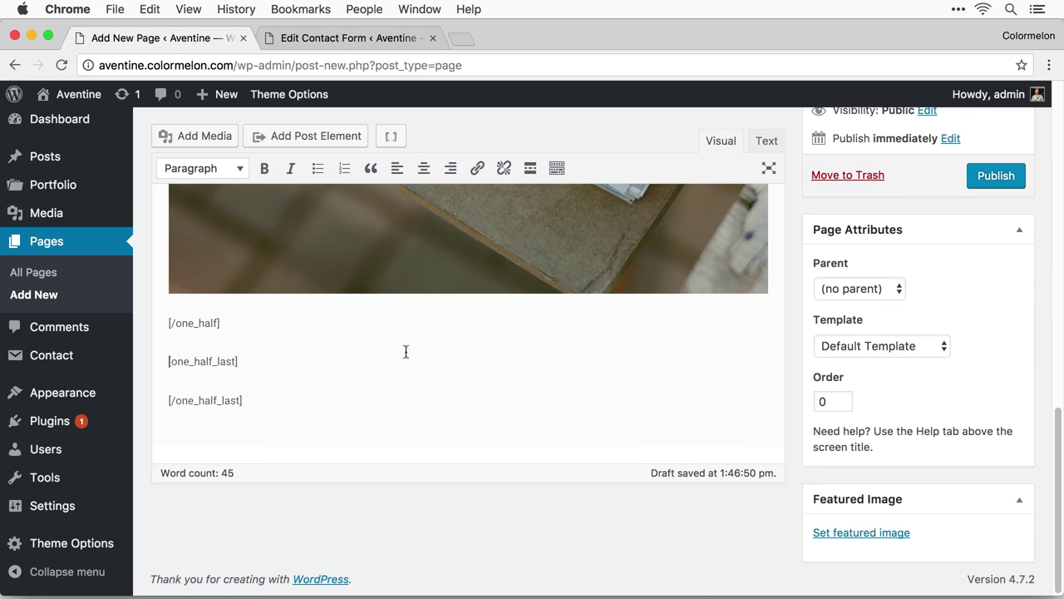
left_click(253, 366)
key("super+v")
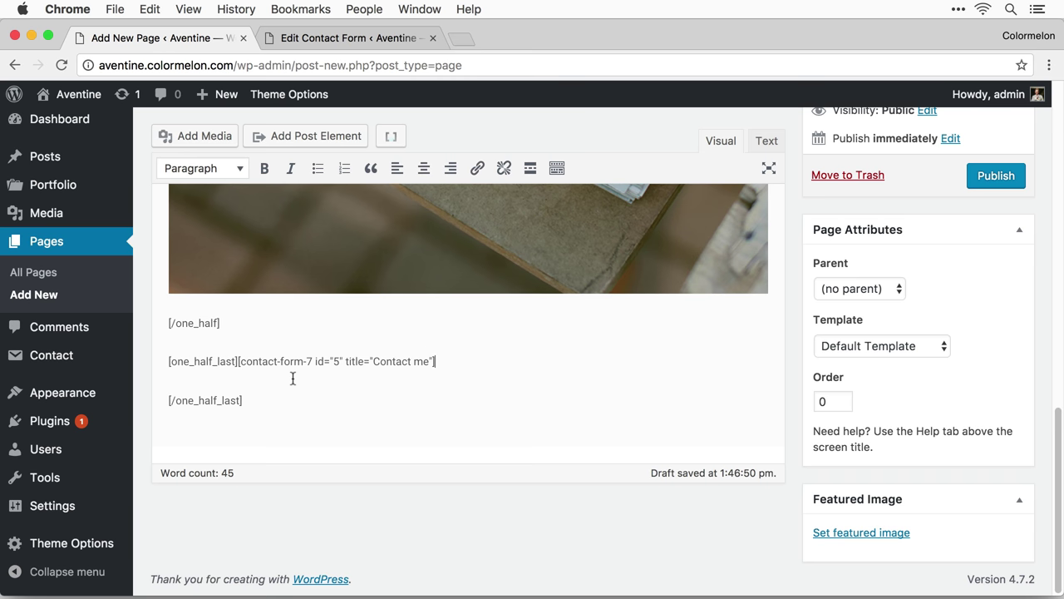
key("Delete")
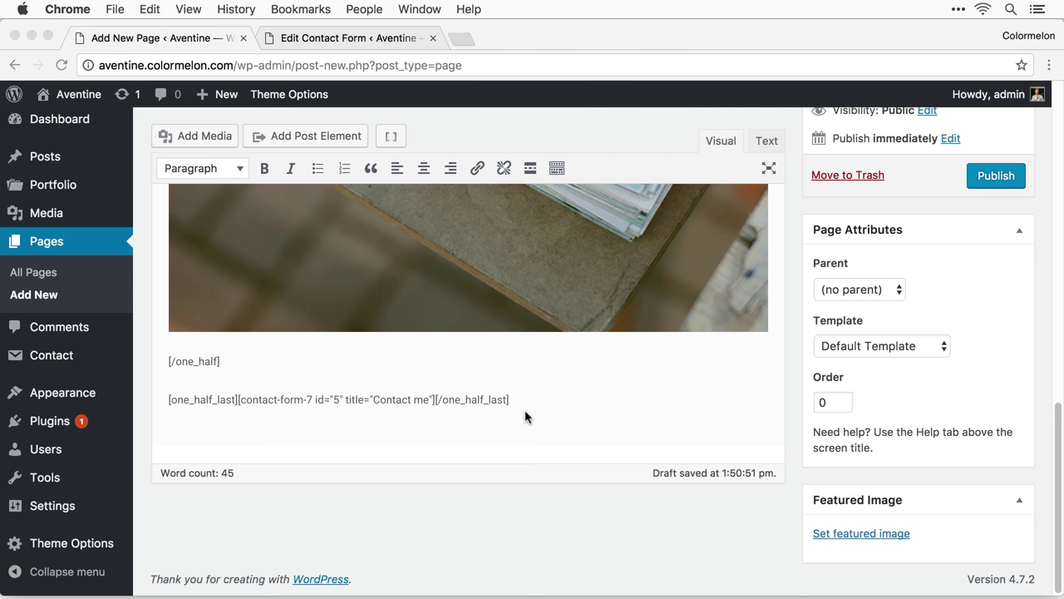
left_click(524, 413)
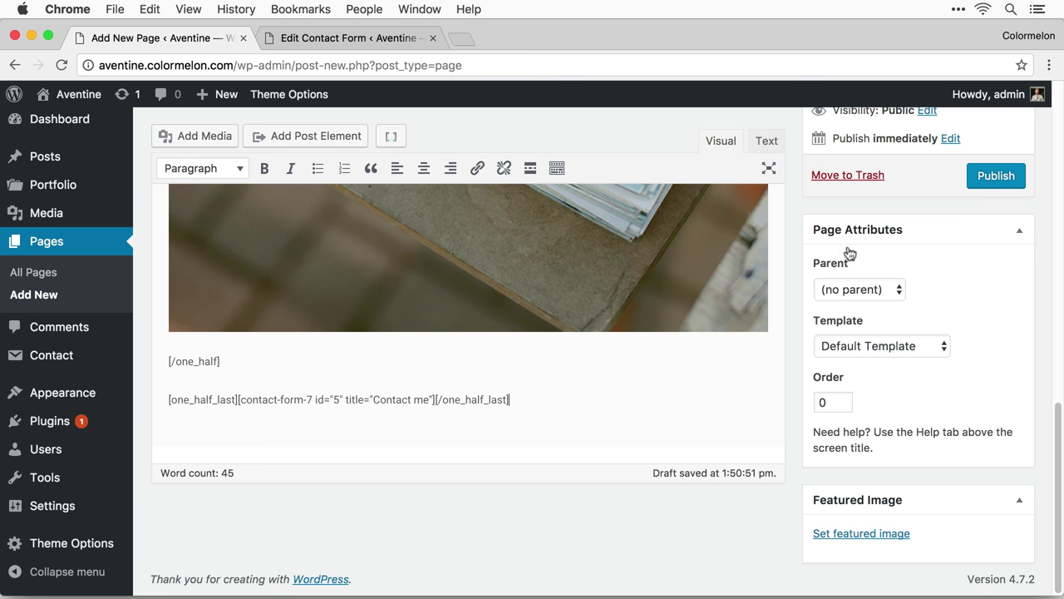
Step: Publish the Contact Me page and review its live version in a separate browser tab, closing the extra tabs when done
left_click(992, 185)
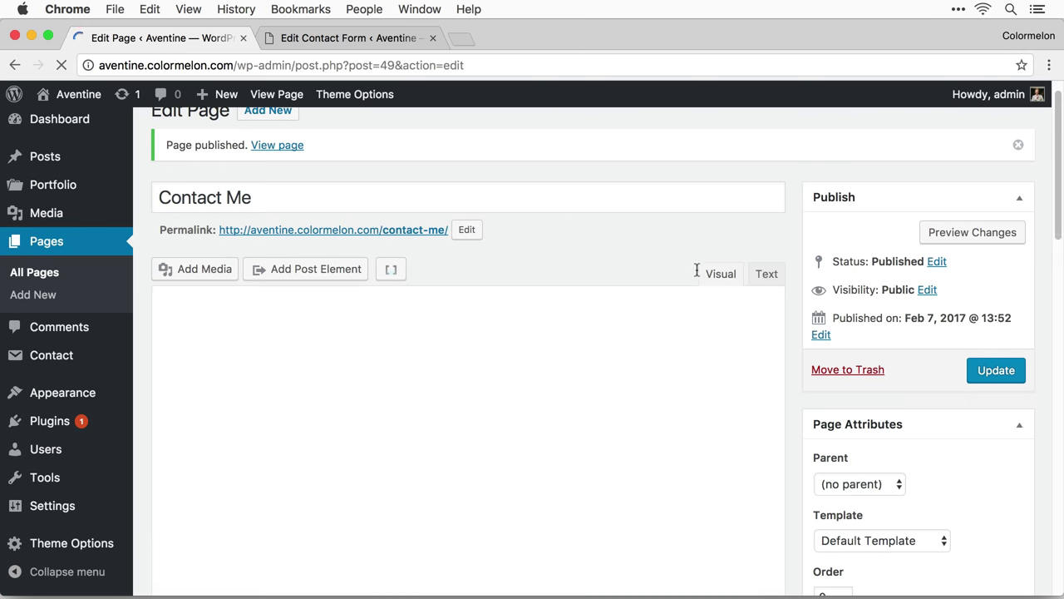
left_click(415, 232, "super")
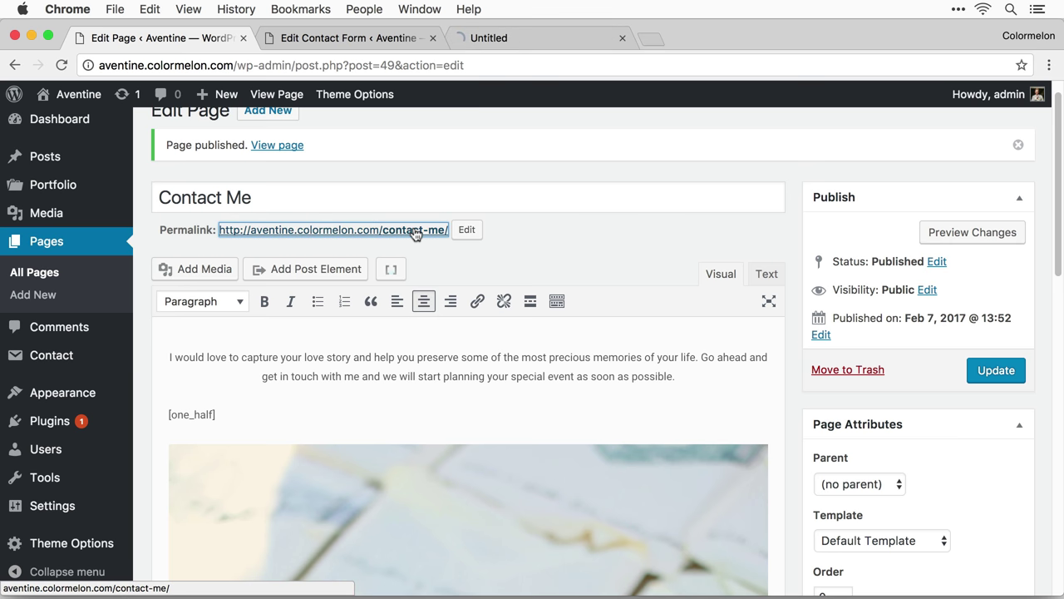
left_click(562, 39)
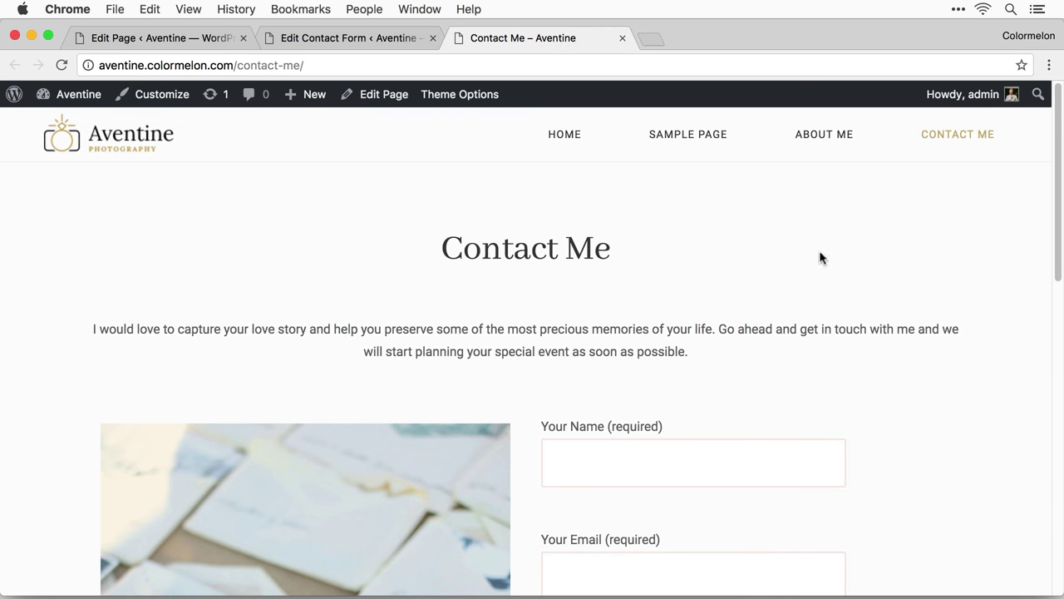
scroll(658, 304, "down", 4)
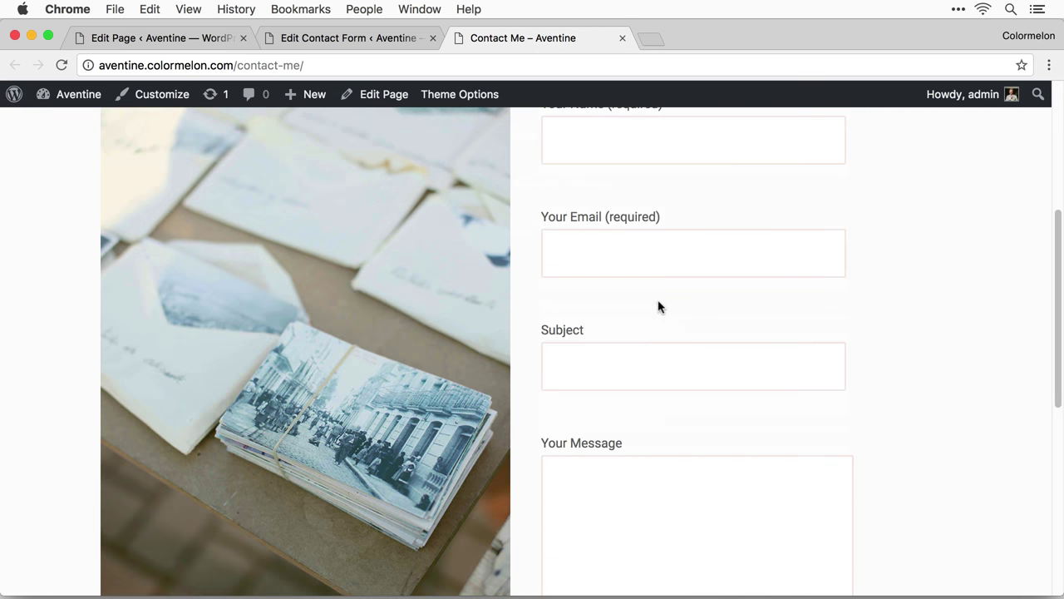
scroll(346, 383, "up", 3)
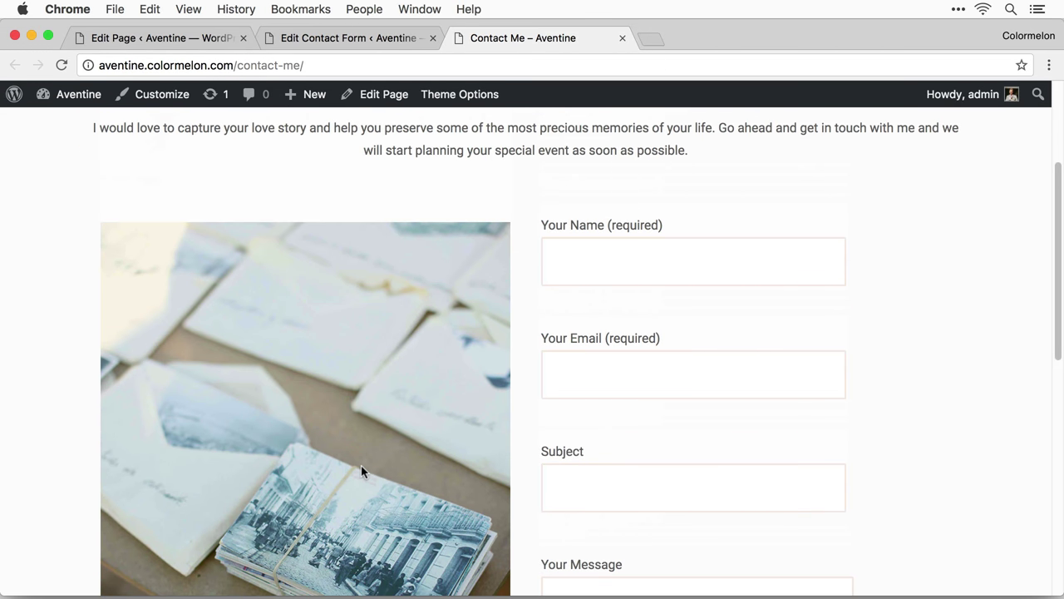
scroll(885, 377, "down", 5)
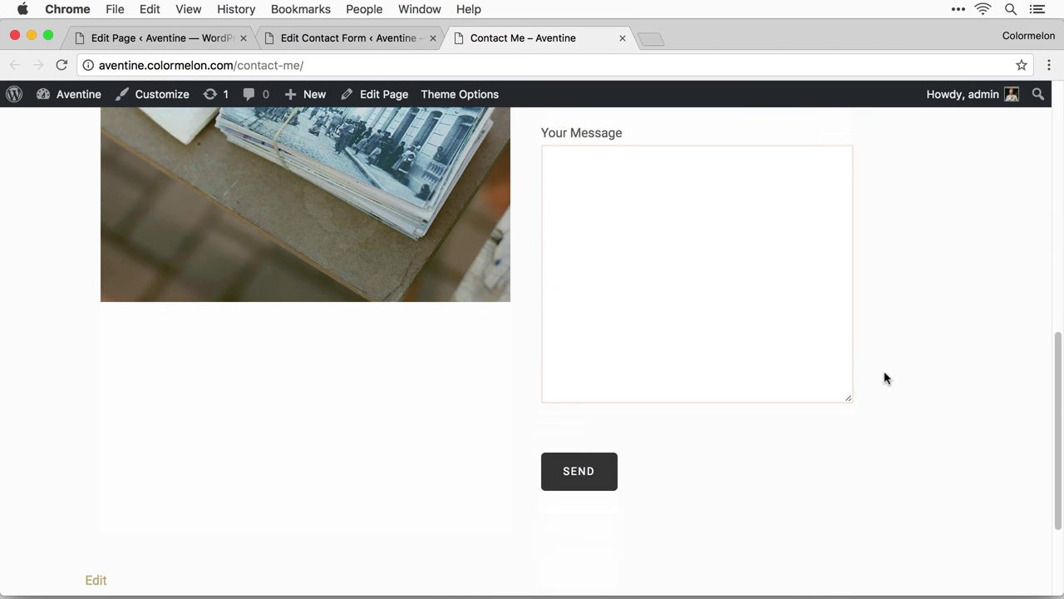
scroll(885, 377, "up", 10)
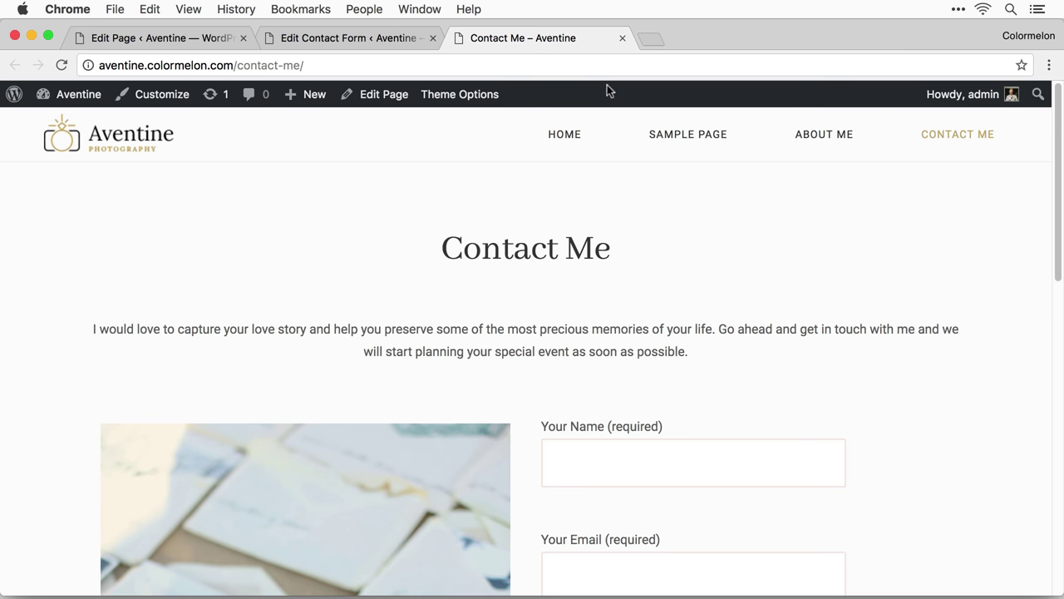
left_click(622, 38)
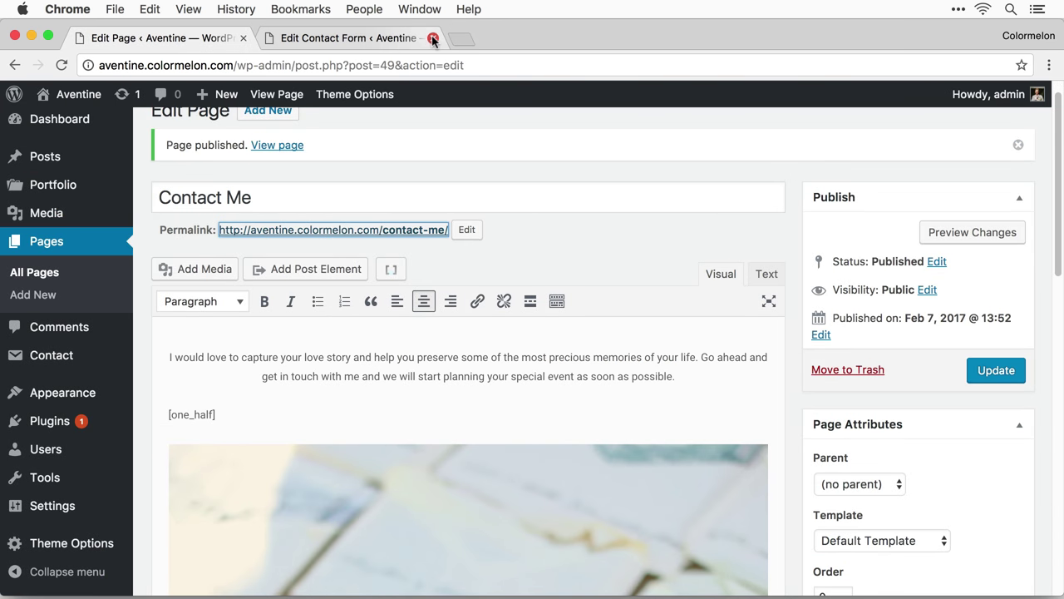
left_click(432, 38)
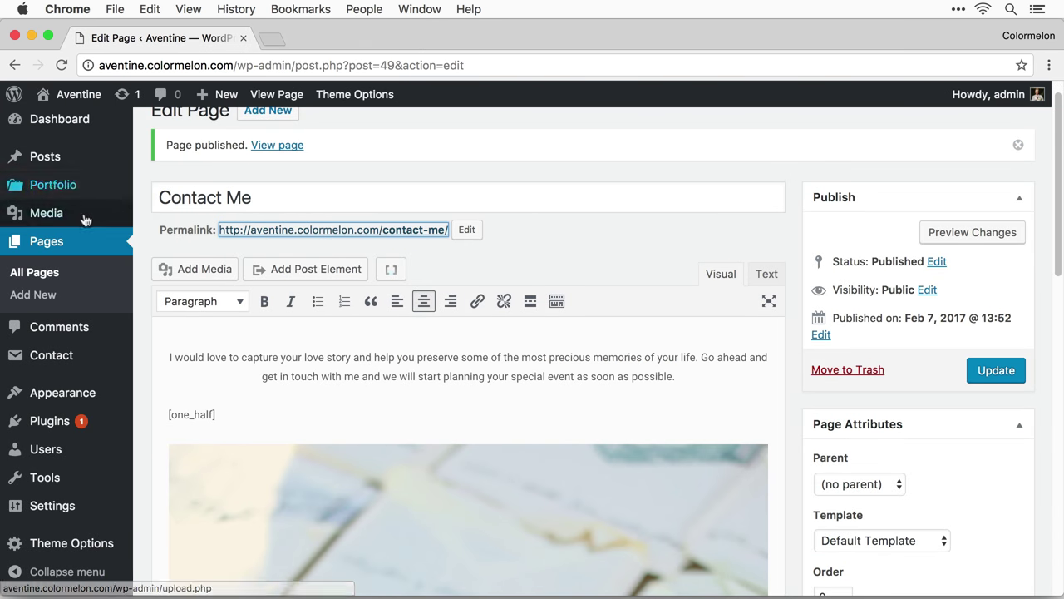
Step: Create another new page titled "Services" and place the cursor in its body
left_click(55, 299)
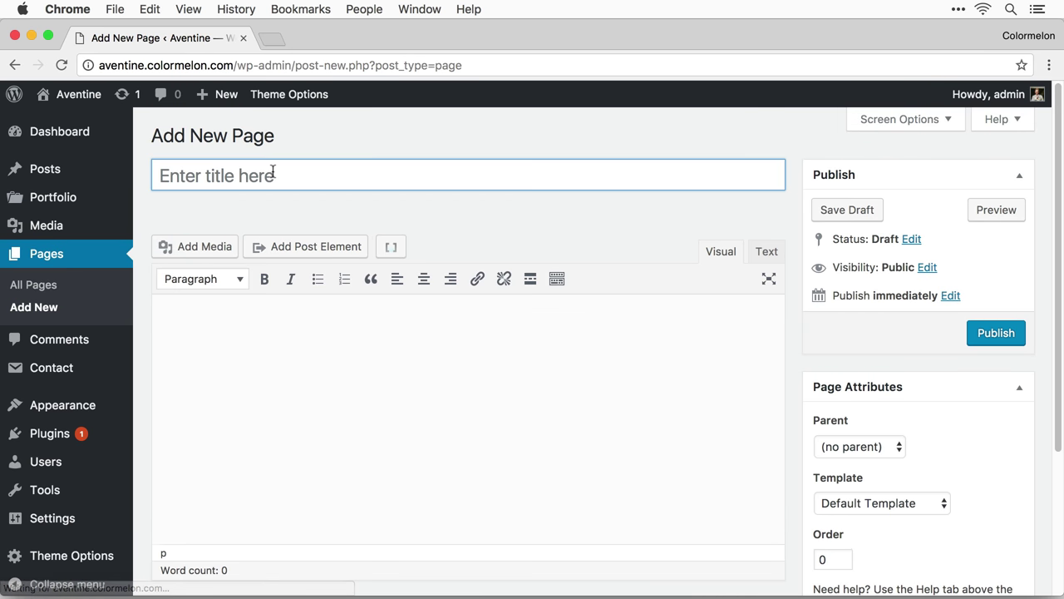
key("shift")
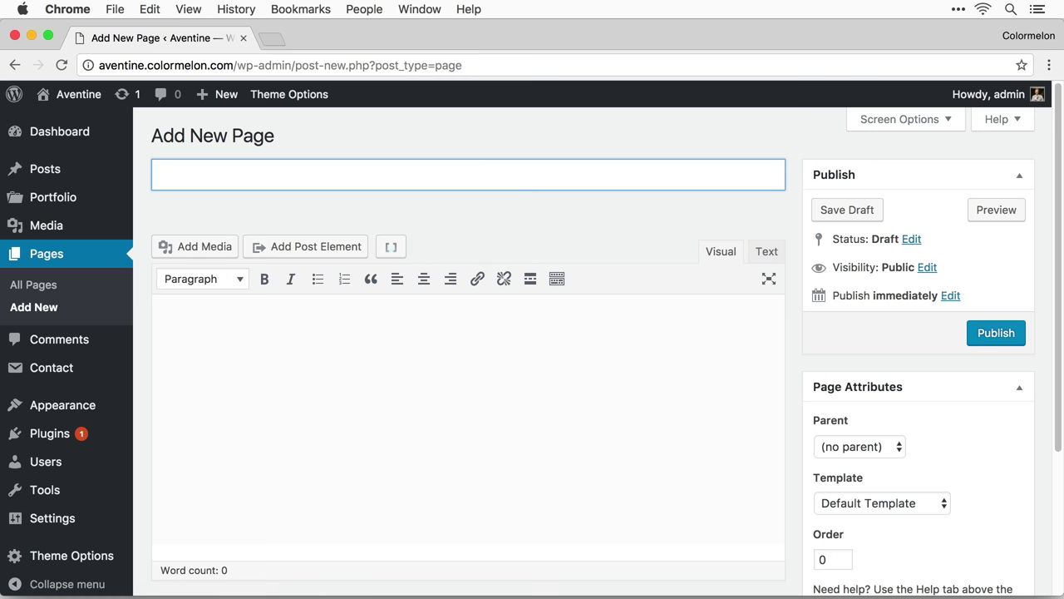
type("Services")
left_click(513, 365)
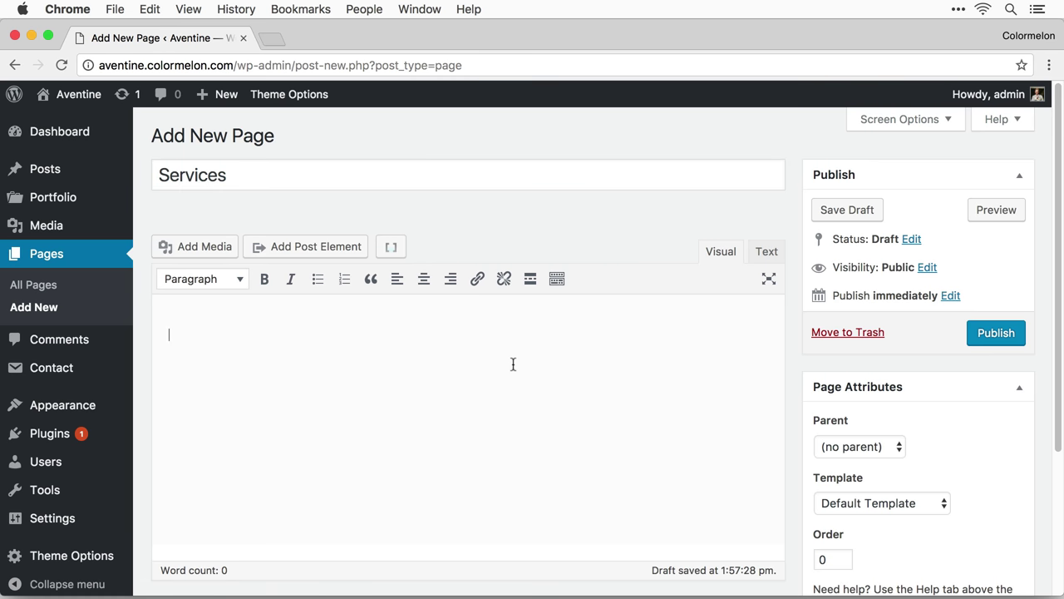
Step: Enter the "I am so happy, my dear friend" intro paragraph and start a Services Block containing the "London was a city" text
type("I am so happy, my dear friend, so absorbed in the exquisite sense of mere tranquil existence, that I neglect my talents. I should be incapable of drawing a single stroke at the present moment; and yet I feel that I never was a greater artist than now. Until the advent of such technology, photographs were made by exposing light sensitive photographic film, and used chemical photographic processing to develop and stabilize the image. By contrast, digital photographs can be displayed, printed, stored, manipulated, transmitted, and archived using digital and computer techniques, without chemical processing.")
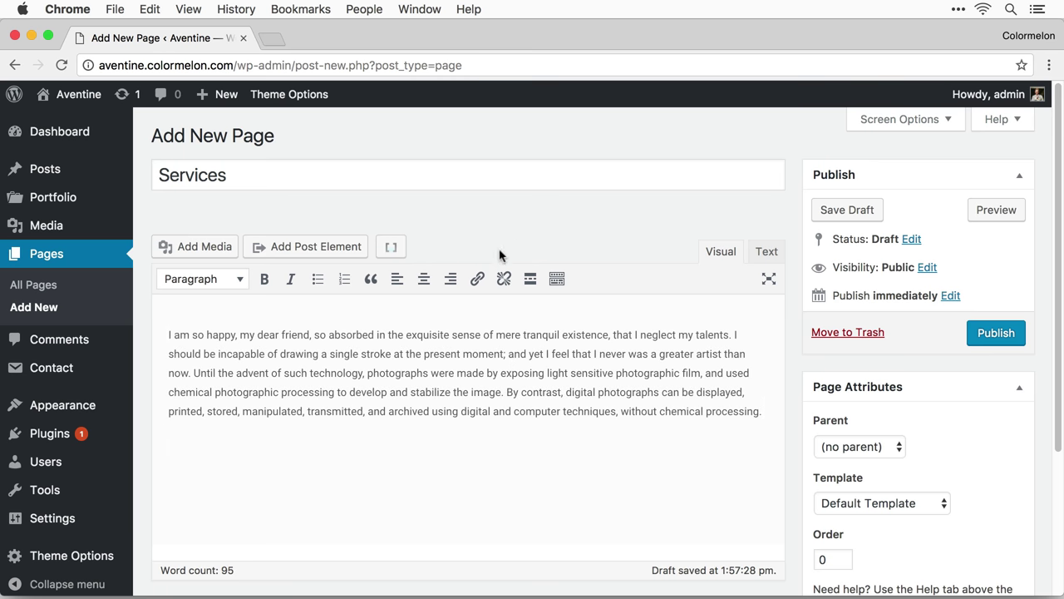
left_click(328, 248)
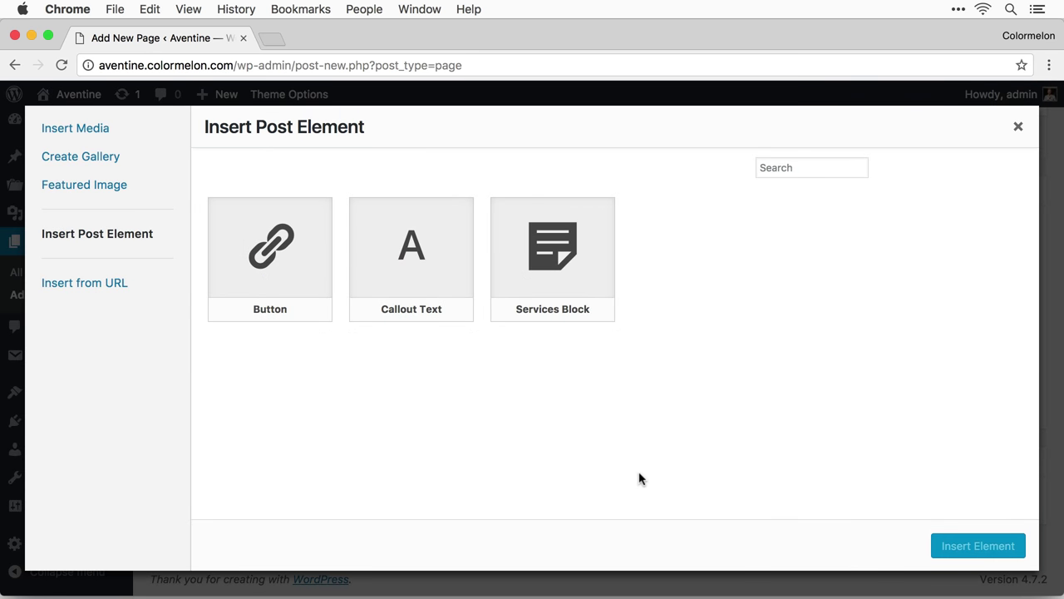
left_click(550, 259)
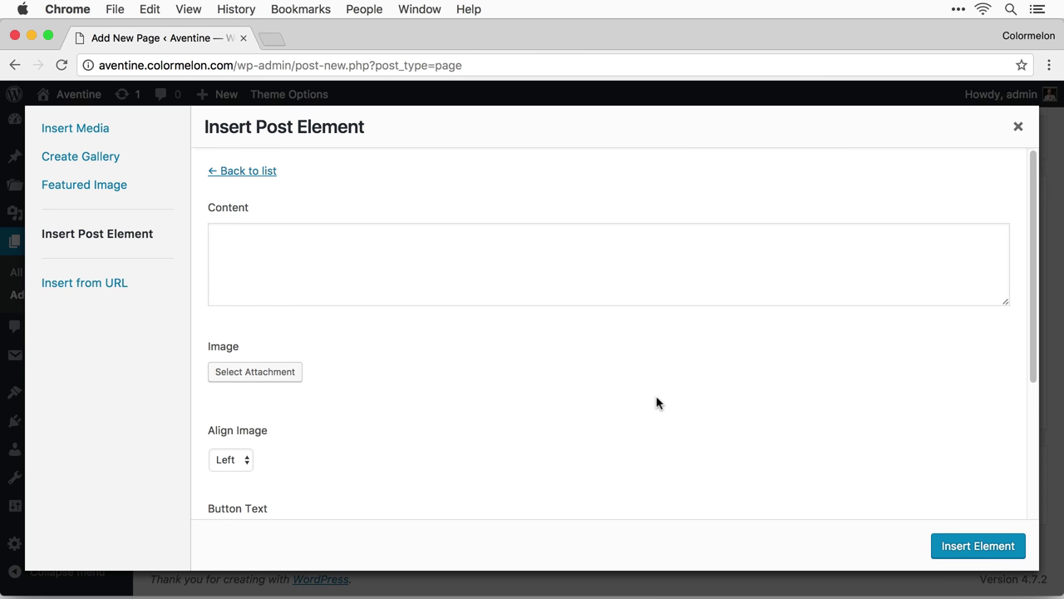
left_click(370, 298)
type("London was a city that allowed him to flourish expressively without the restrictions he felt were imposed on him in Peru. During the early nineties, Testino looked to his childhood growing up in Peru and his teenage summers in Brazil for inspiration, which helped him to create a unique and personal photographic language. His work first appeared in Vogue in 1983.")
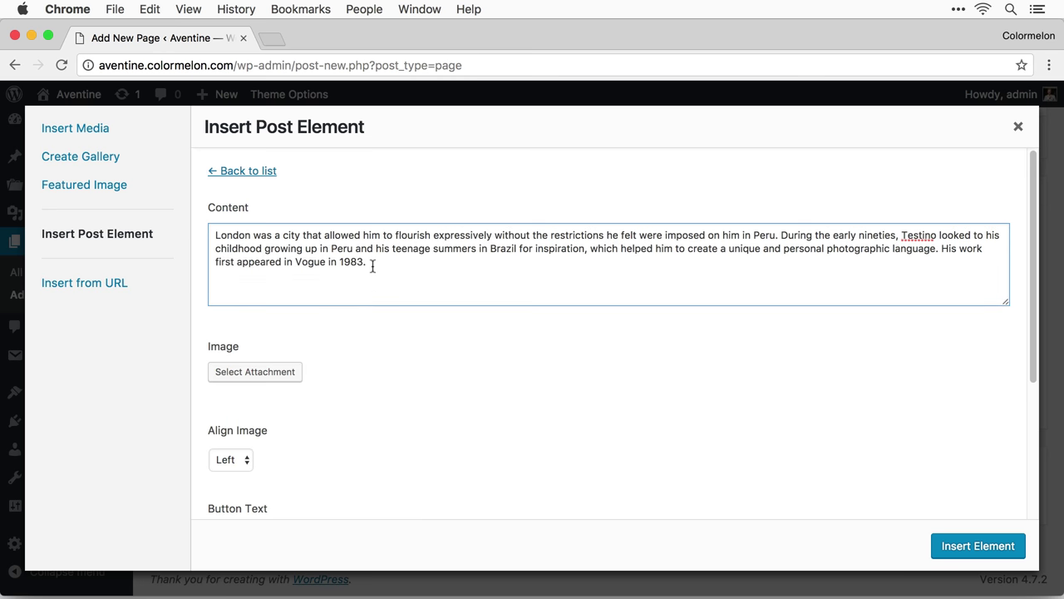
left_click(408, 420)
Step: Set 09.jpg, the bride with the bouquet, as the block's image and insert the Services Block into the page
left_click(256, 383)
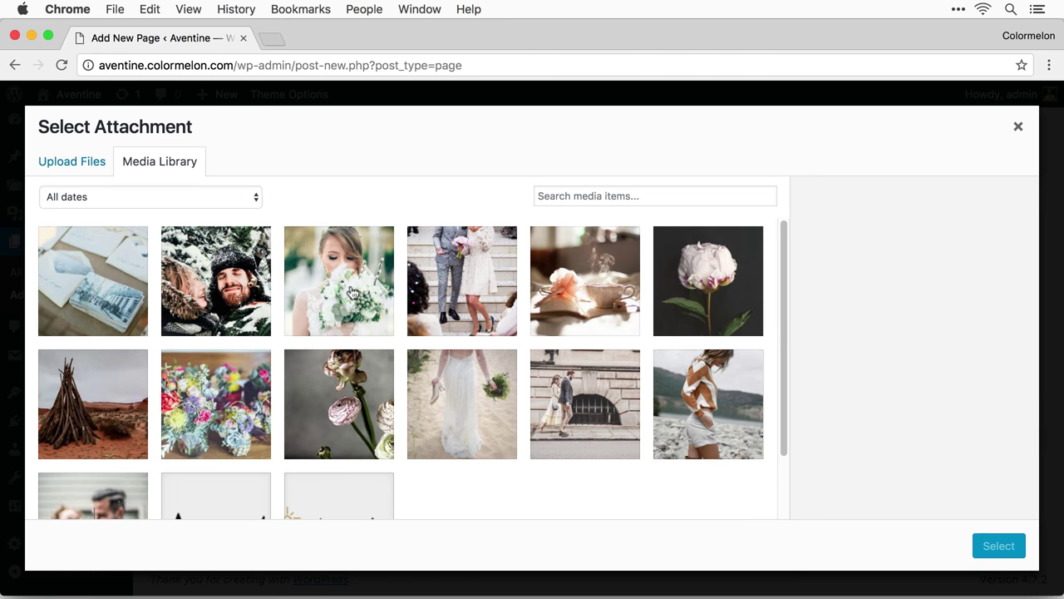
left_click(351, 293)
left_click(998, 545)
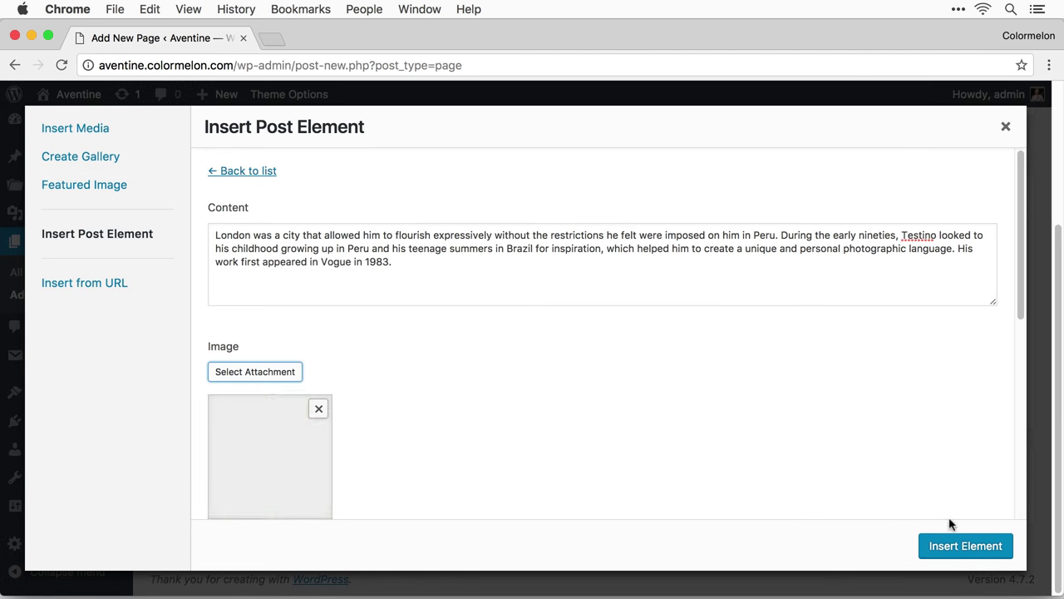
scroll(580, 357, "down", 5)
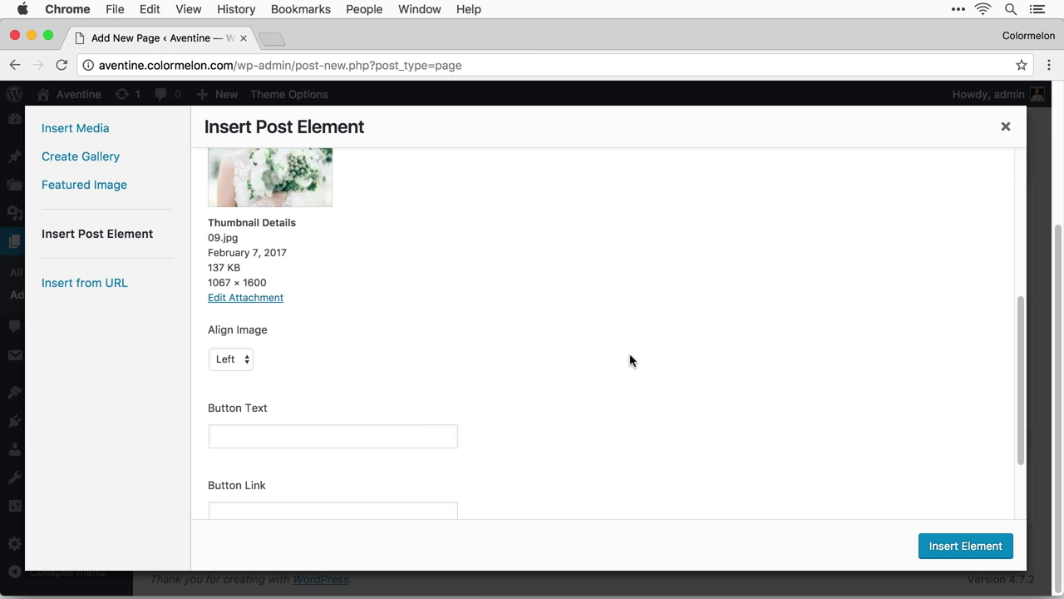
scroll(631, 360, "down", 1)
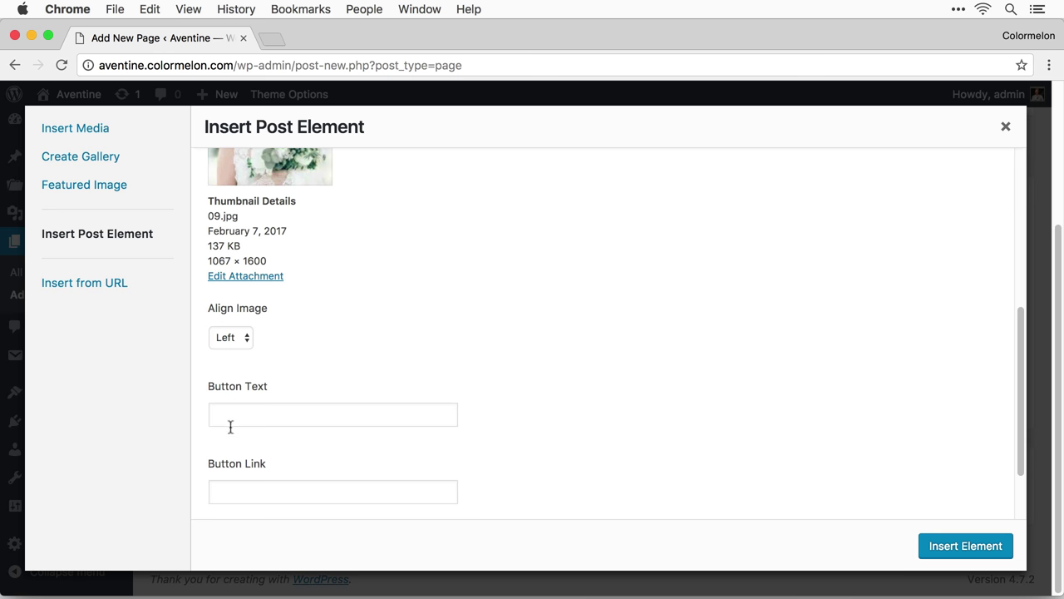
left_click(965, 545)
Step: Examine the inserted Services Block in the editor, including its layout at a reduced browser zoom, and restore the default zoom
scroll(602, 405, "down", 1)
scroll(602, 406, "down", 4)
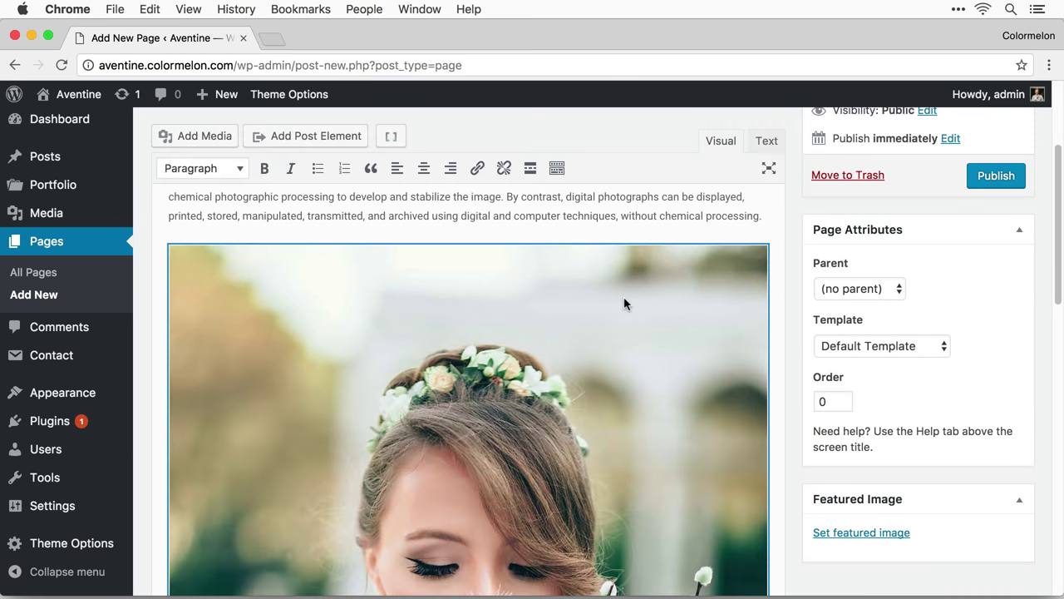
left_click(625, 302)
scroll(734, 383, "down", 5)
scroll(728, 387, "down", 5)
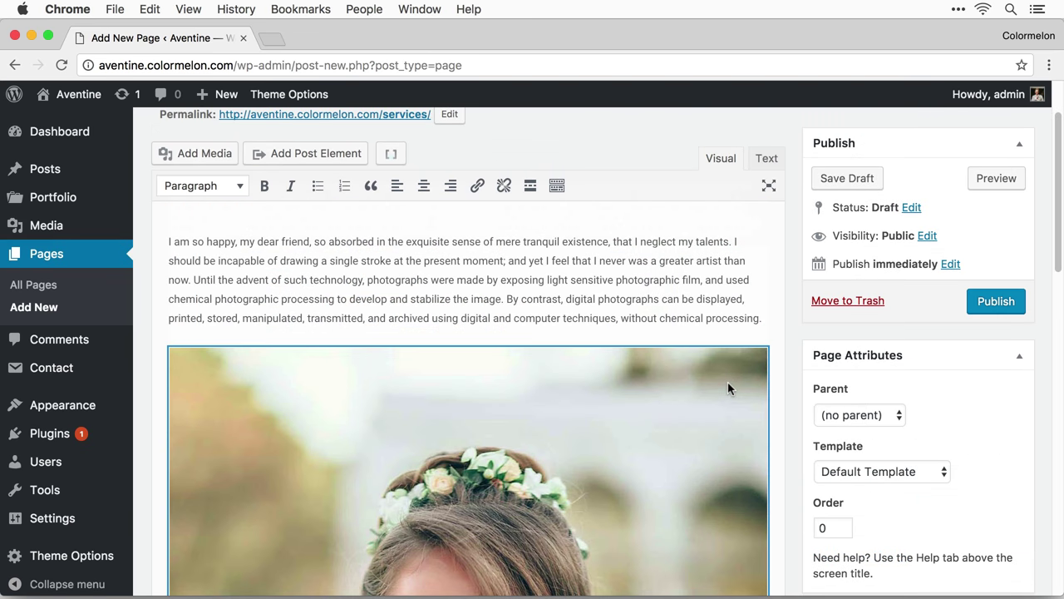
scroll(728, 389, "up", 5)
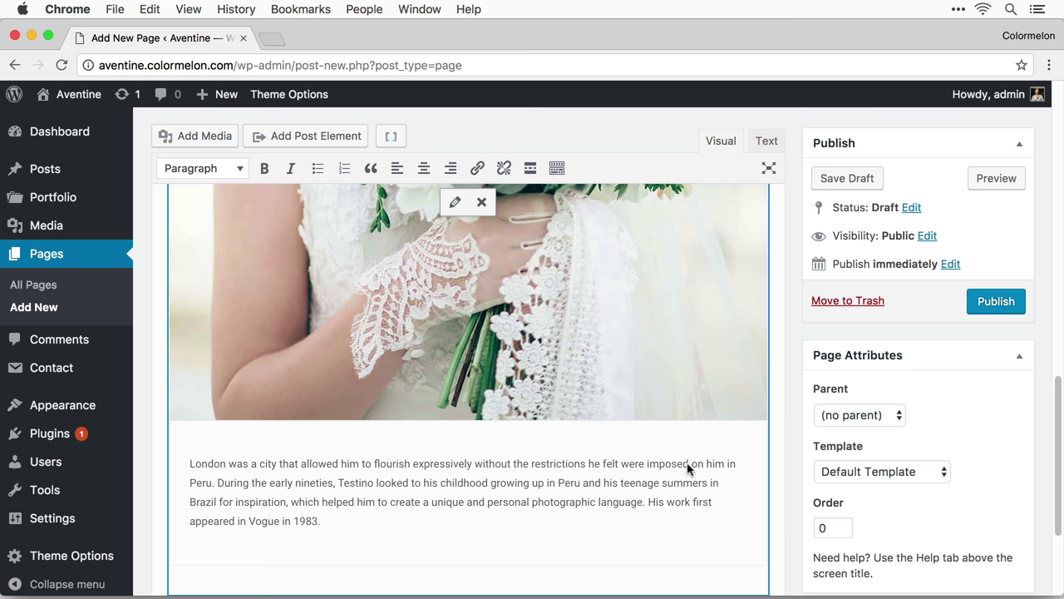
scroll(691, 471, "down", 2)
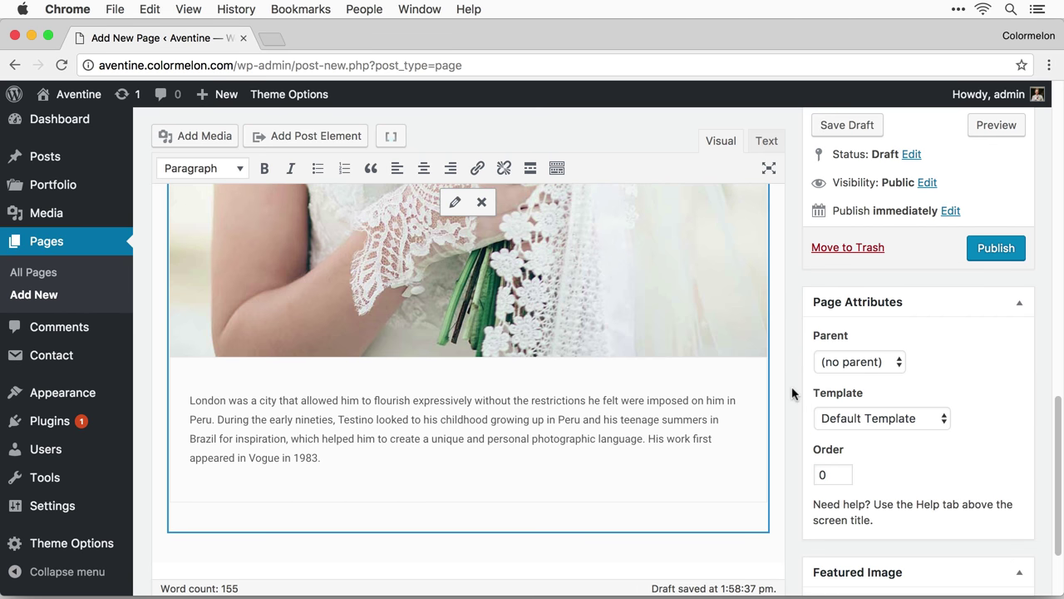
key("super+minus")
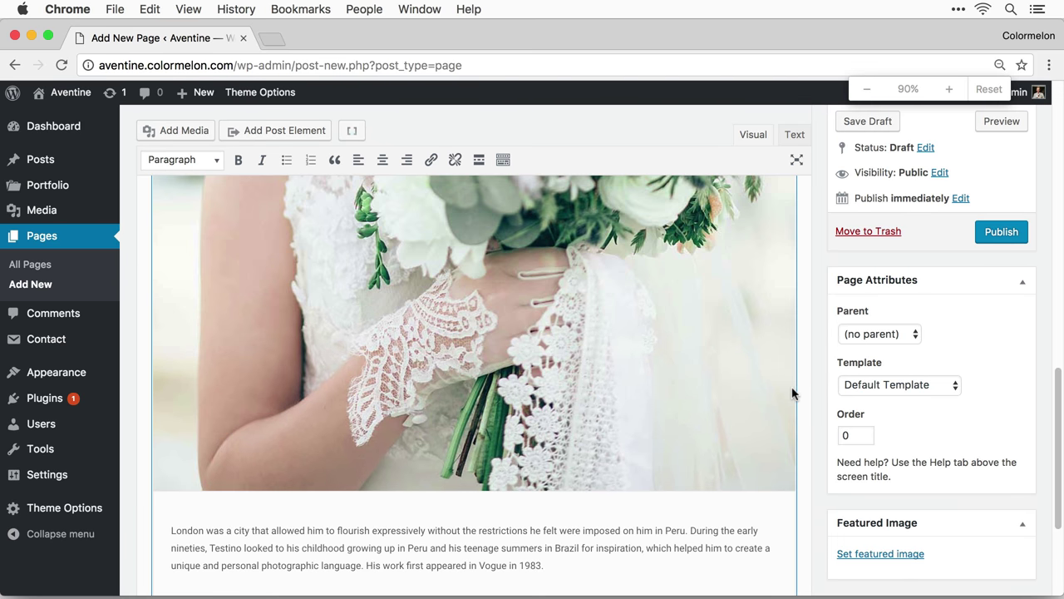
key("super+minus")
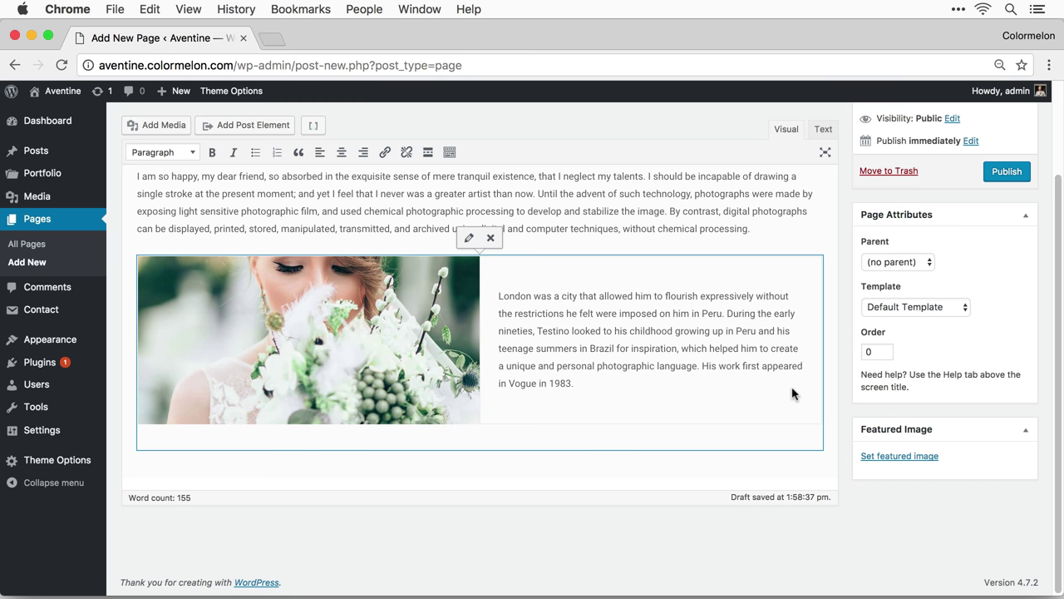
key("super+0")
scroll(637, 410, "down", 5)
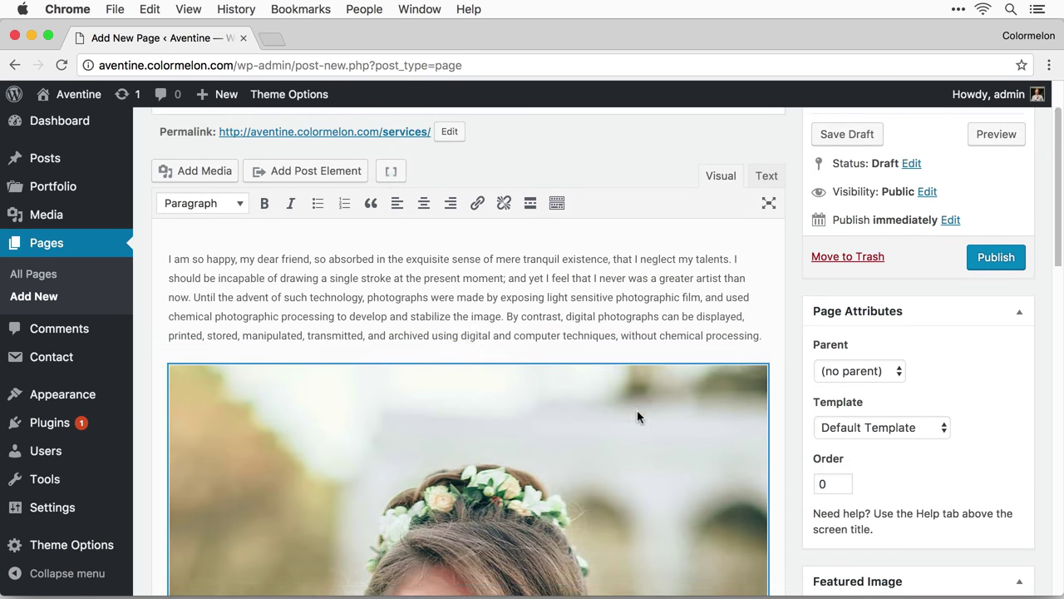
Step: Start a second Services Block below the first, with its image aligned Right and landscape-1.jpg as the picture
scroll(642, 418, "down", 5)
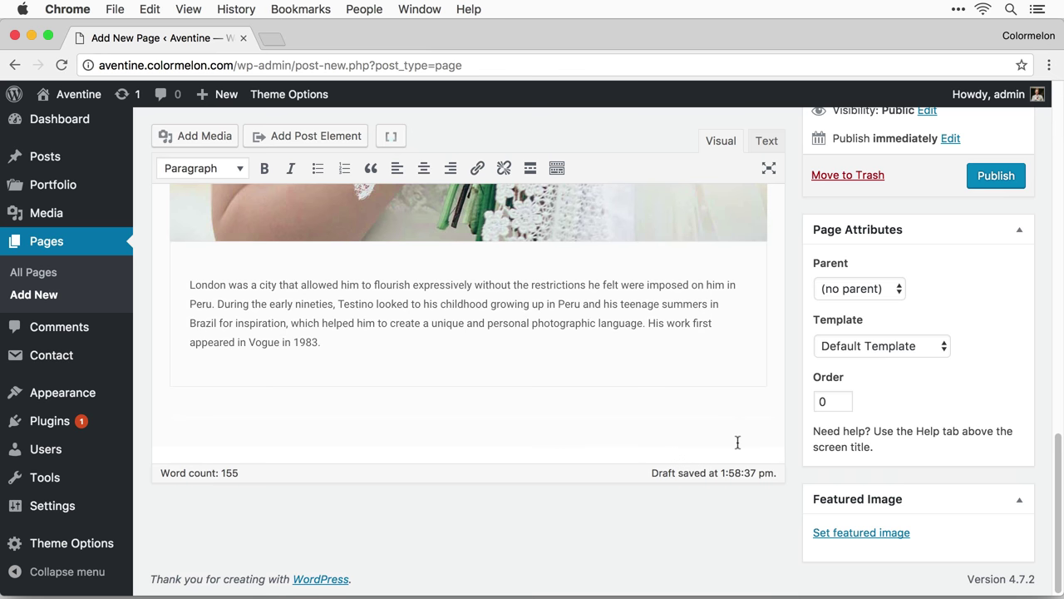
left_click(738, 442)
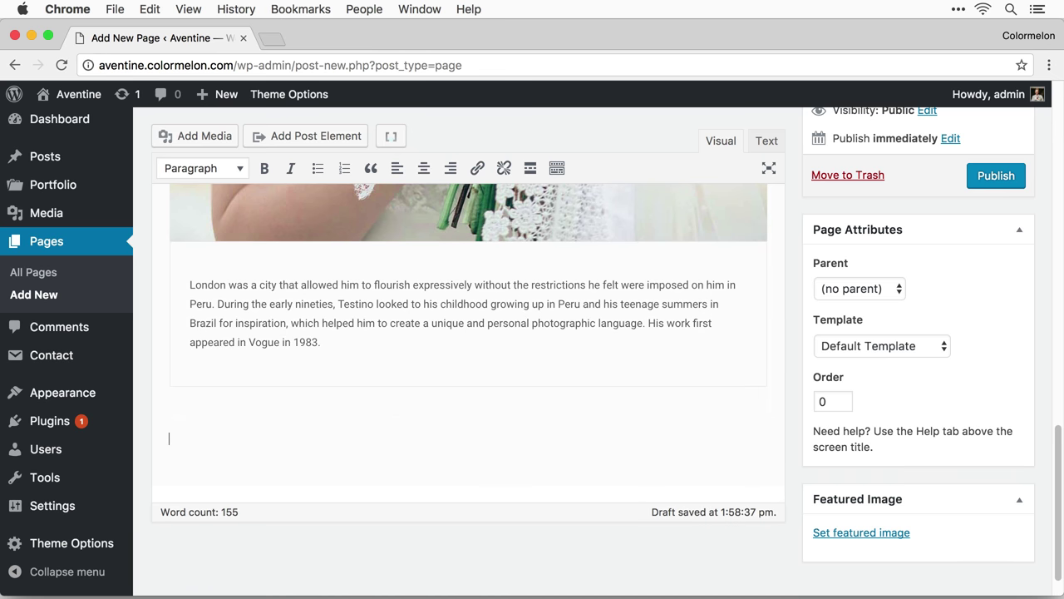
left_click(303, 135)
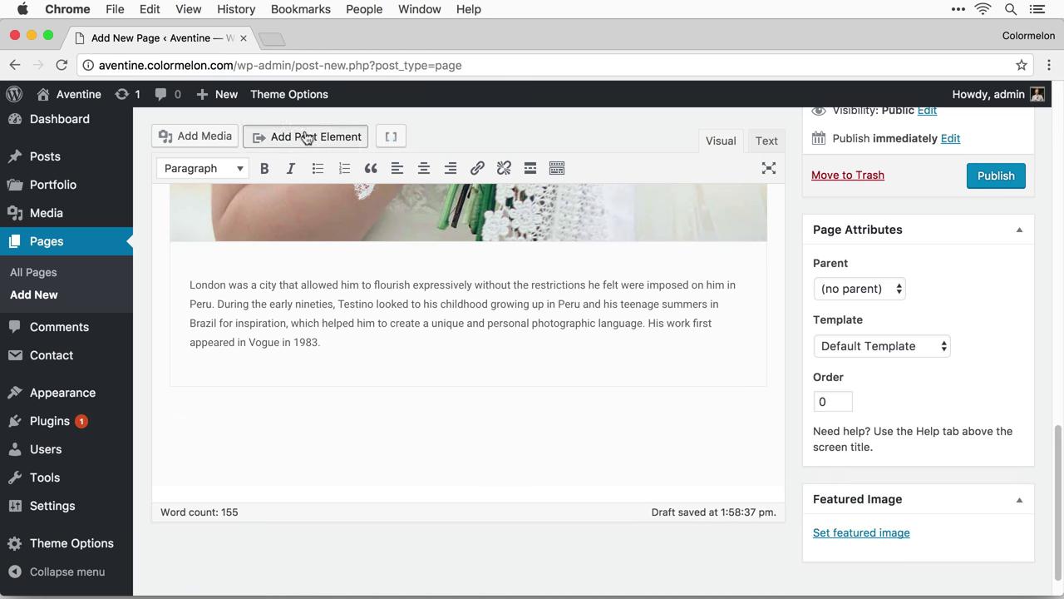
left_click(557, 237)
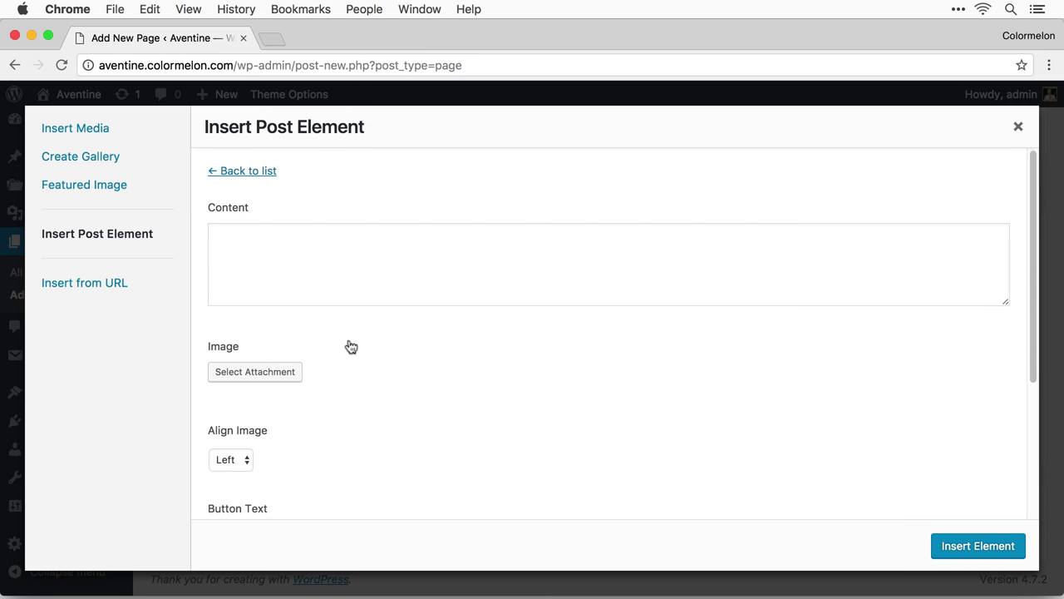
left_click(246, 464)
left_click(247, 475)
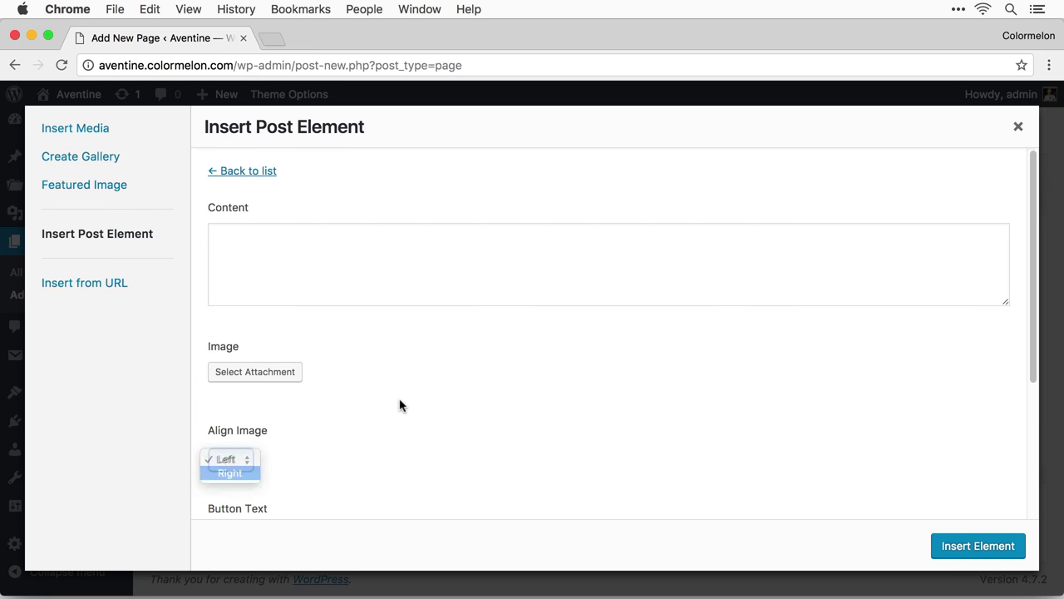
left_click(291, 374)
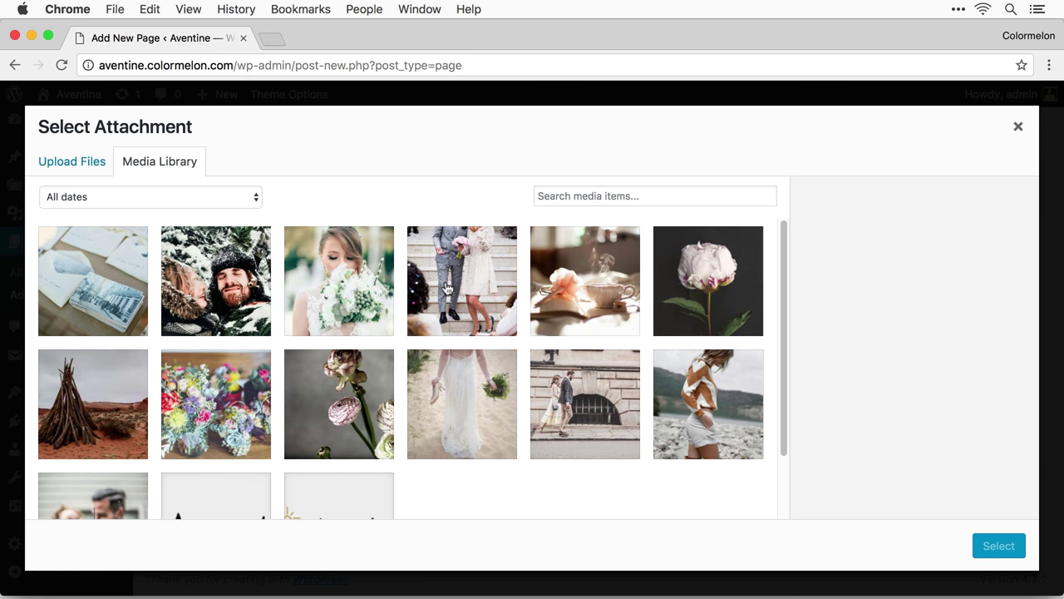
left_click(494, 377)
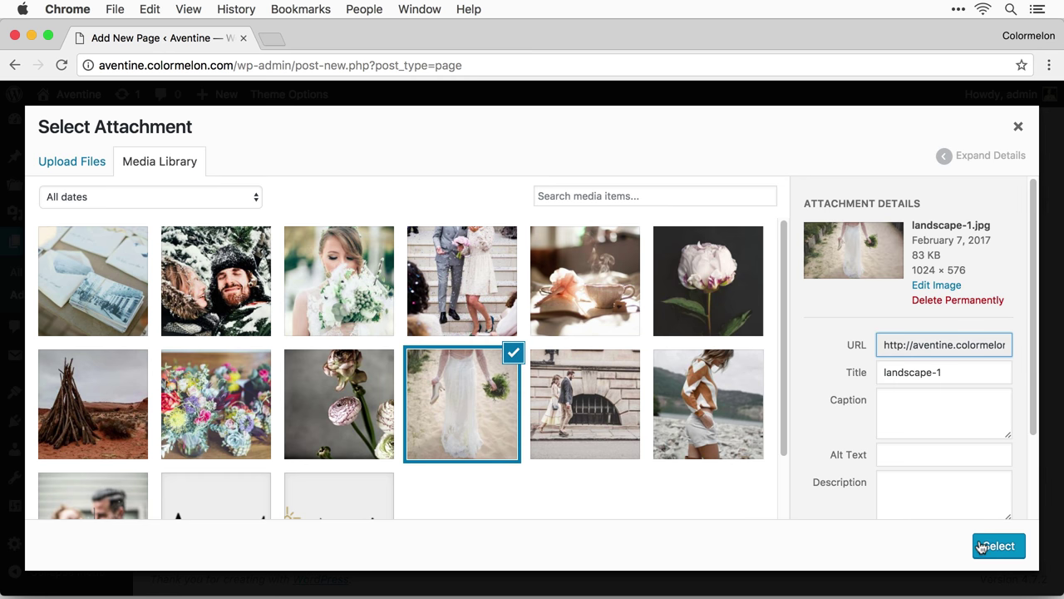
left_click(990, 551)
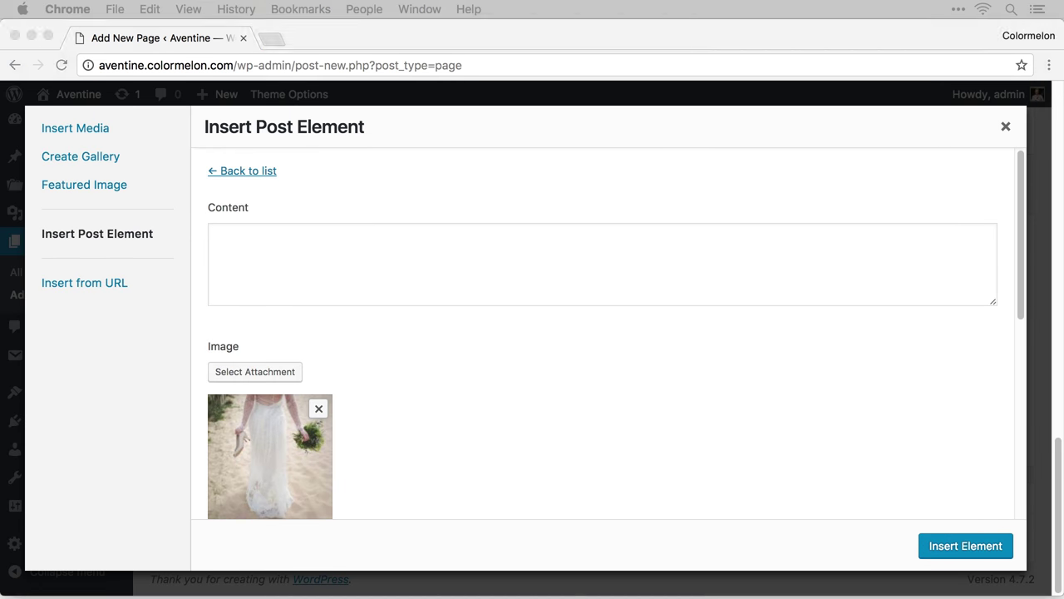
Step: Give the second block the "A wonderful serenity has taken possession of my entire soul" text and insert it into the page
left_click(362, 268)
type("A wonderful serenity has taken possession of my entire soul, like these sweet mornings of spring which I enjoy with my whole heart. I am alone, and feel the charm of existence in this spot, which was created for the bliss of souls like mine. I am so happy, my dear friend, so absorbed.")
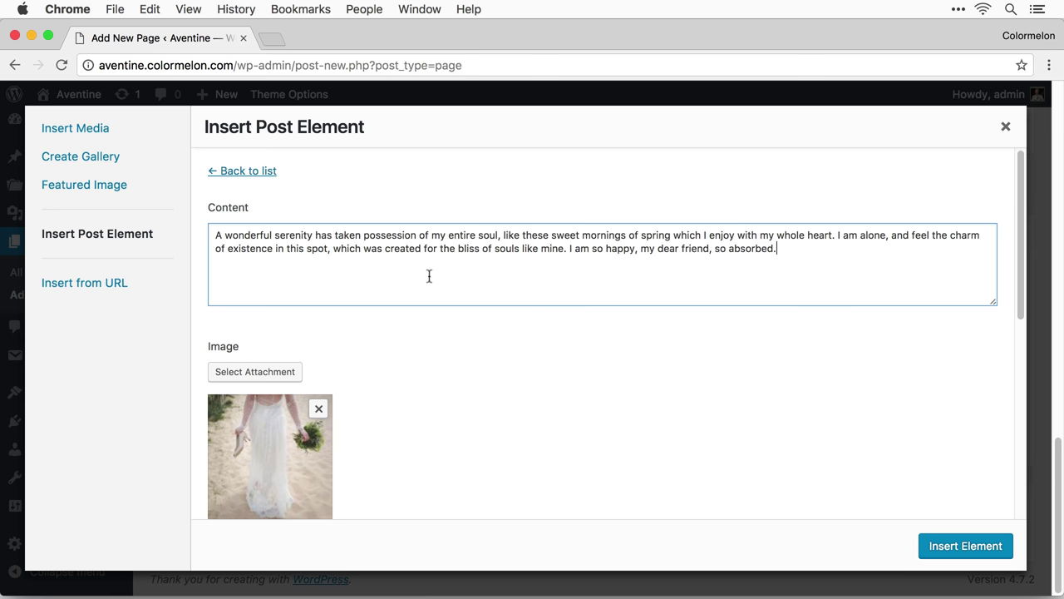
left_click(850, 517)
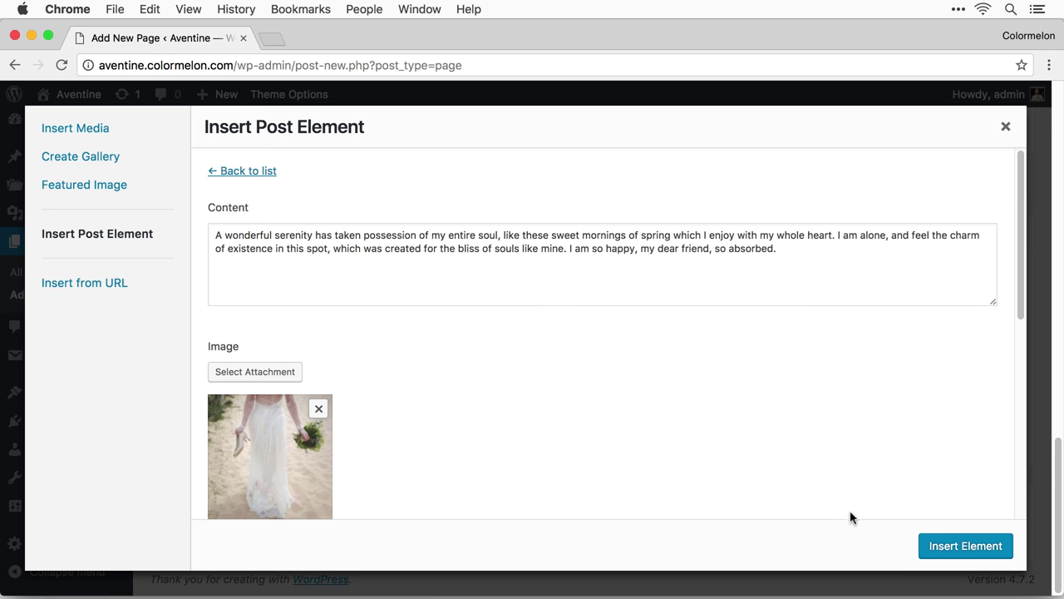
left_click(965, 549)
Step: Start a third Services Block below the second, using the colourful flowers picture 04.jpg as its image
scroll(660, 392, "down", 3)
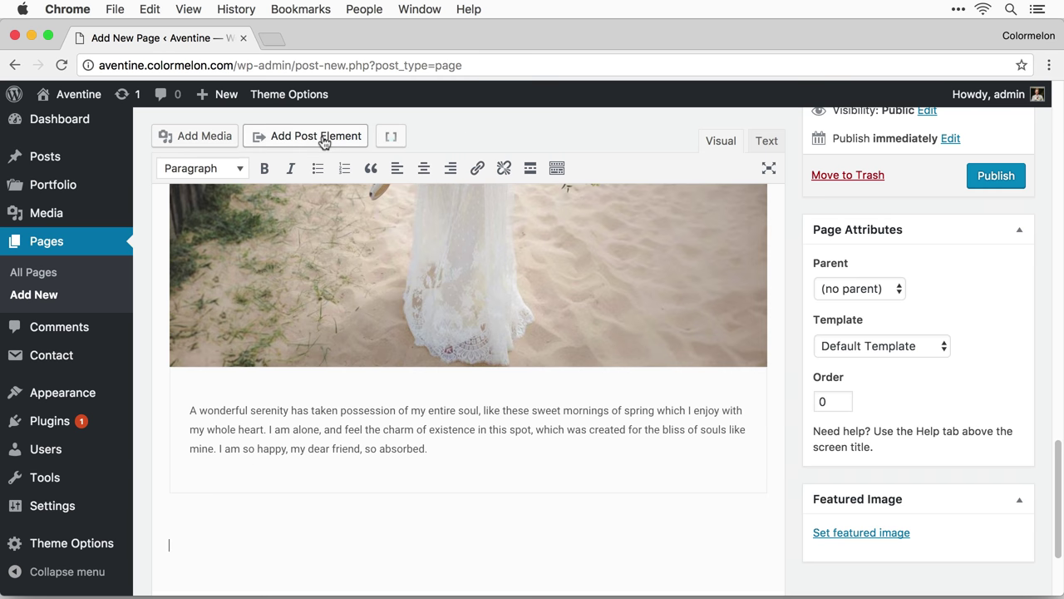
left_click(351, 137)
left_click(547, 265)
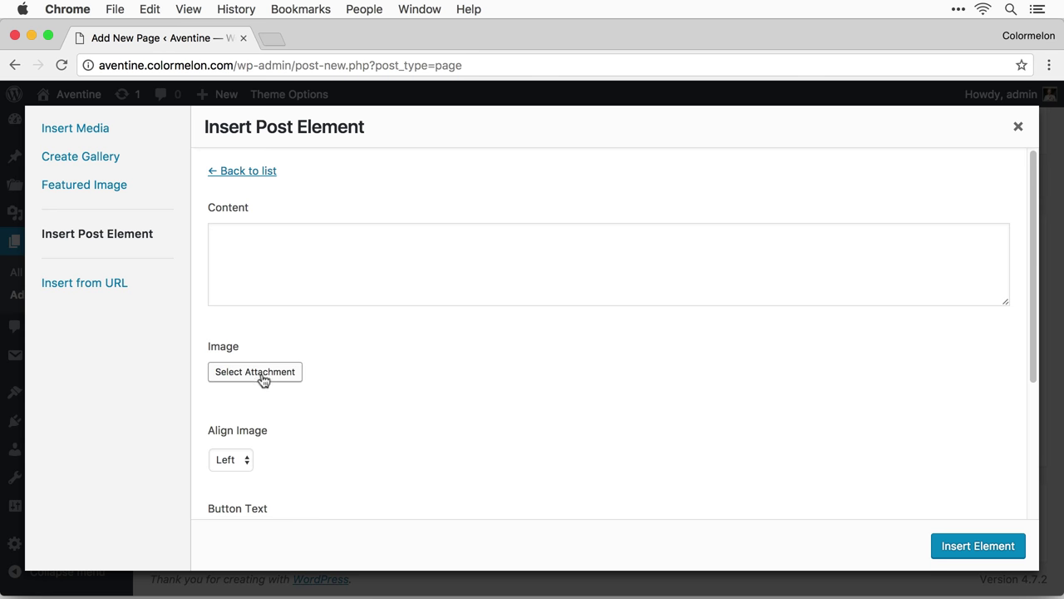
left_click(296, 374)
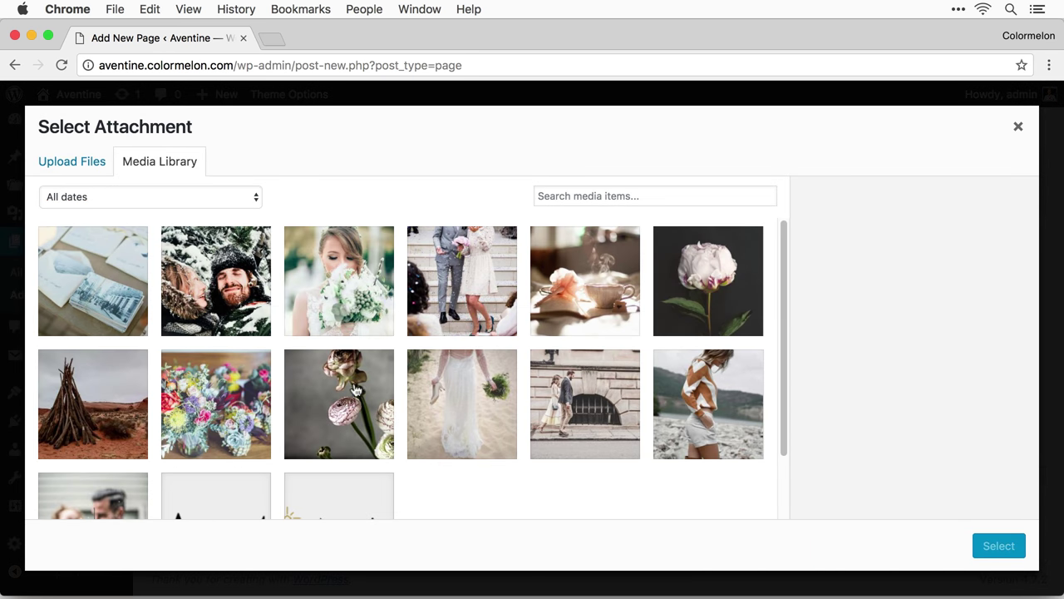
left_click(202, 414)
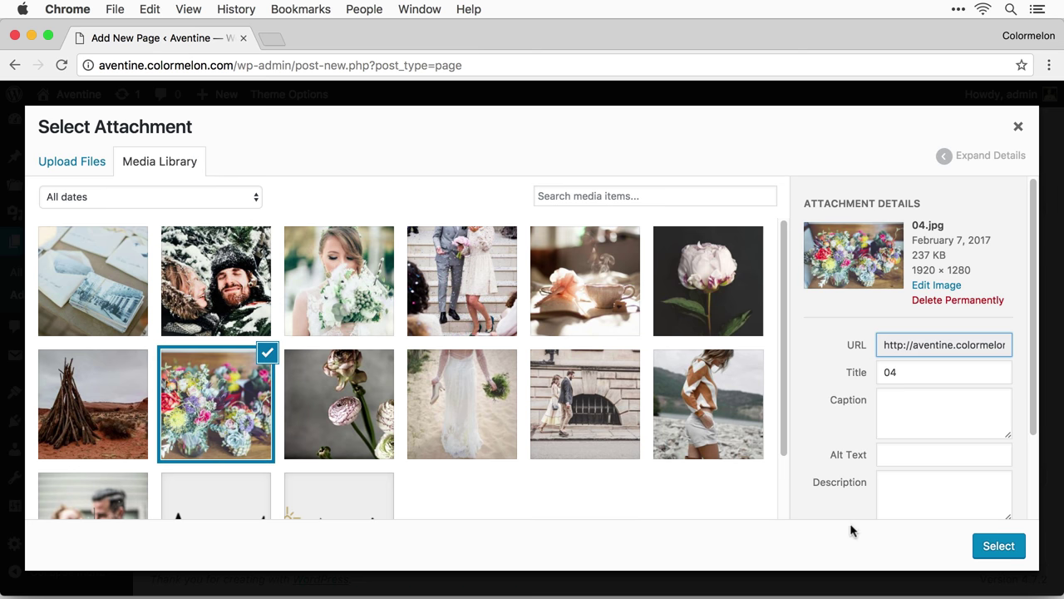
left_click(993, 547)
left_click(563, 408)
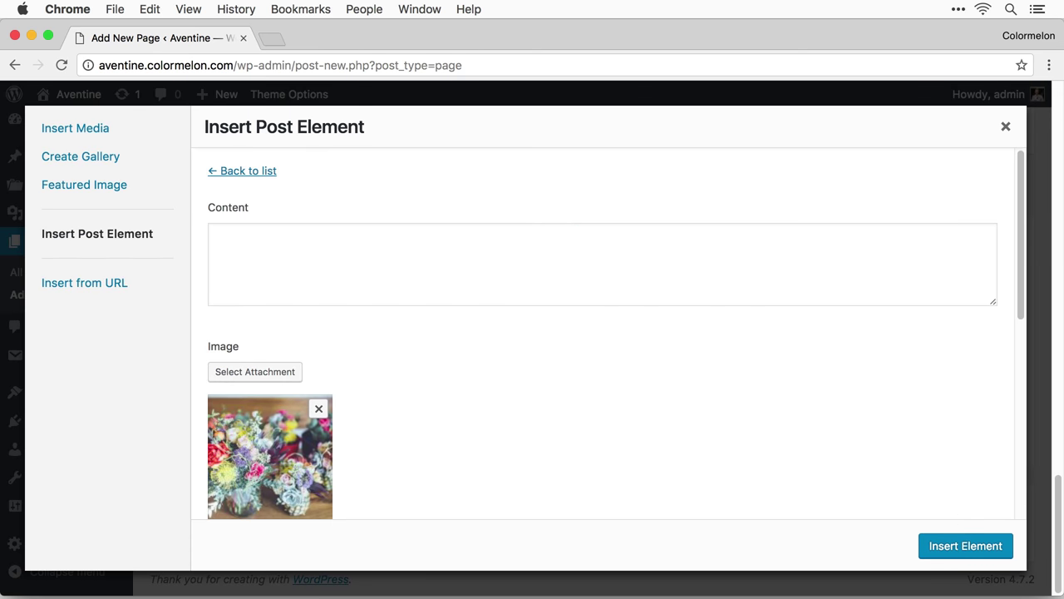
Step: Fill the third block's content with the "Artistic growth is, more than it is anything else" text
left_click(342, 258)
type("Artistic growth is, more than it is anything else, a refining of the sense of truthfulness. The stupid believe that to be truthful is easy; only the artist, the great artist, knows how difficult it is. Every child is an artist, the challenge is to remain an artist once he grows up. Saturday found him for the first time strolling alone through Zurich, breathing in the heady smell of his freedom. The future was again a secret. Mario Testino, born on October 30, 1954, is one of the most influential fashion and portrait photographers of our time.")
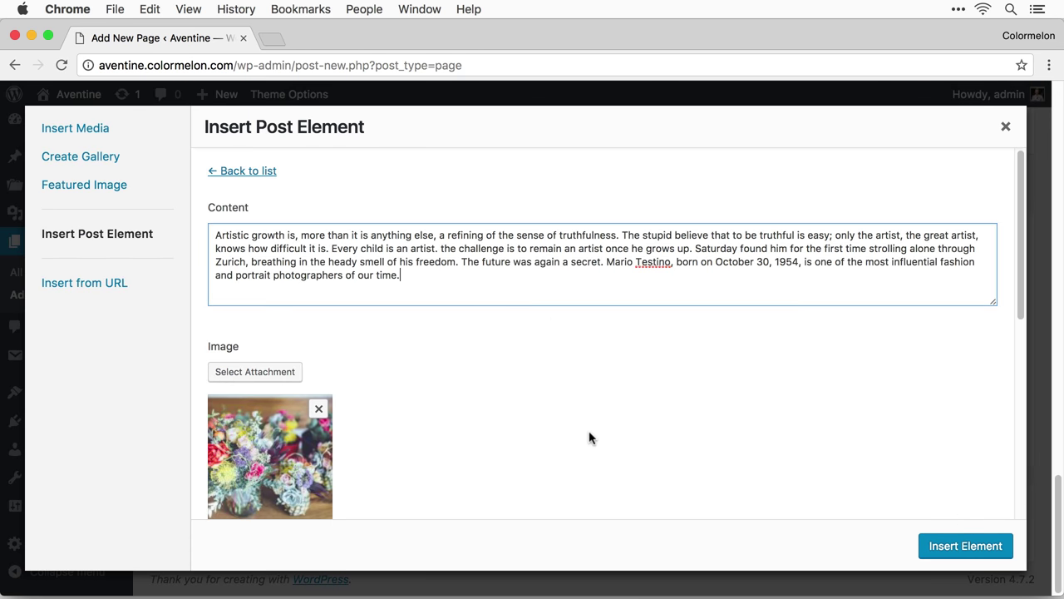
left_click(589, 438)
scroll(590, 416, "down", 8)
scroll(590, 403, "down", 2)
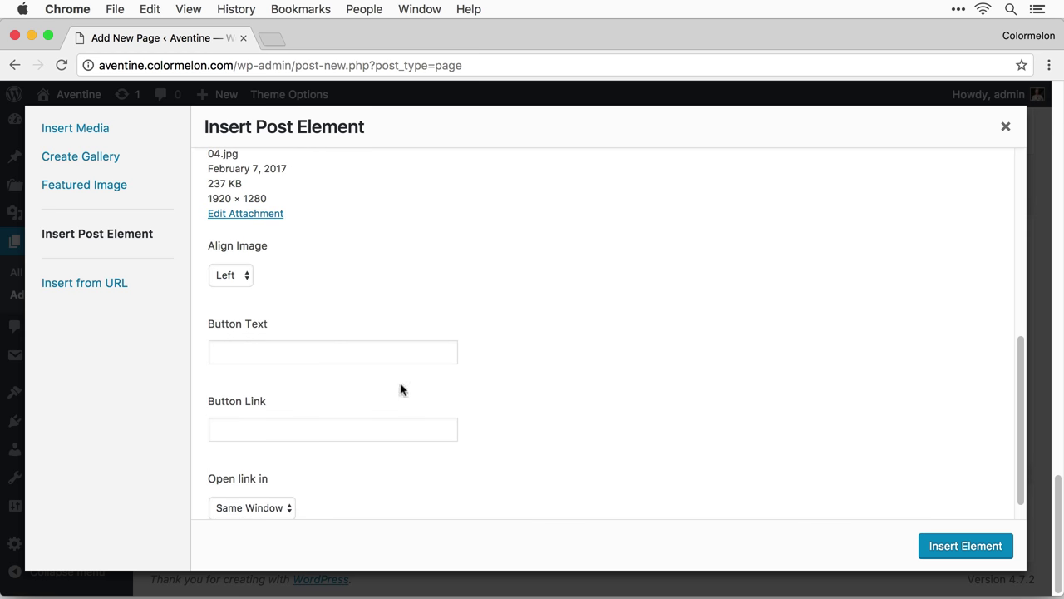
left_click(375, 352)
left_click(382, 344)
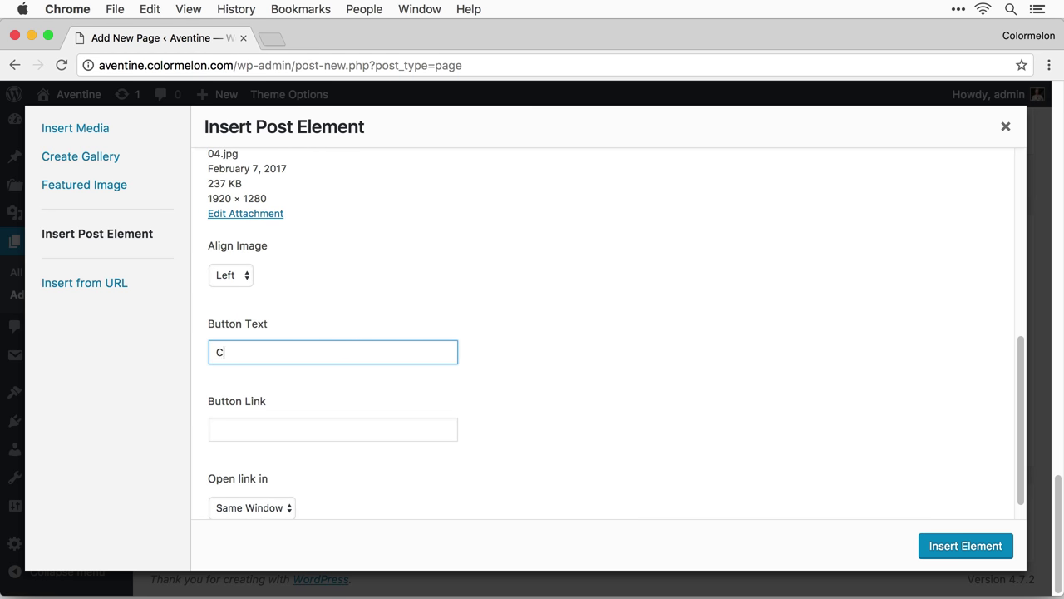
type("Contact Me")
left_click(629, 383)
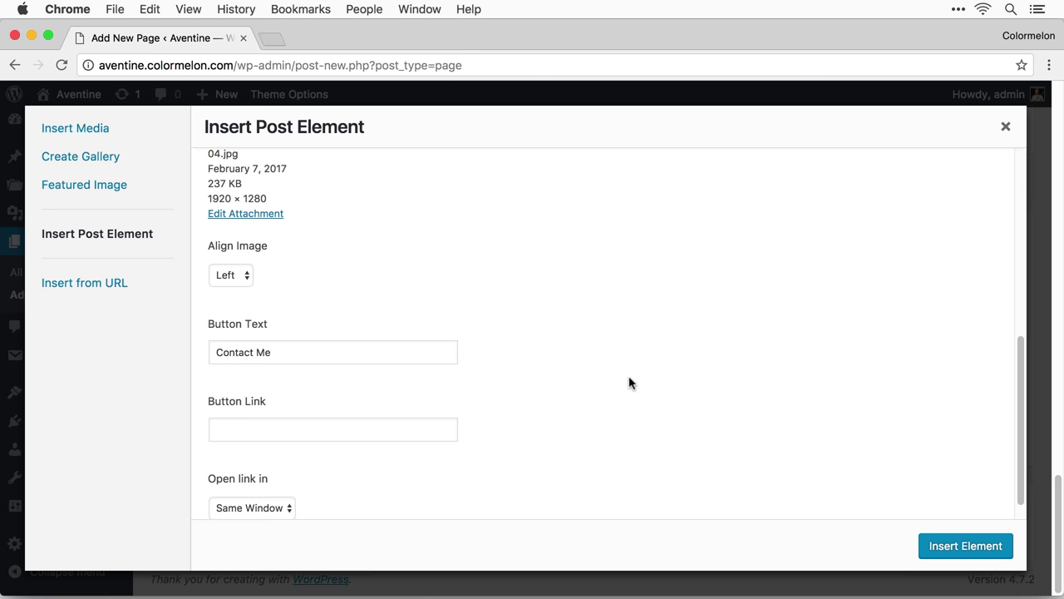
left_click(404, 430)
type("http://aventine.colormelon.com/contact-me/")
left_click(740, 457)
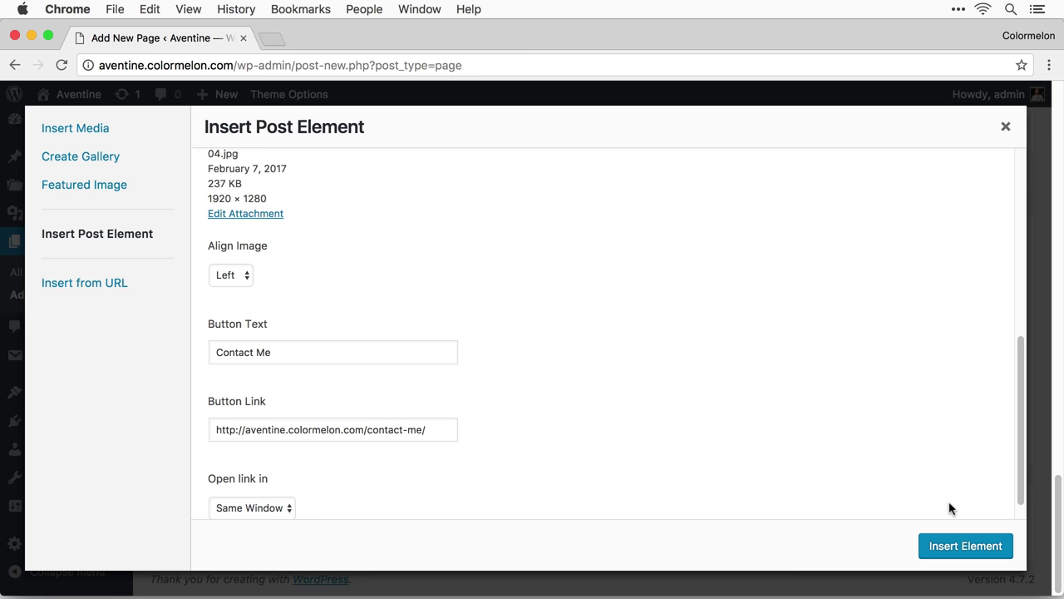
Step: Insert the third Services Block into the page and publish the Services page
left_click(968, 546)
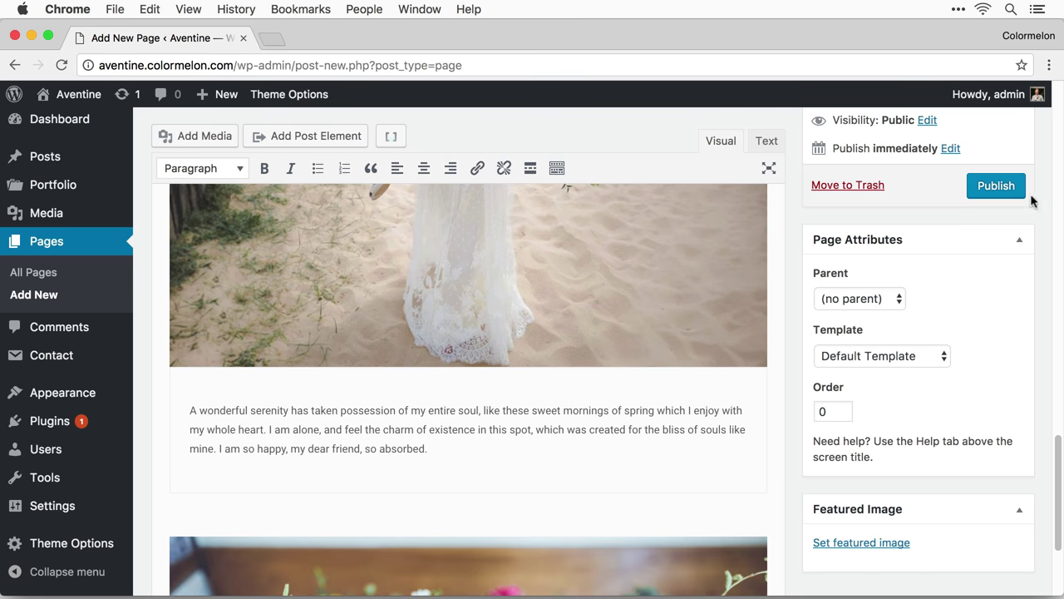
left_click(986, 188)
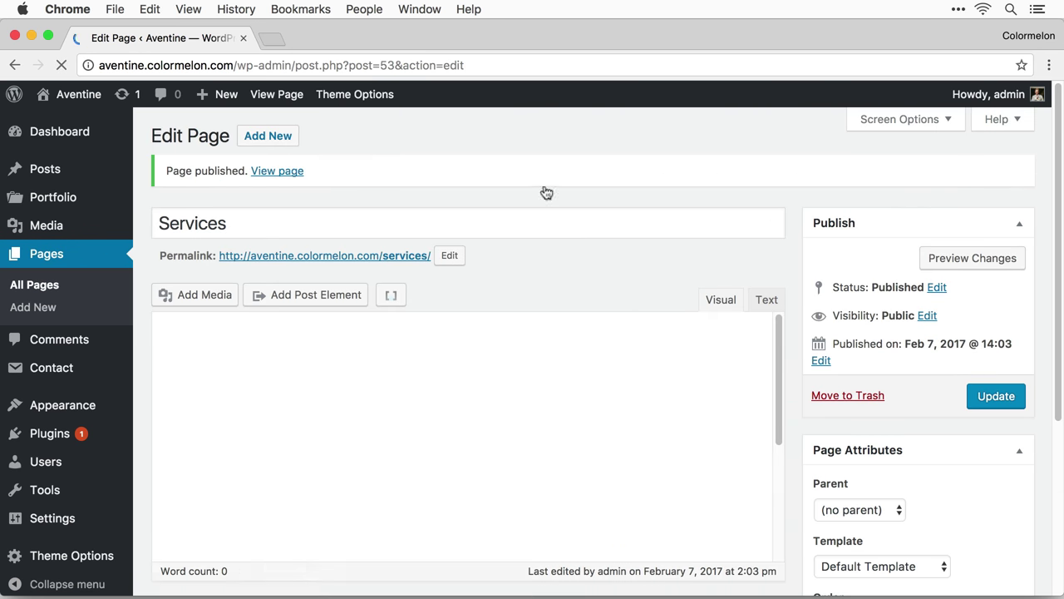
Step: View the published Services page in a new browser tab and examine the layout of its blocks
right_click(397, 259)
left_click(449, 263)
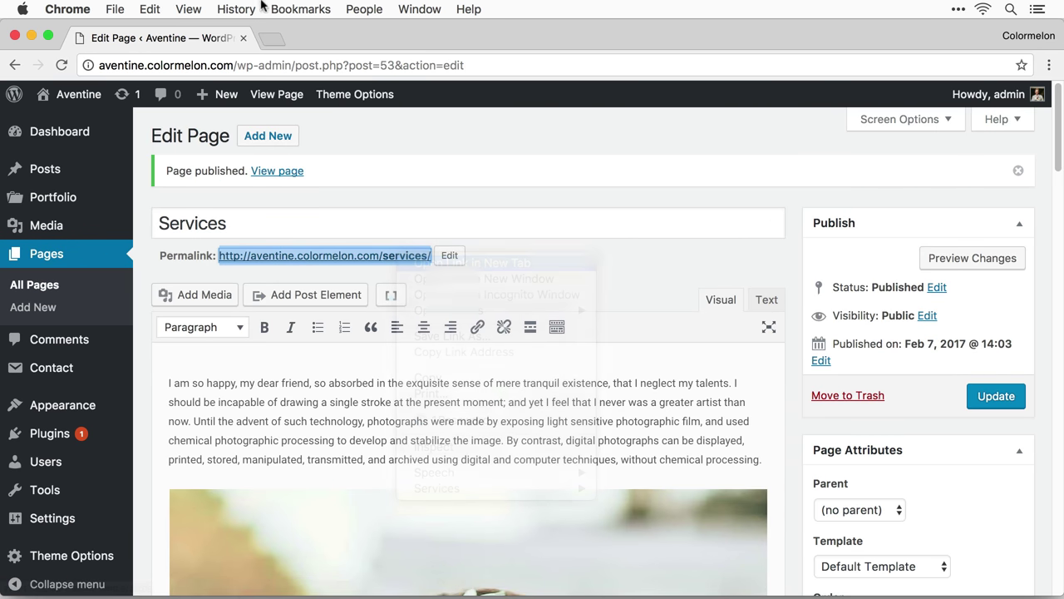
key("ctrl+Tab")
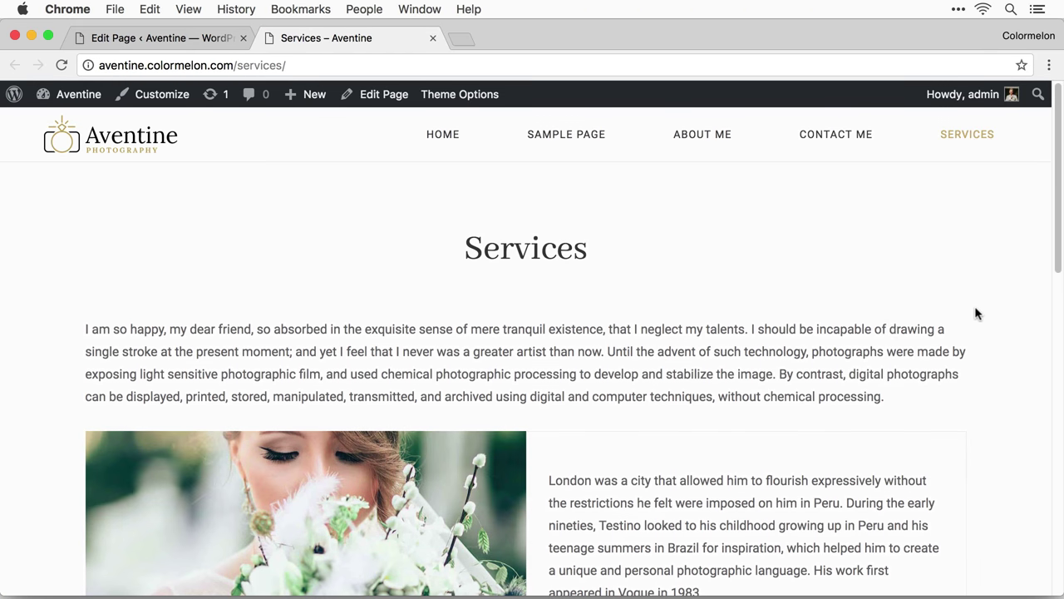
scroll(946, 329, "down", 5)
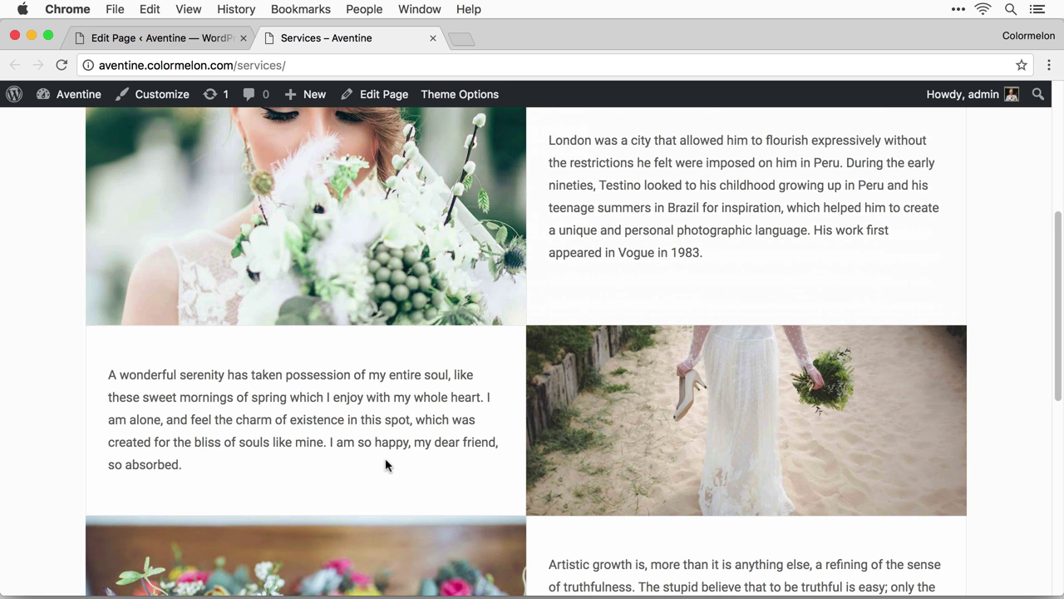
Step: Give the second Services Block, with the bride on the sand, a button labelled "My Portfolio" that links to "#"
left_click(183, 38)
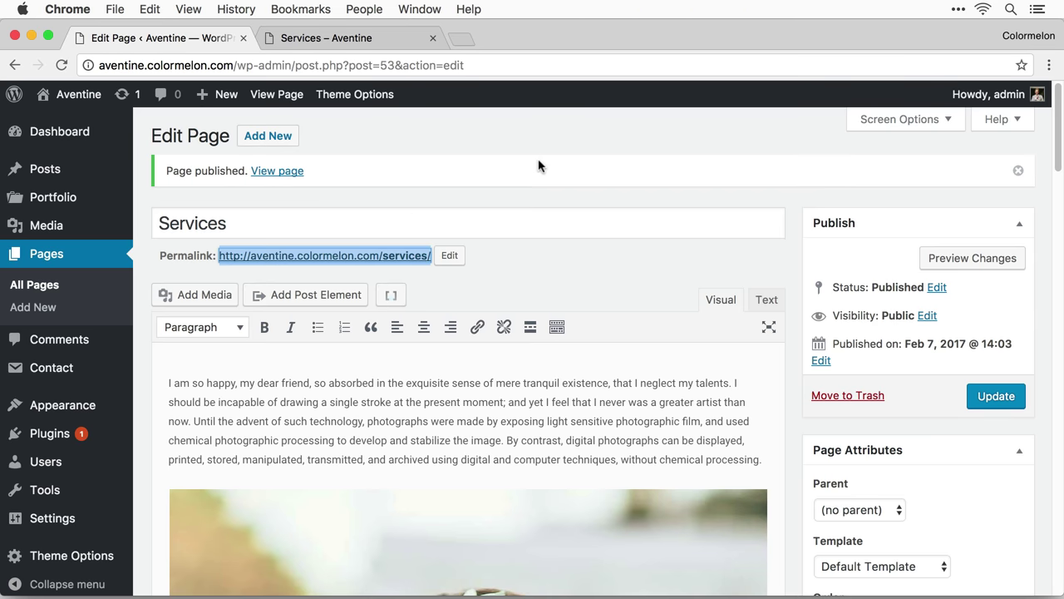
scroll(696, 384, "down", 15)
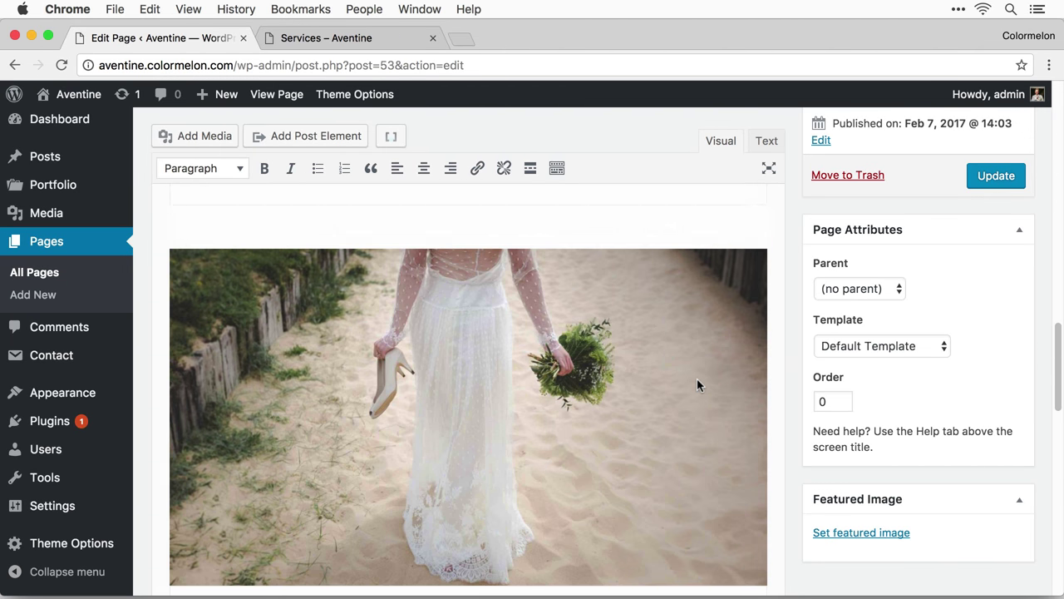
scroll(697, 384, "down", 1)
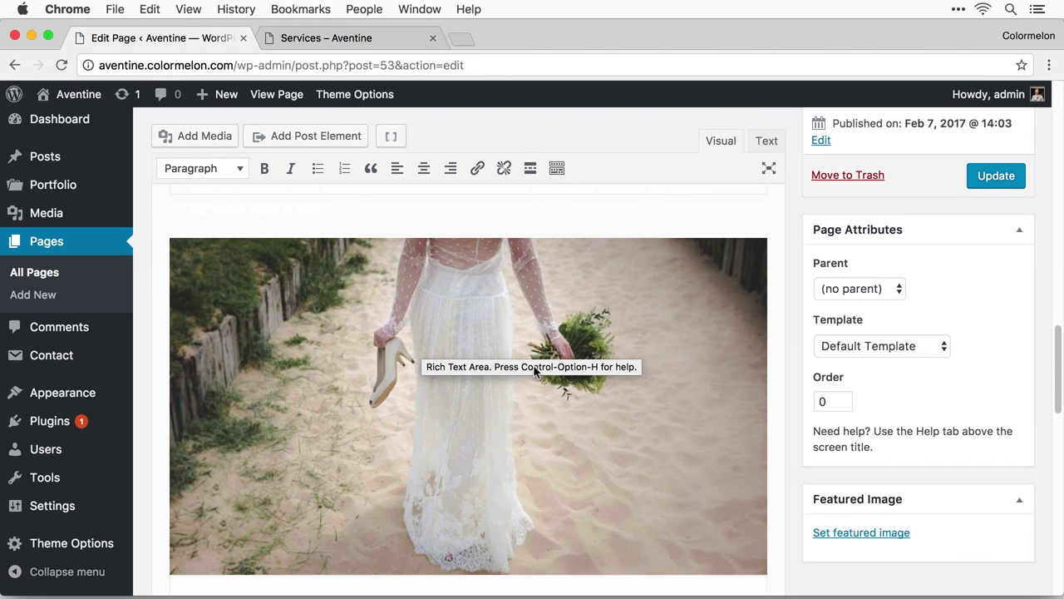
left_click(522, 337)
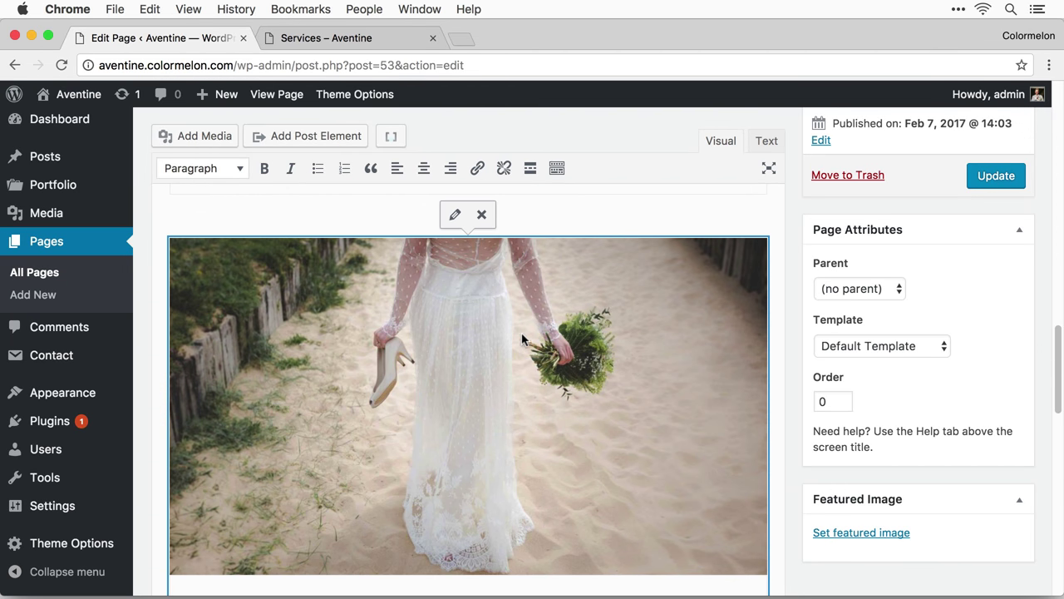
left_click(455, 216)
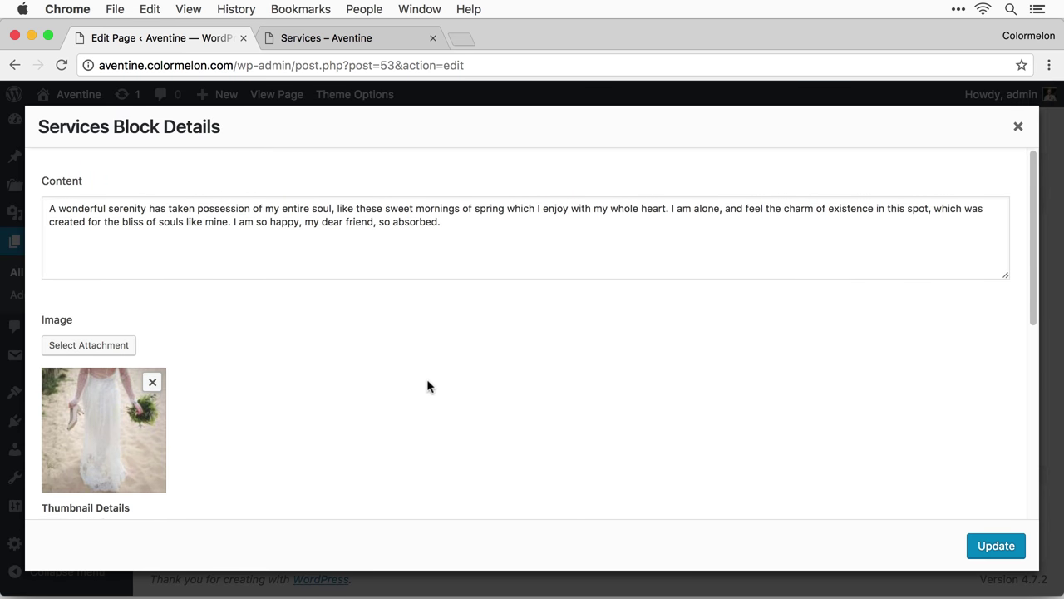
scroll(428, 381, "down", 5)
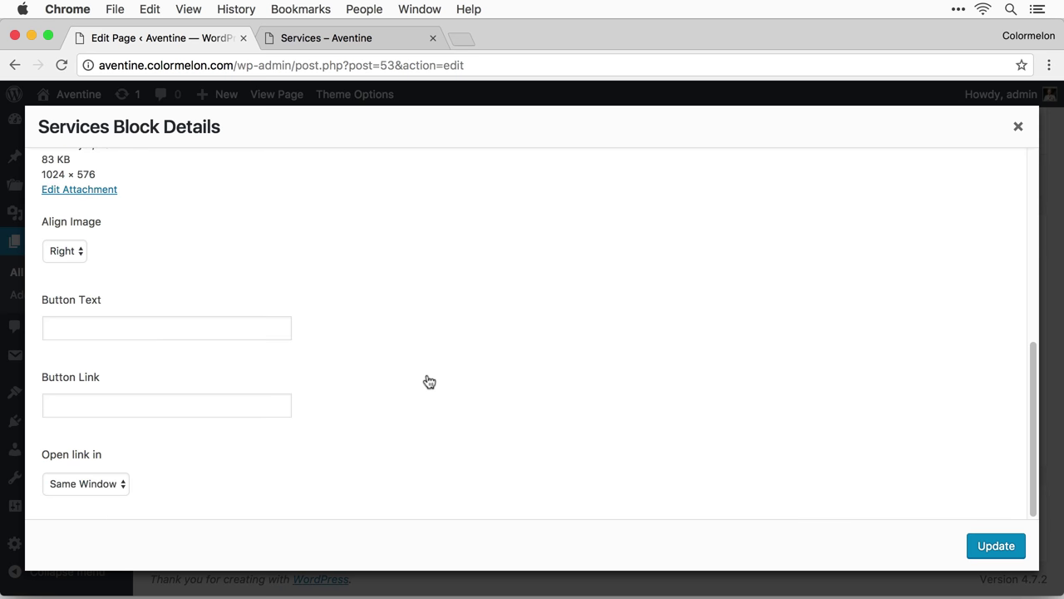
left_click(74, 326)
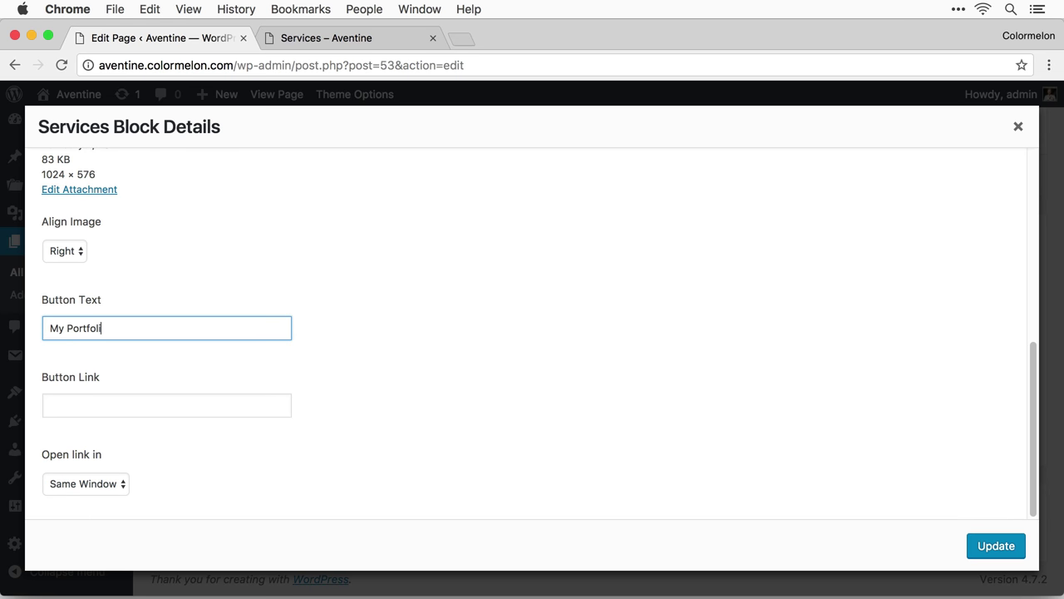
left_click(167, 405)
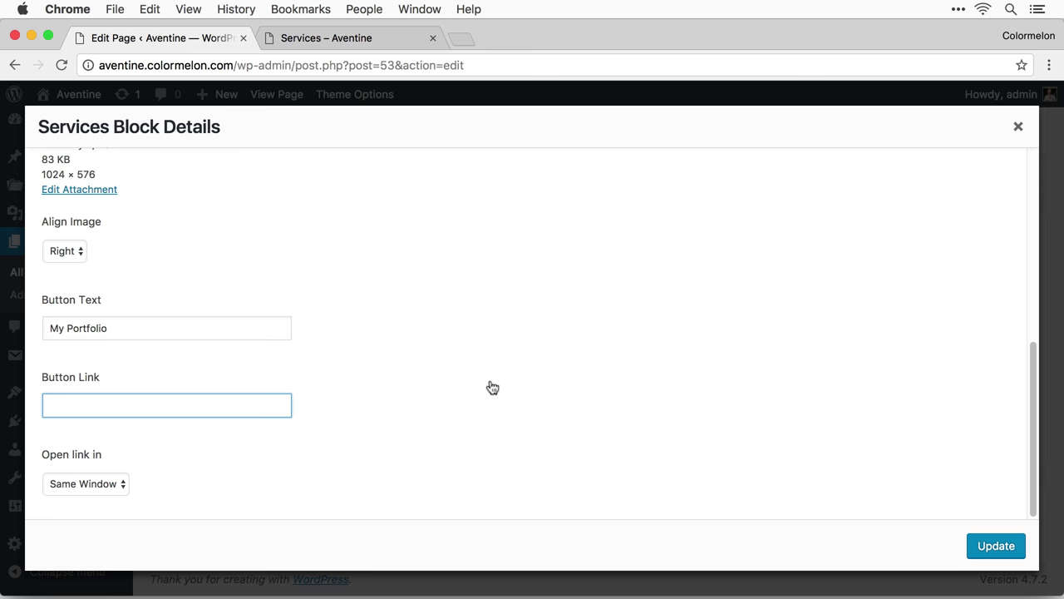
type("#")
left_click(996, 546)
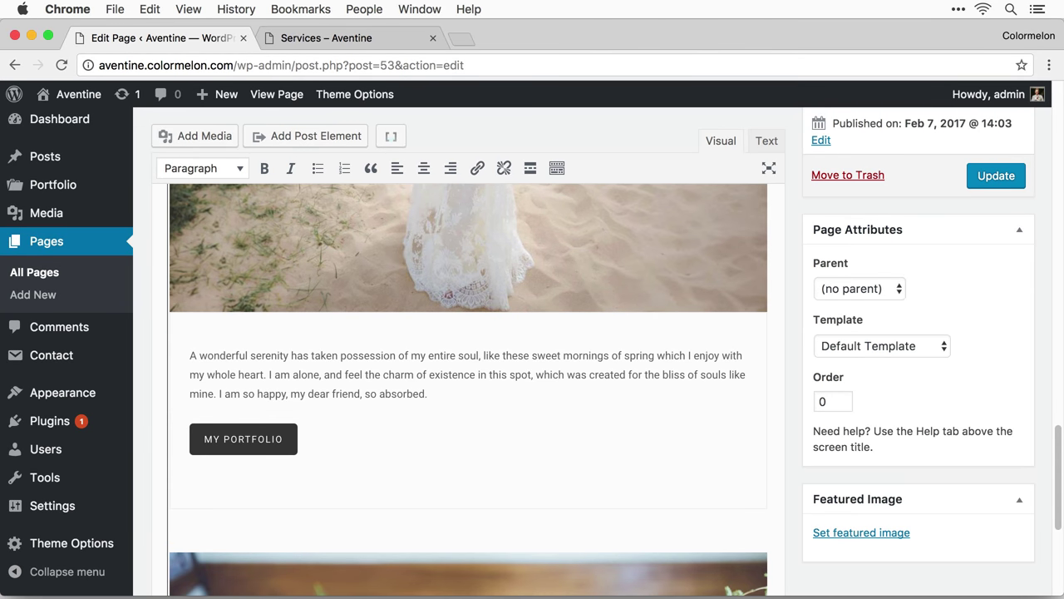
Step: Save the Services page changes and check the second block's button on the reloaded live page, closing that page when done
left_click(986, 178)
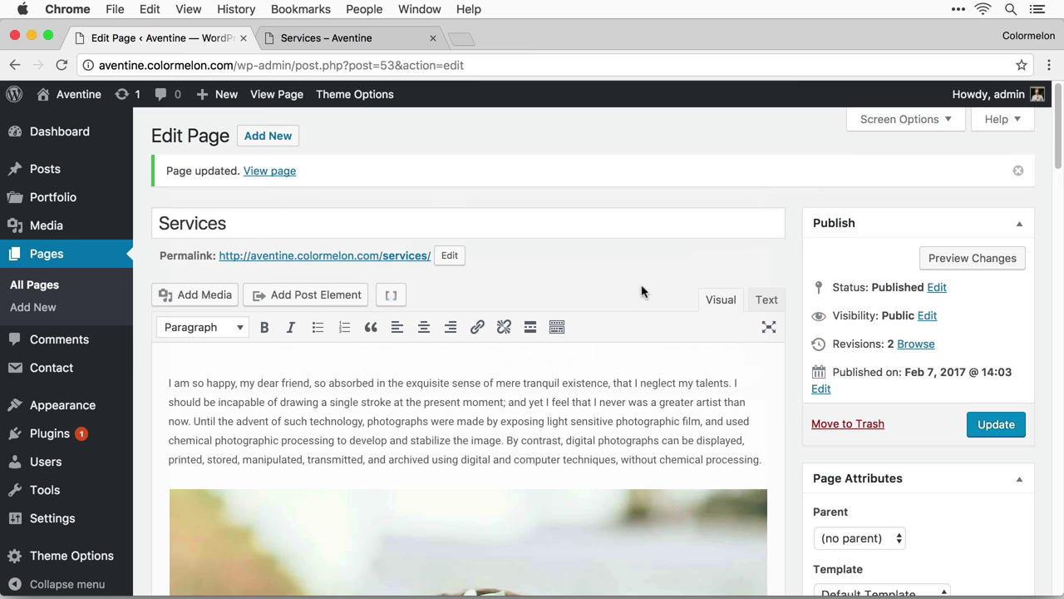
left_click(302, 39)
left_click(61, 65)
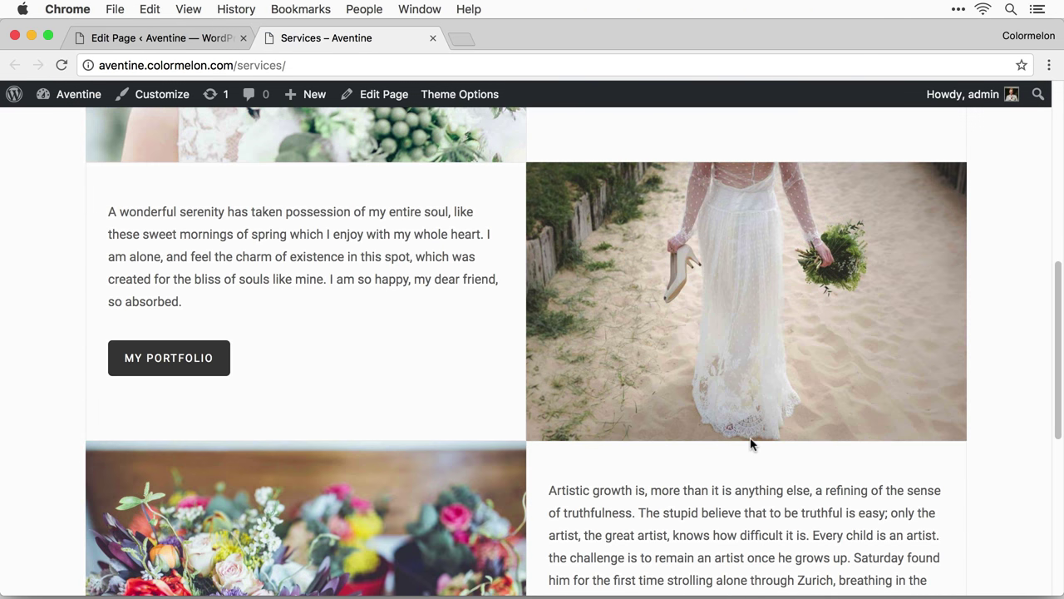
scroll(400, 350, "up", 2)
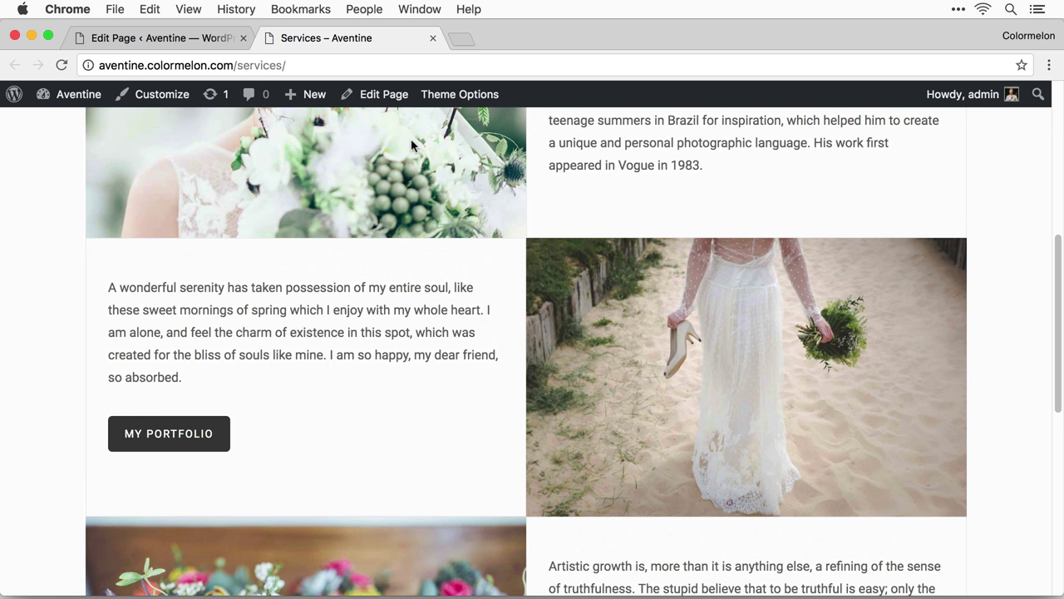
left_click(432, 37)
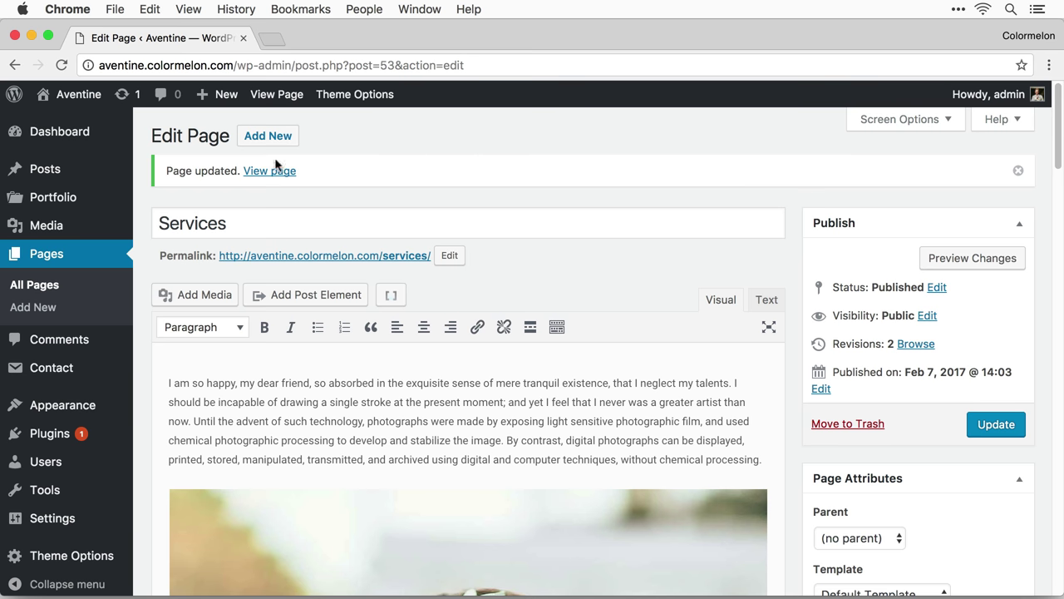
Step: Start a new portfolio entry titled "People"
mouse_move(96, 200)
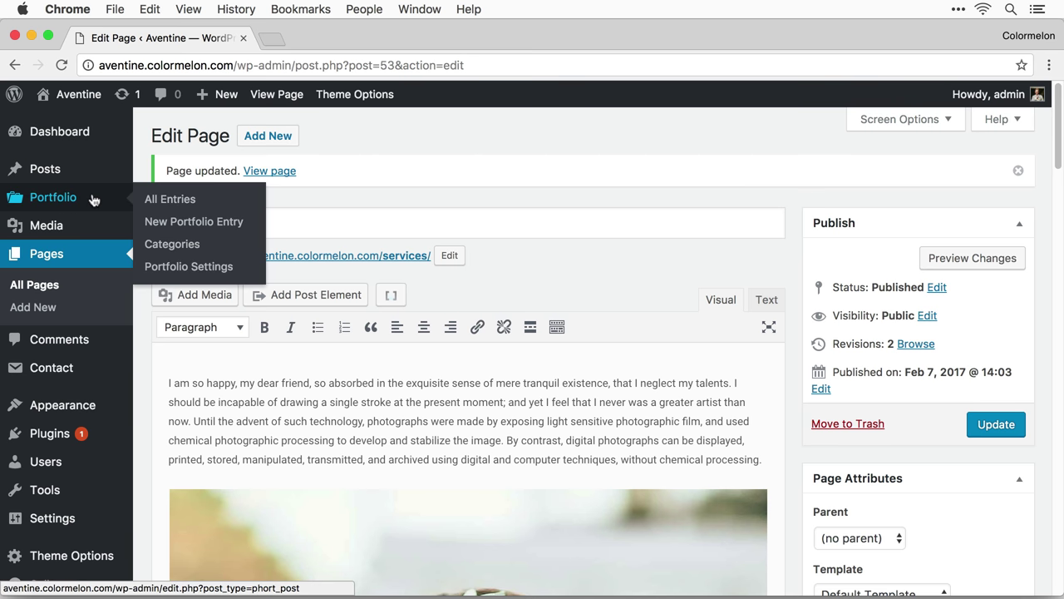
left_click(237, 223)
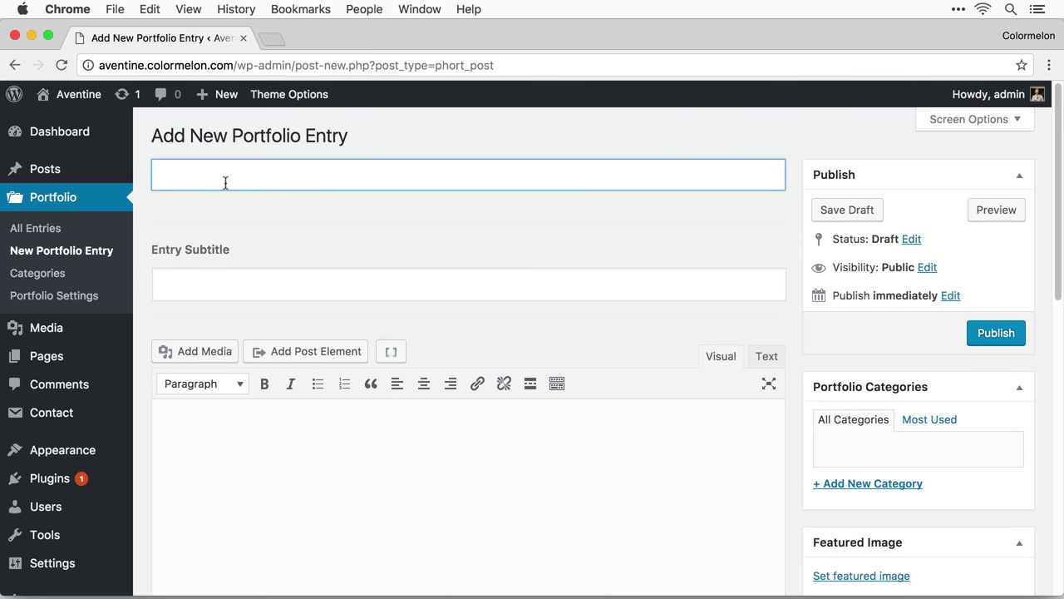
type("People")
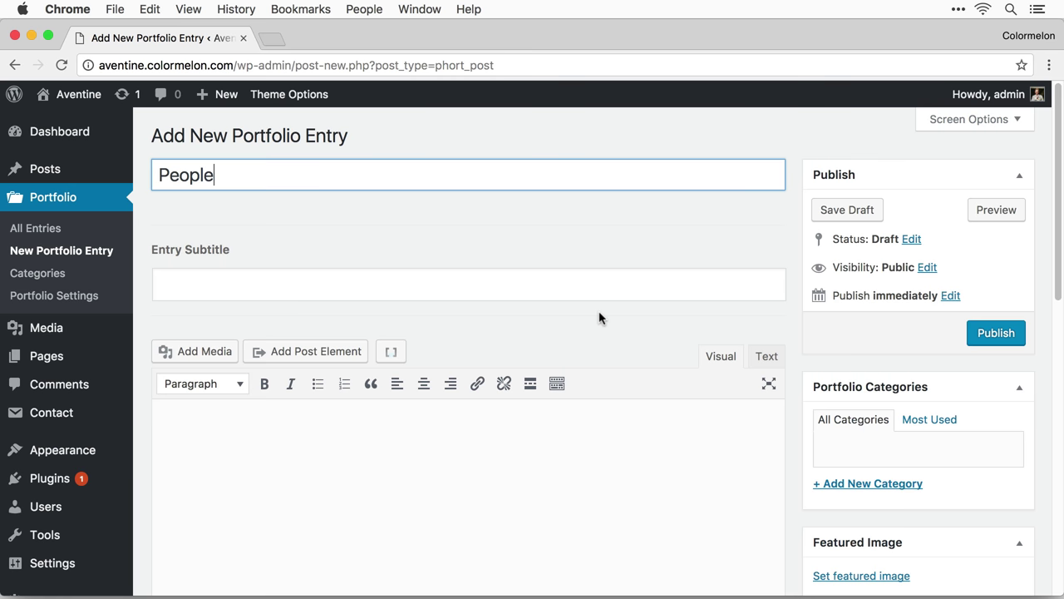
Step: Upload five photos of people and add them to the entry's Photography Portfolio images
scroll(499, 299, "down", 5)
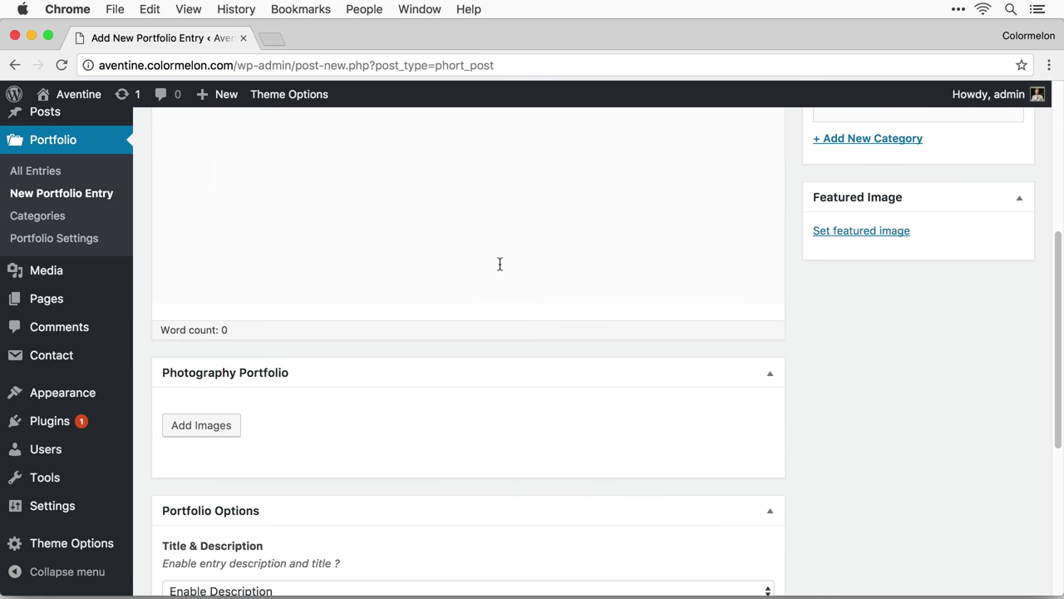
scroll(582, 263, "up", 1)
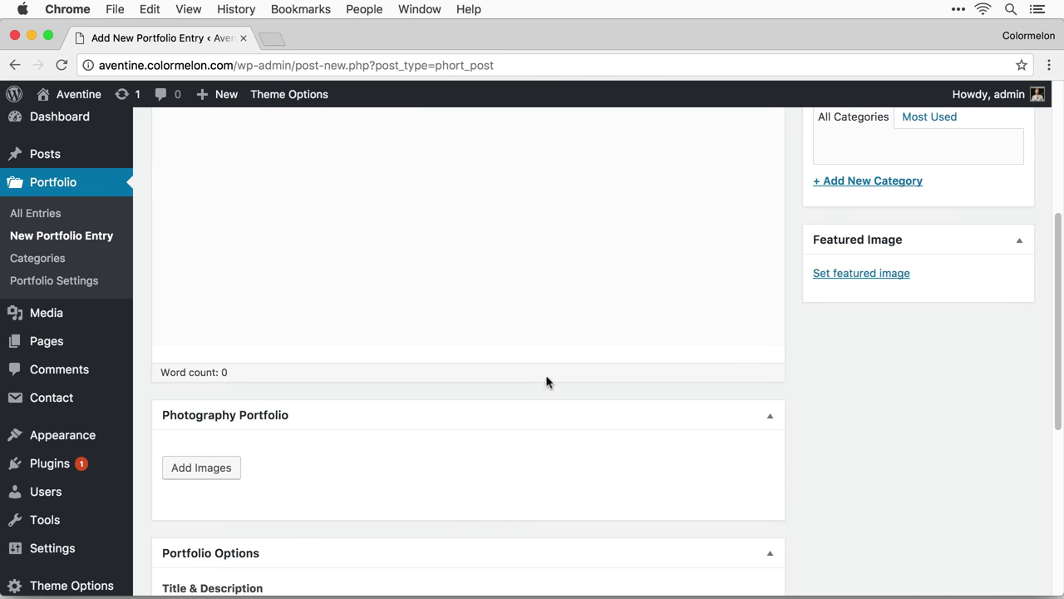
left_click(197, 471)
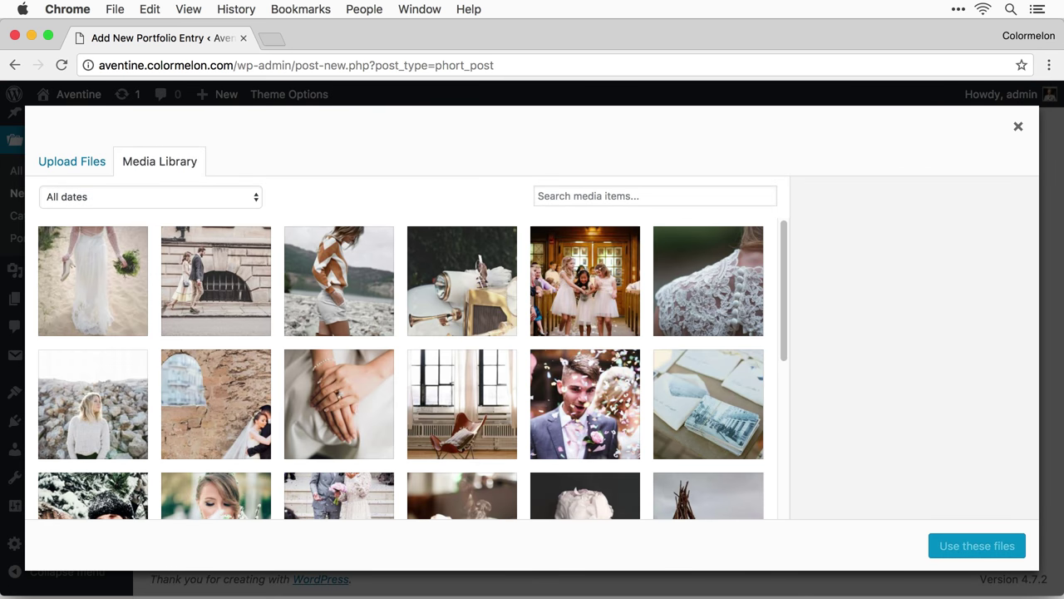
left_click_drag(1063, 366, 457, 338)
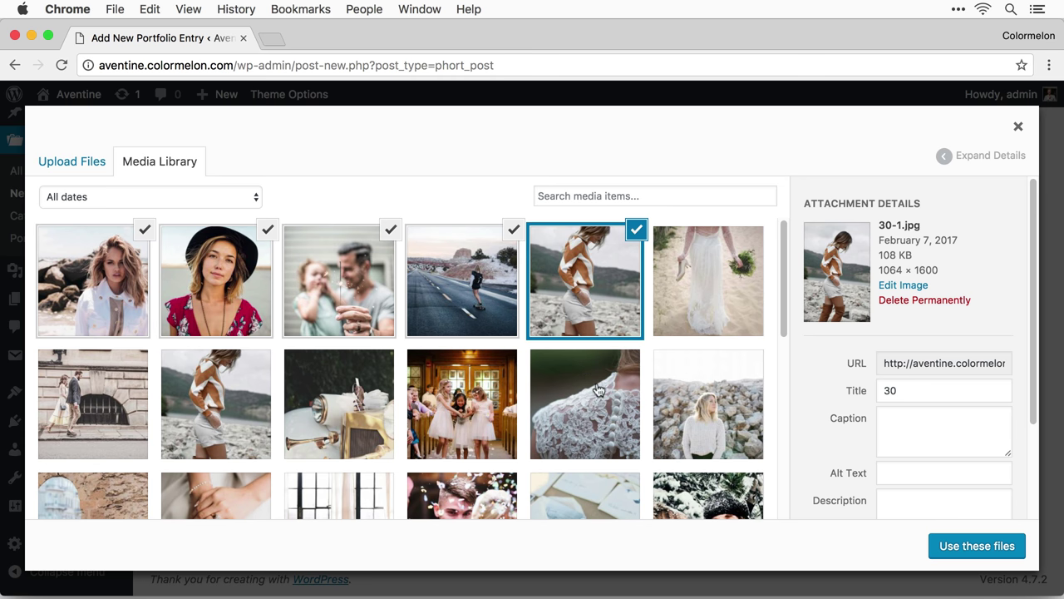
left_click(968, 549)
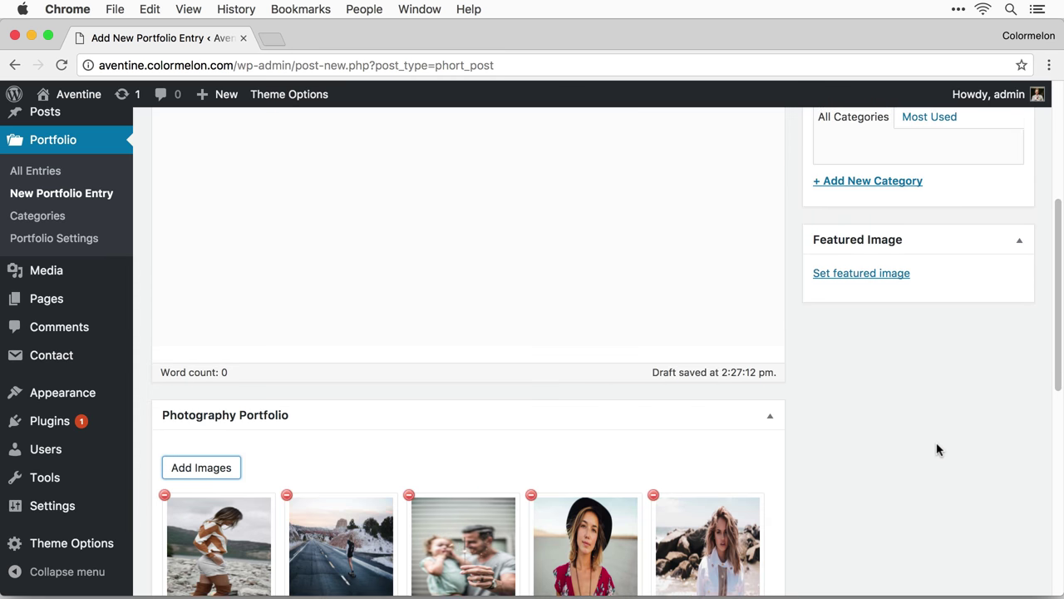
Step: Use the photo of the man with the little girl as the entry's featured image and publish the entry
scroll(937, 449, "up", 5)
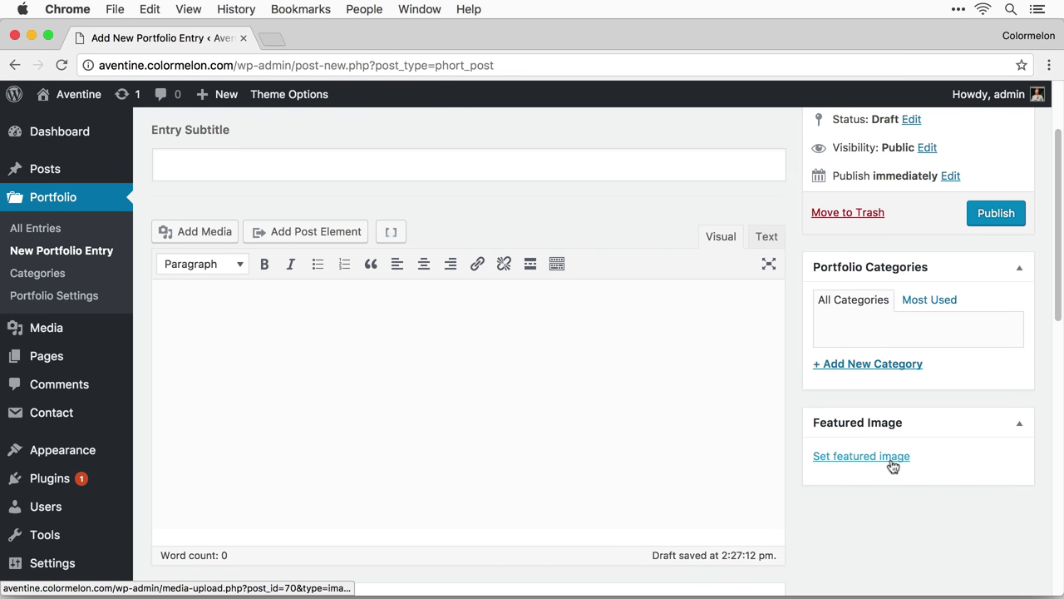
left_click(884, 460)
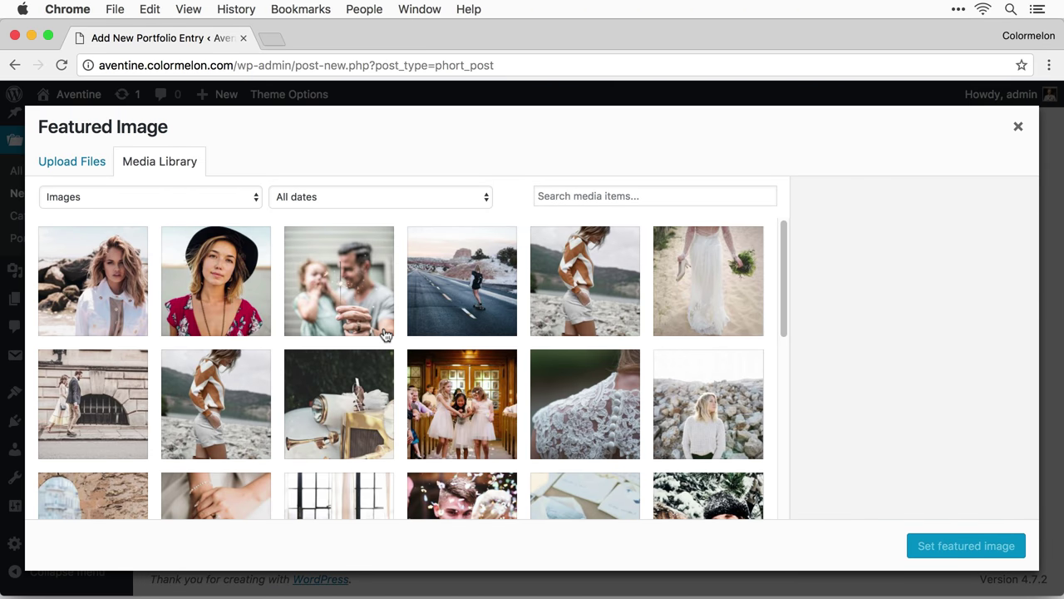
left_click(349, 291)
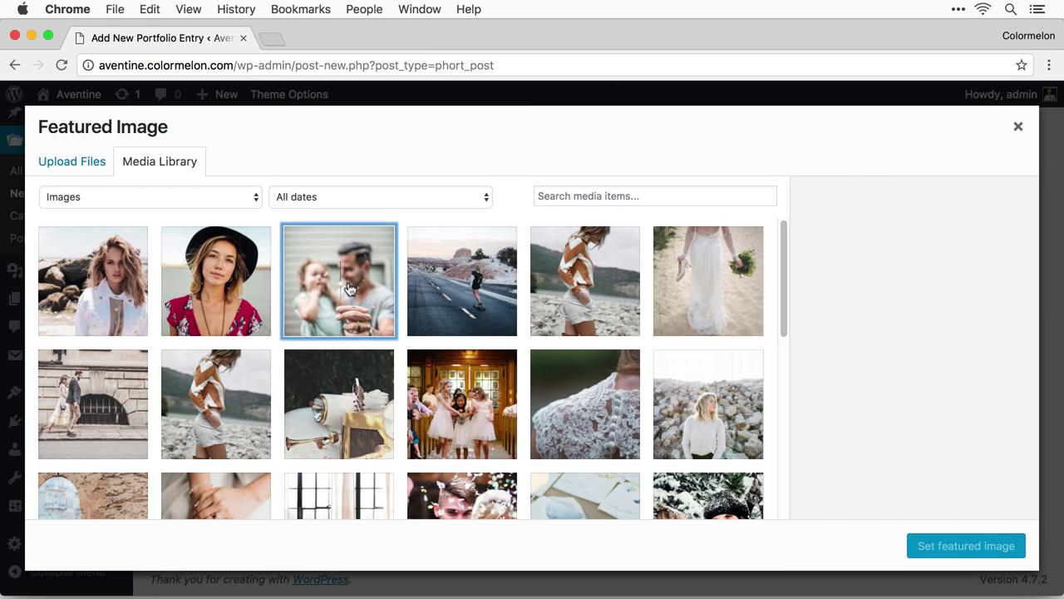
left_click(987, 546)
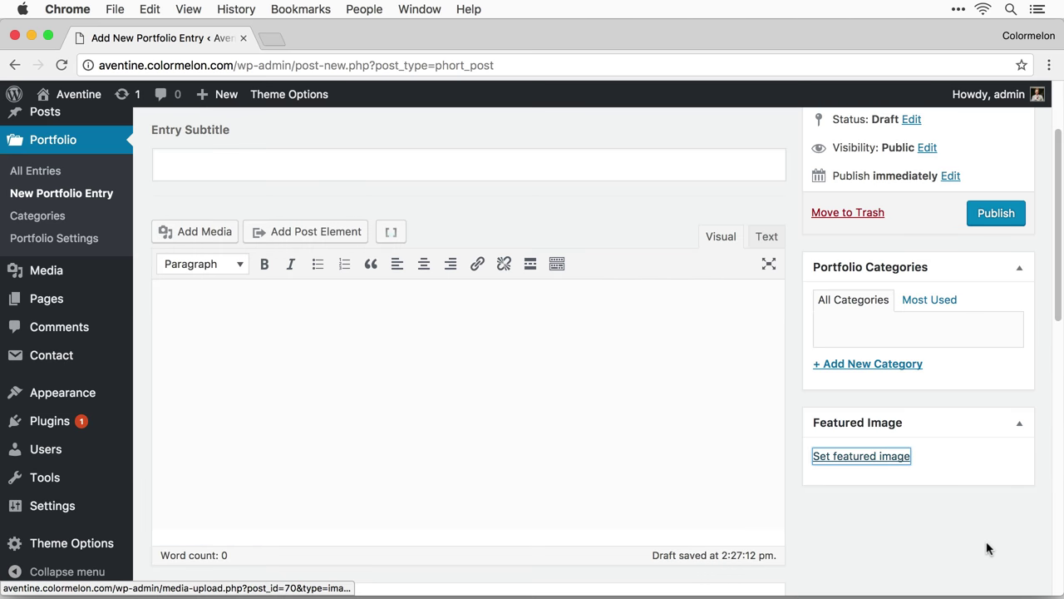
scroll(1001, 486, "up", 3)
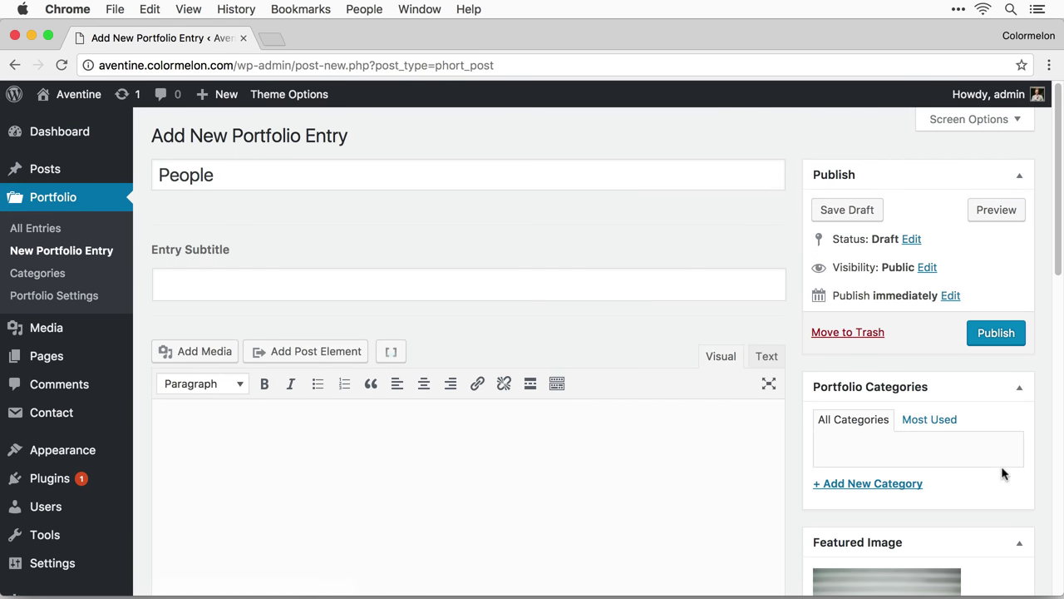
left_click(996, 334)
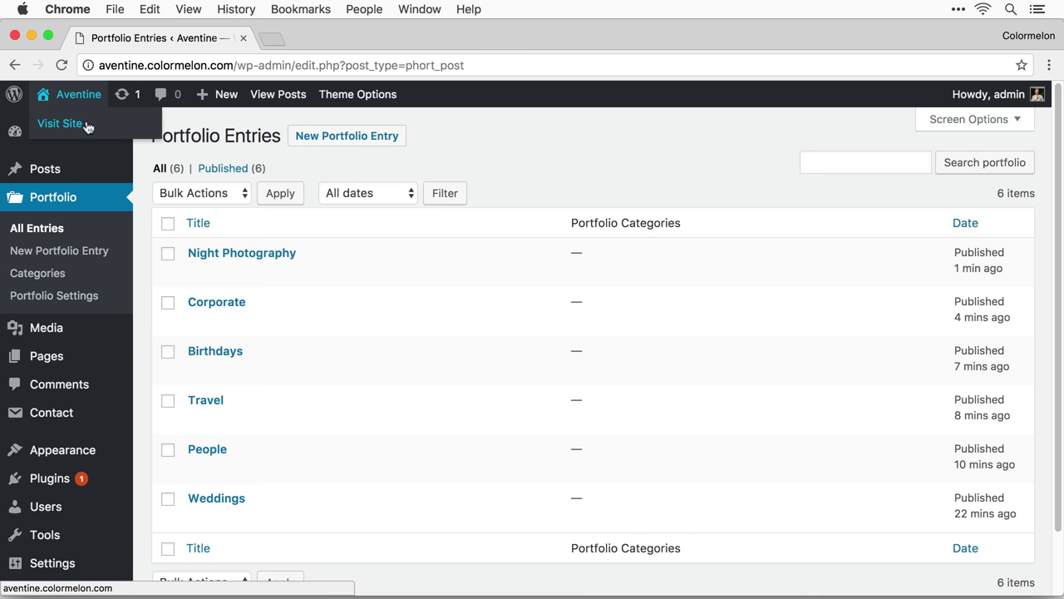
Step: Open the live site in a new browser tab and view its portfolio page at aventine.colormelon.com/portfolio
left_click(86, 125, "super")
left_click(324, 38)
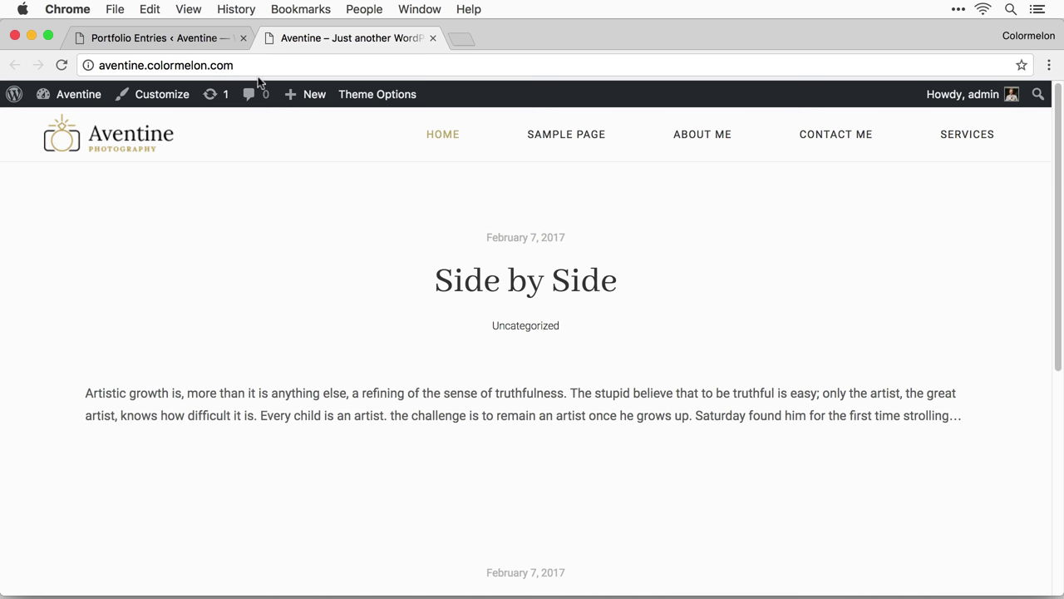
left_click(289, 67)
type("/portfolio")
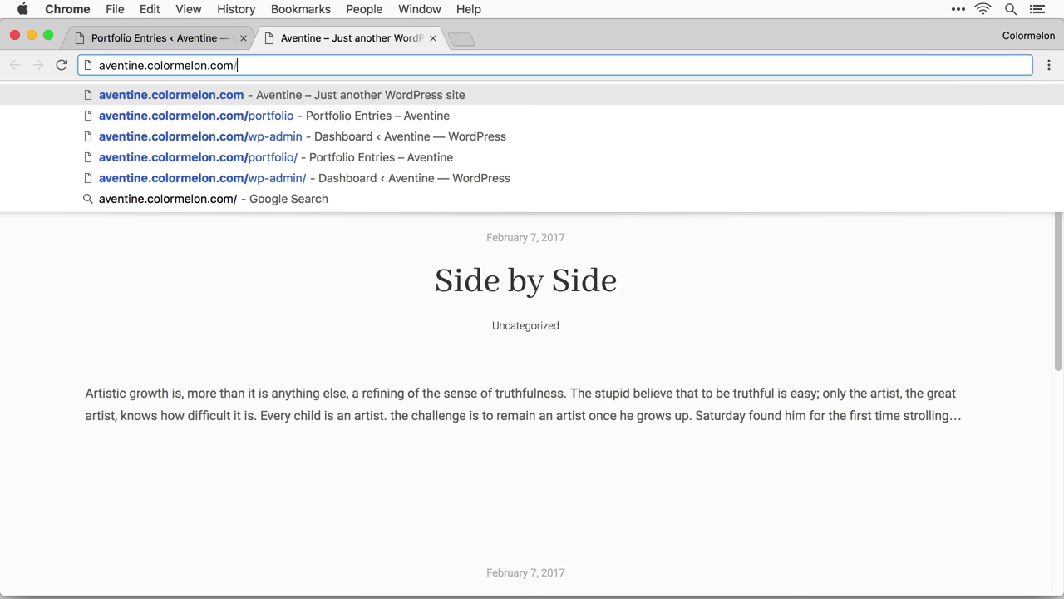
key("Return")
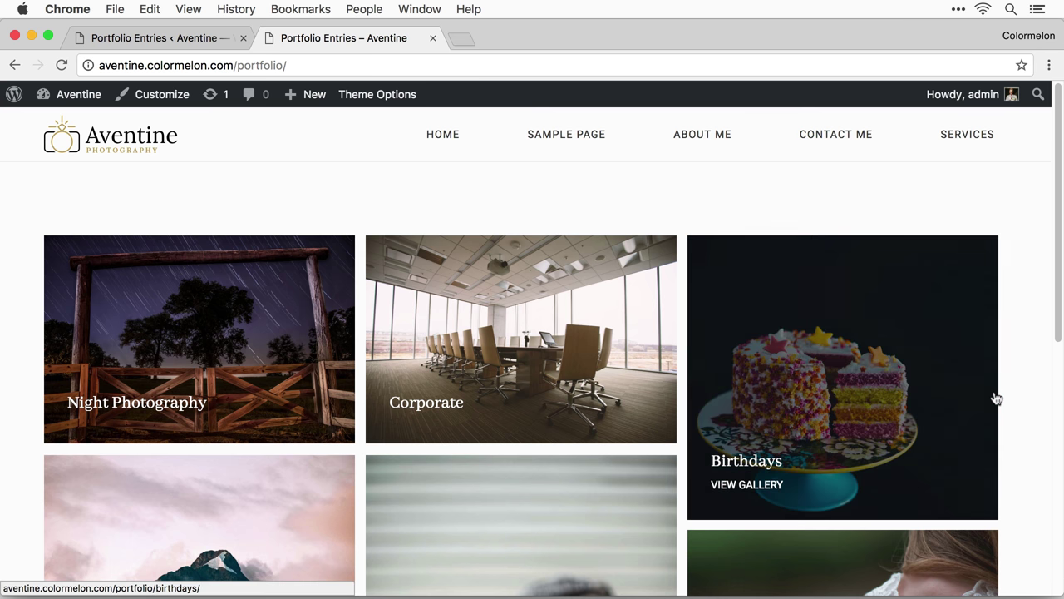
Step: Close the live portfolio page's browser tab and publish a new blank page titled "Portfolio"
key("super+alt+Left")
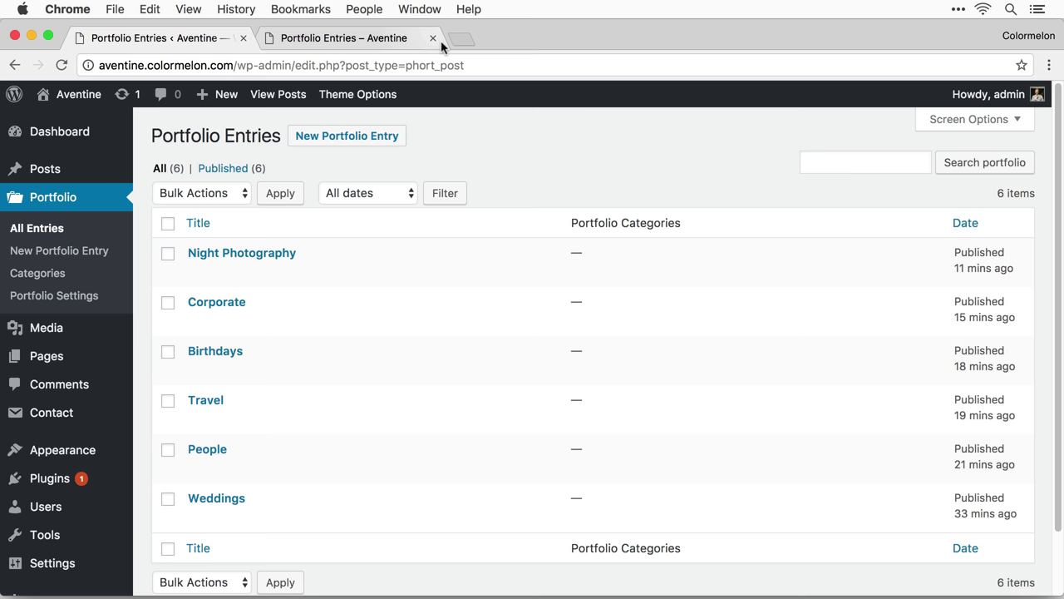
left_click(432, 39)
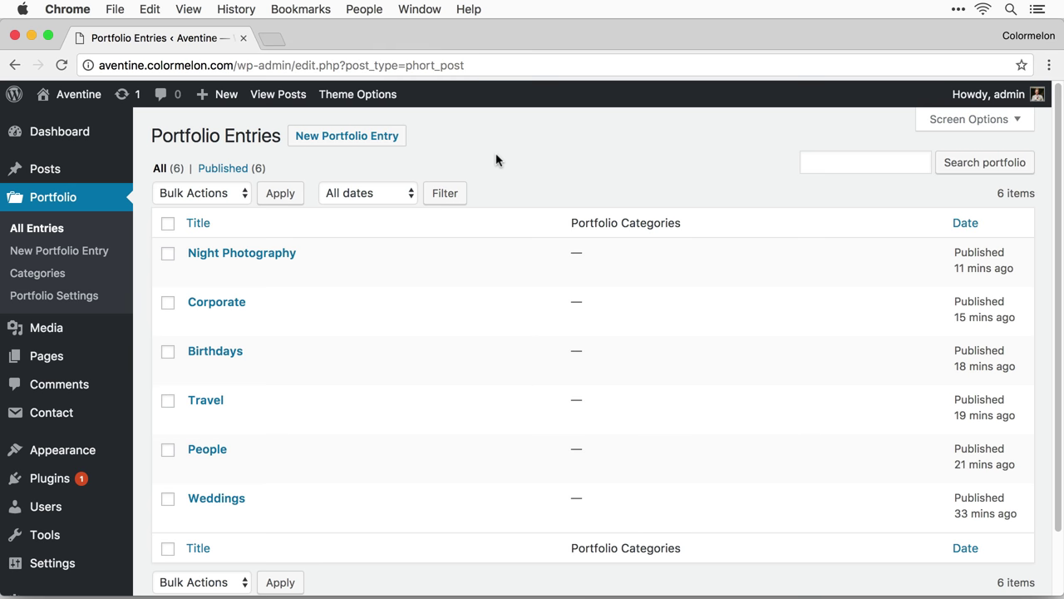
mouse_move(106, 358)
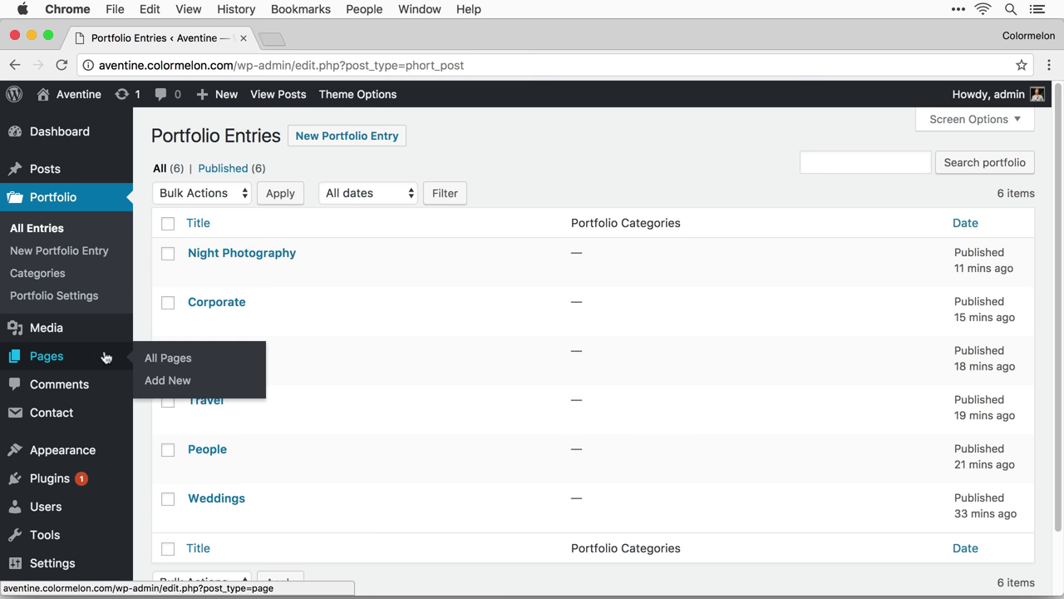
left_click(173, 379)
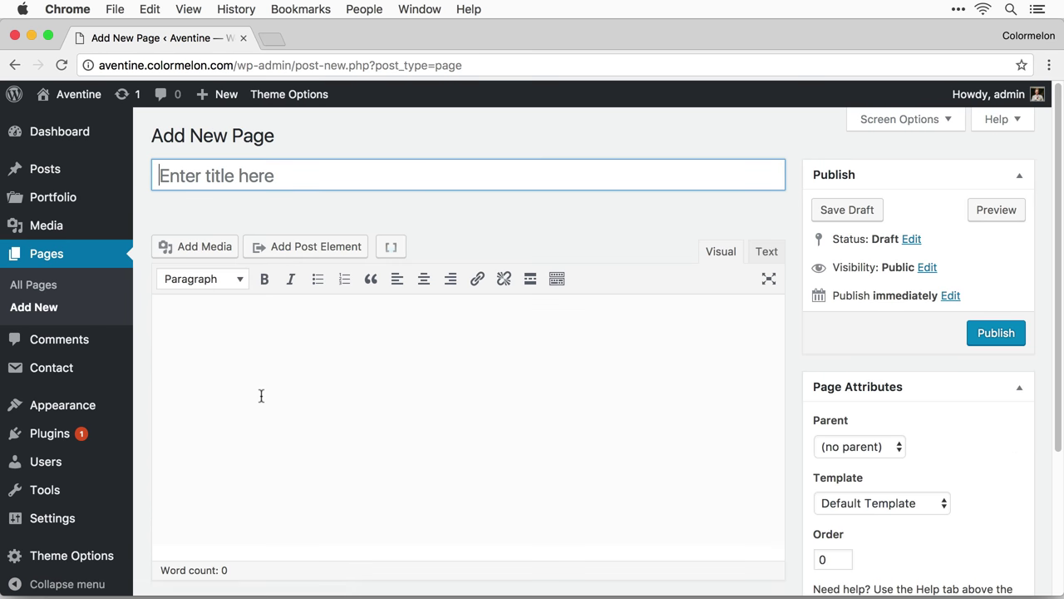
type("Portfolio")
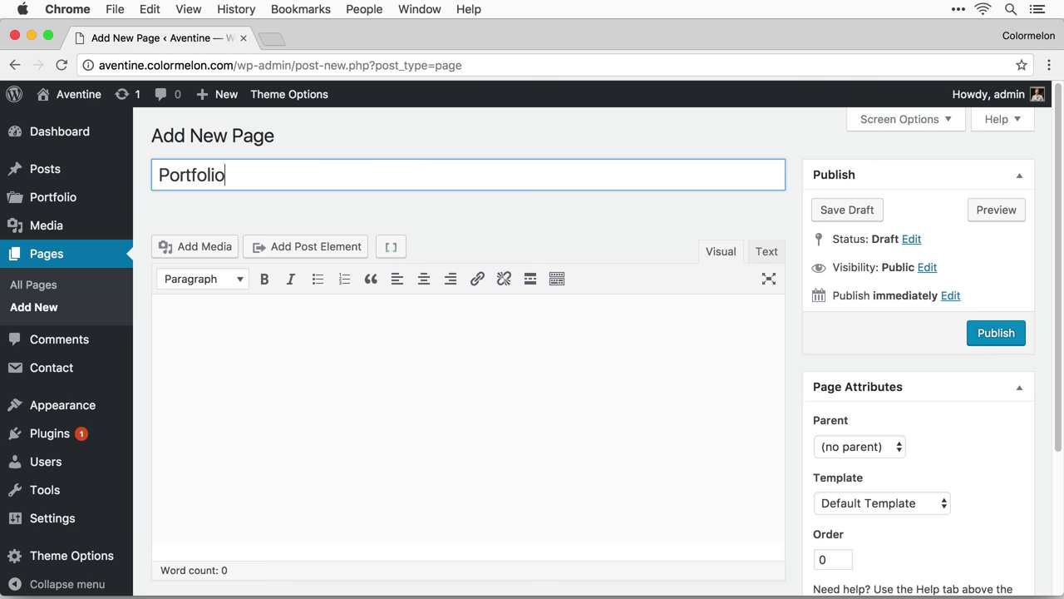
left_click(998, 333)
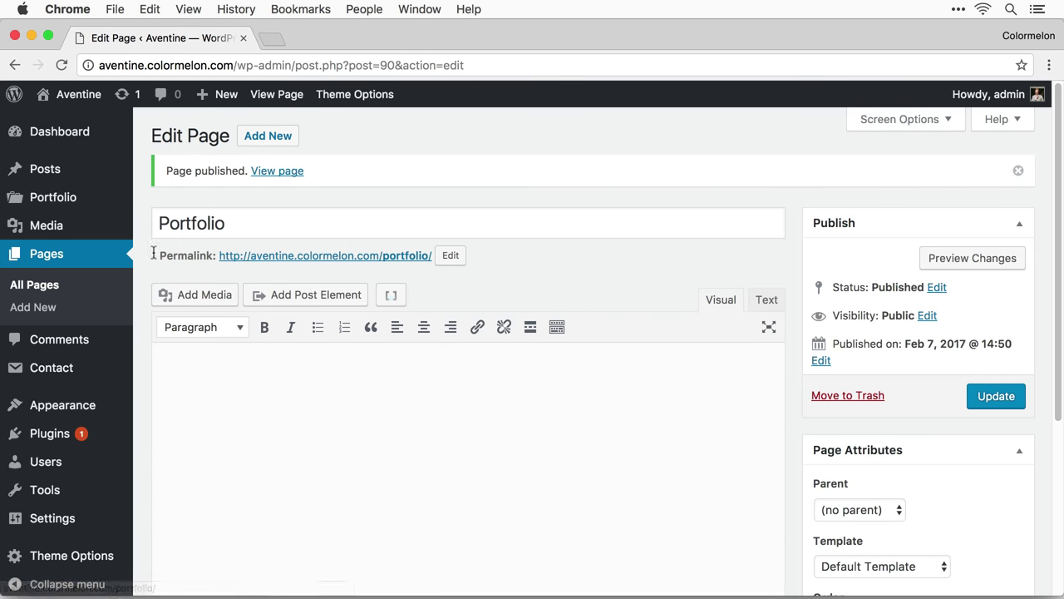
Step: Create another blank page titled "Blog" and publish it
left_click(33, 308)
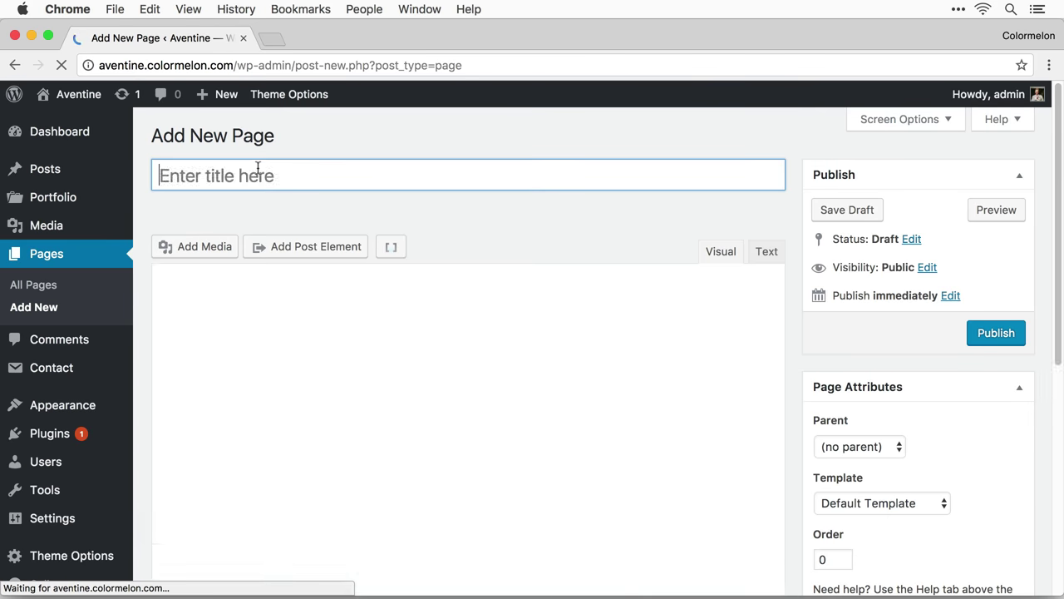
type("Blog")
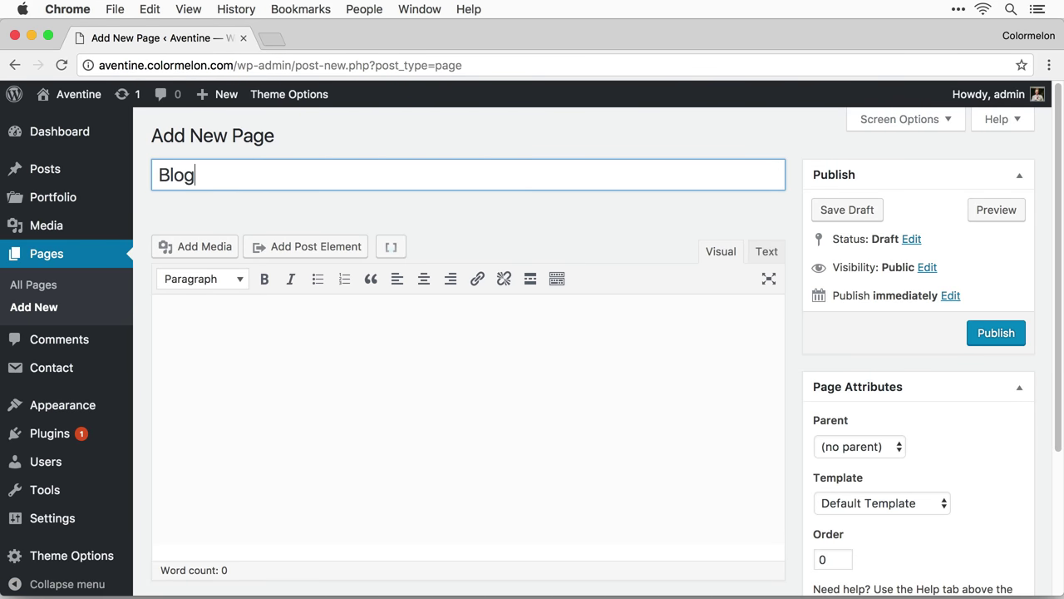
left_click(1010, 336)
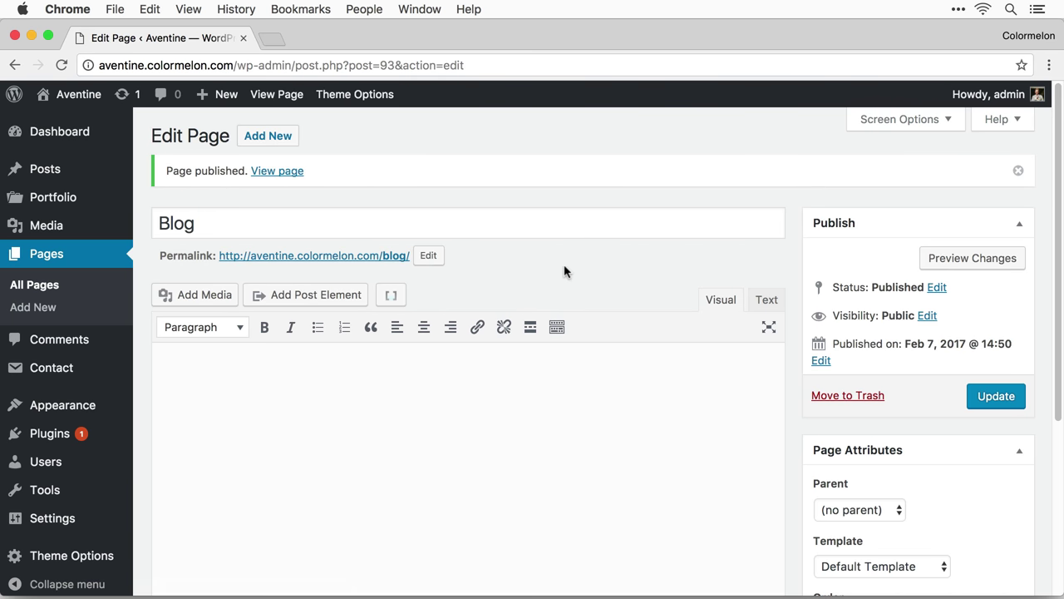
Step: In the Reading Settings, display a static front page with Portfolio as front page and Blog as posts page, and save
mouse_move(81, 522)
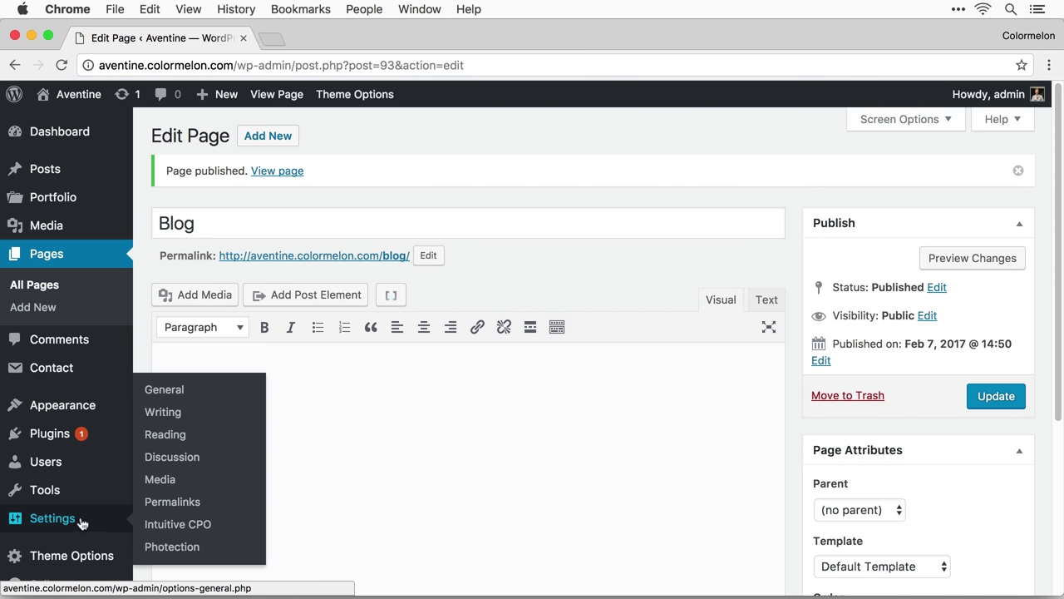
left_click(209, 434)
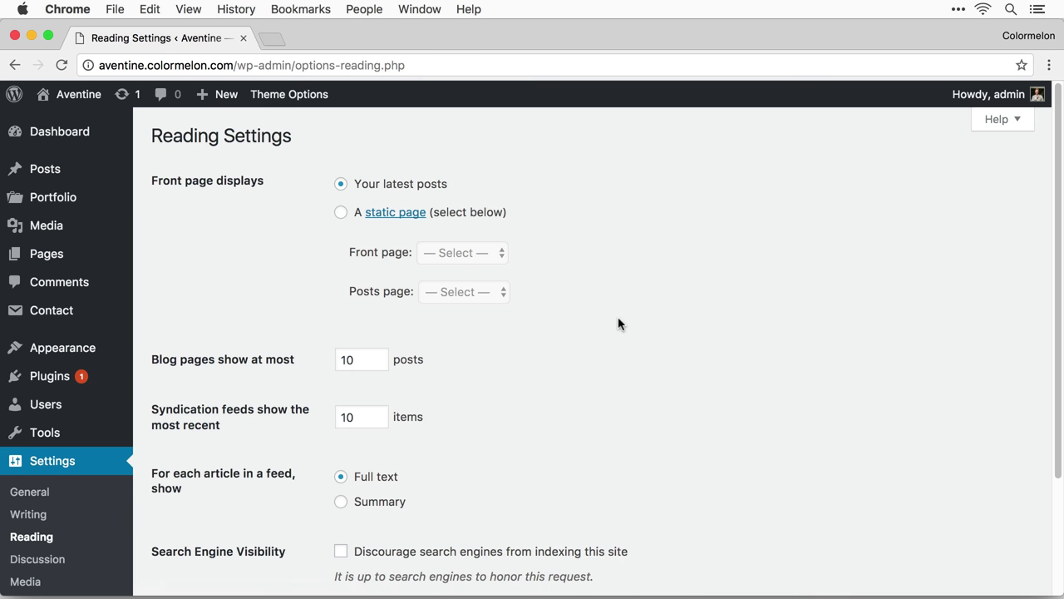
left_click(340, 213)
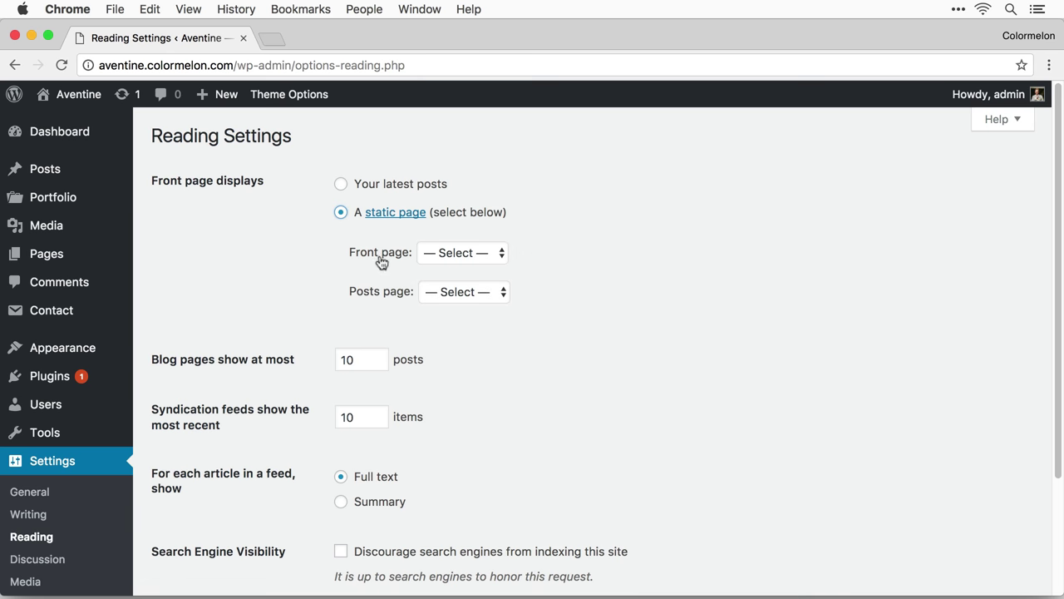
left_click(470, 254)
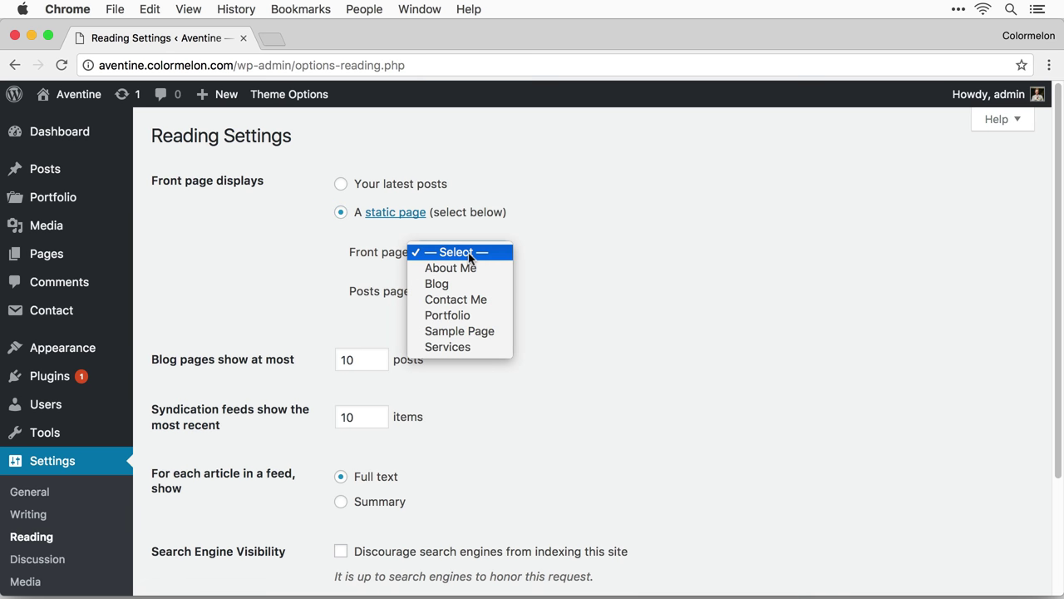
left_click(477, 317)
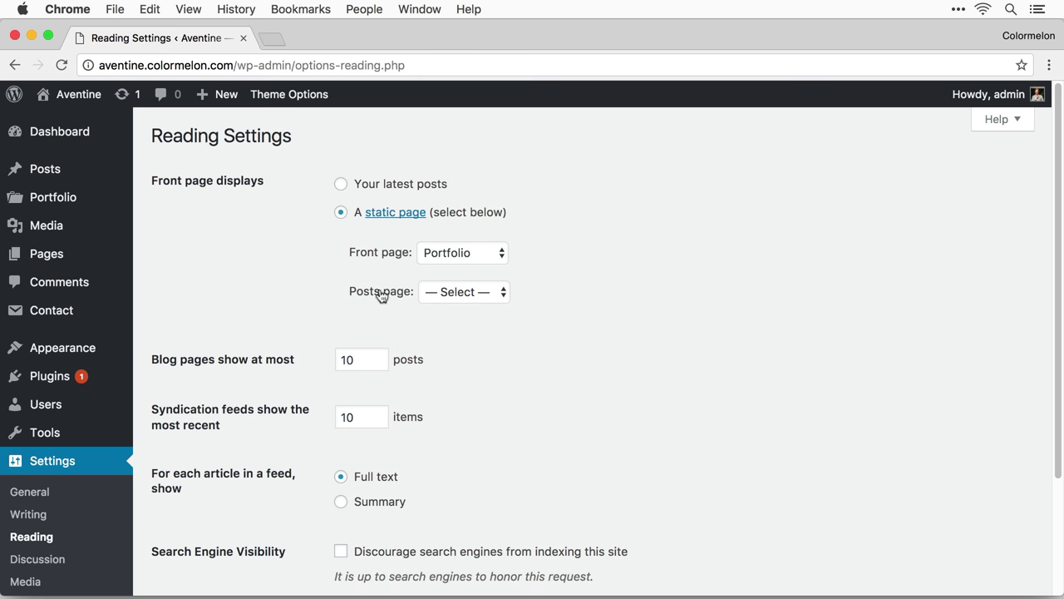
left_click(473, 296)
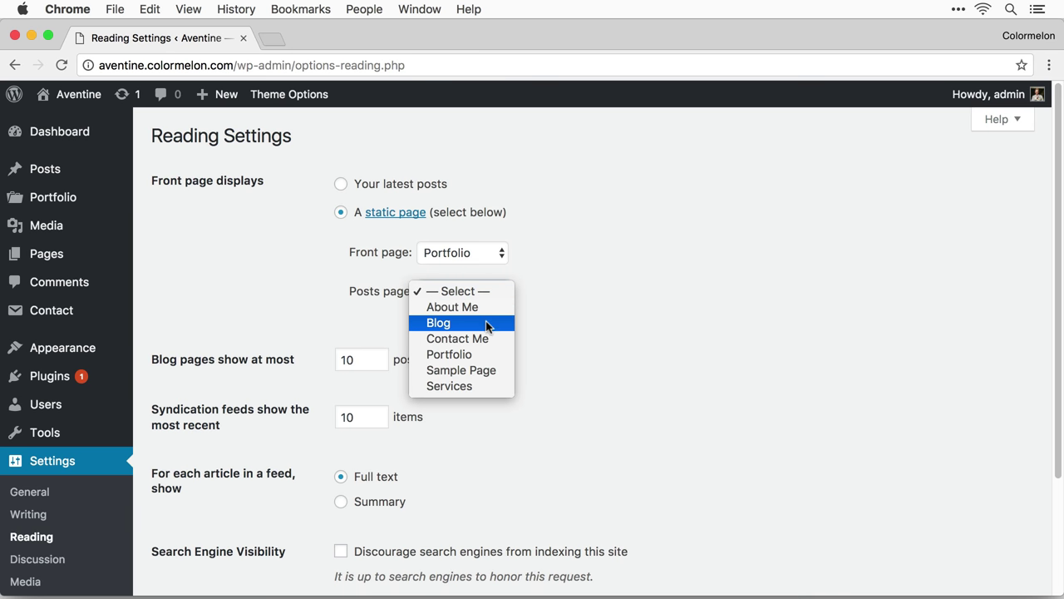
left_click(484, 325)
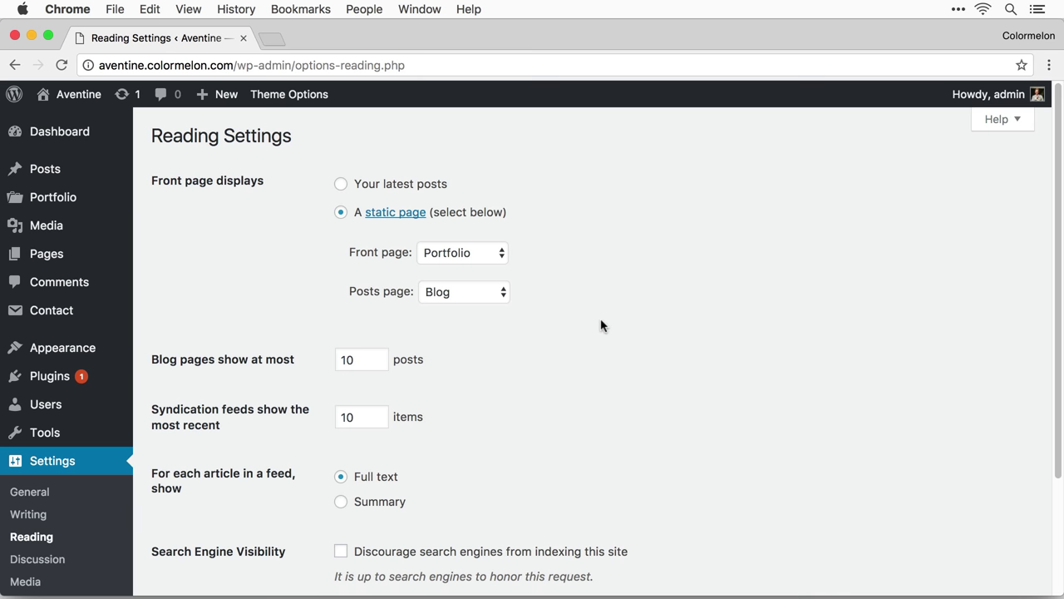
scroll(602, 325, "down", 4)
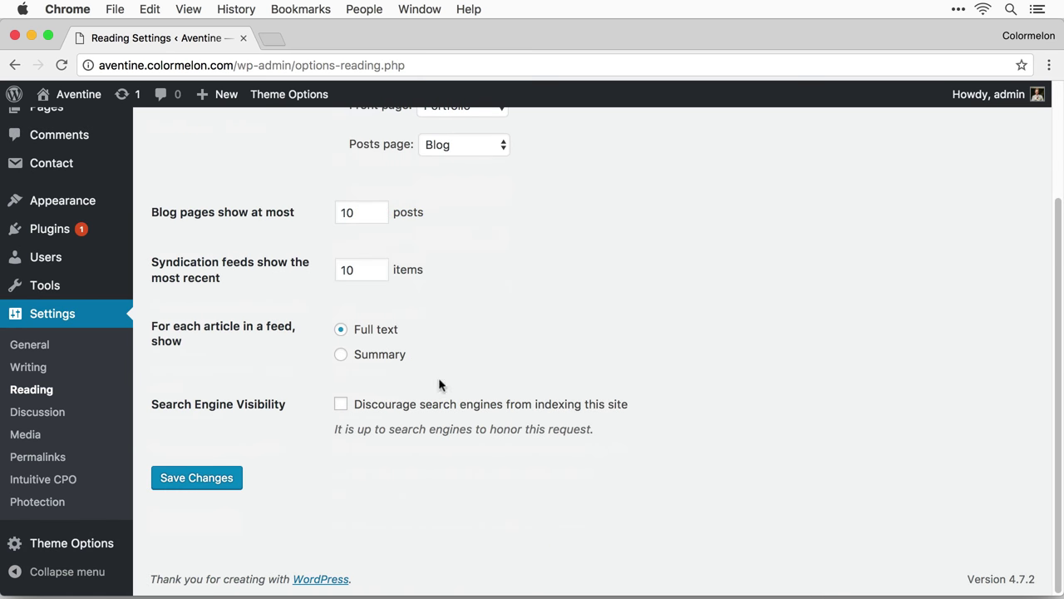
left_click(213, 478)
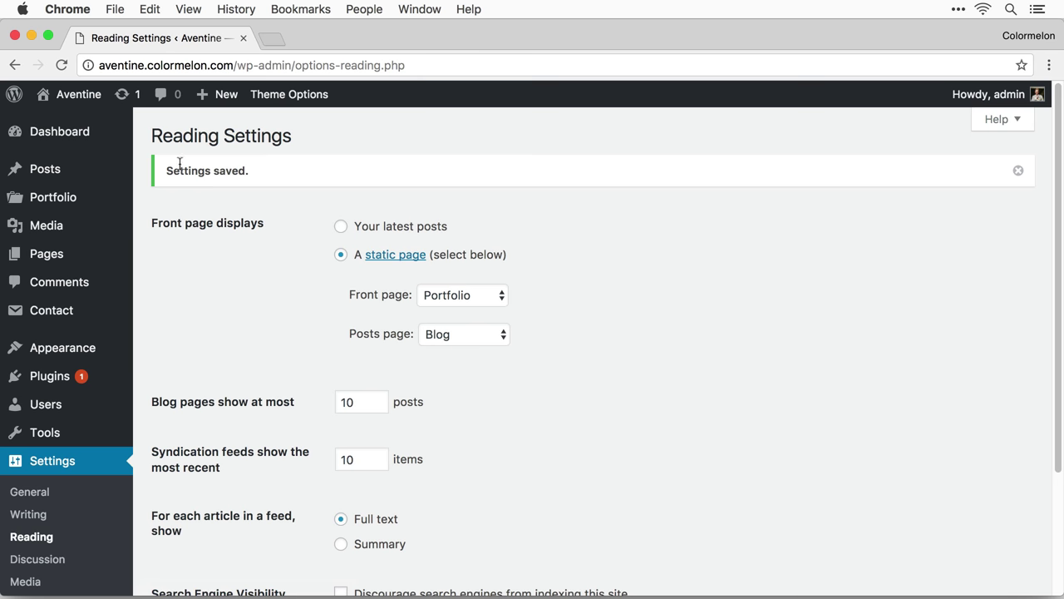
Step: Set the Main Portfolio Page to Portfolio in the Portfolio Settings and save
mouse_move(102, 203)
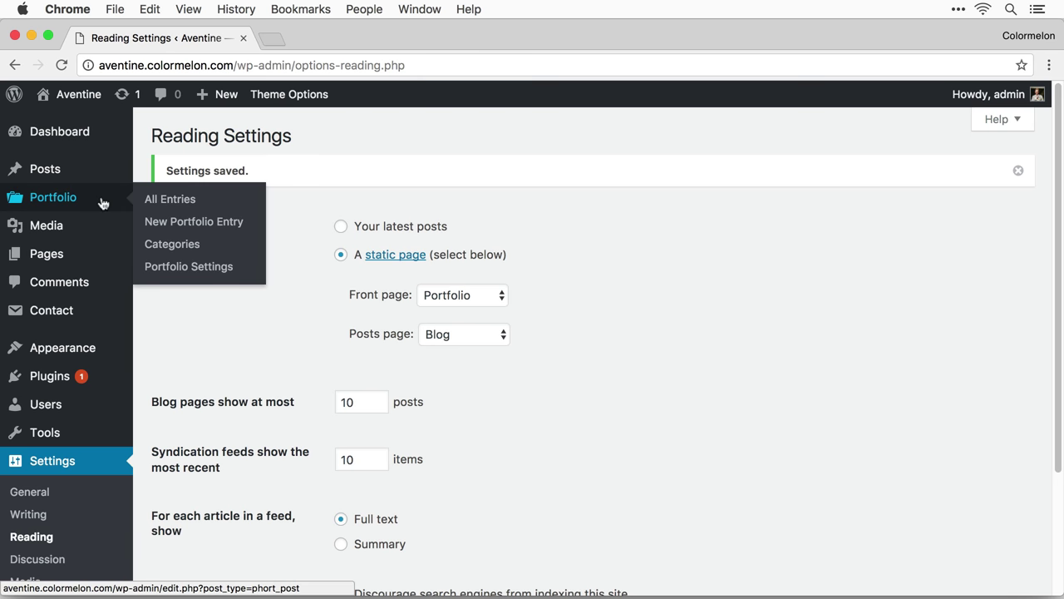
left_click(221, 272)
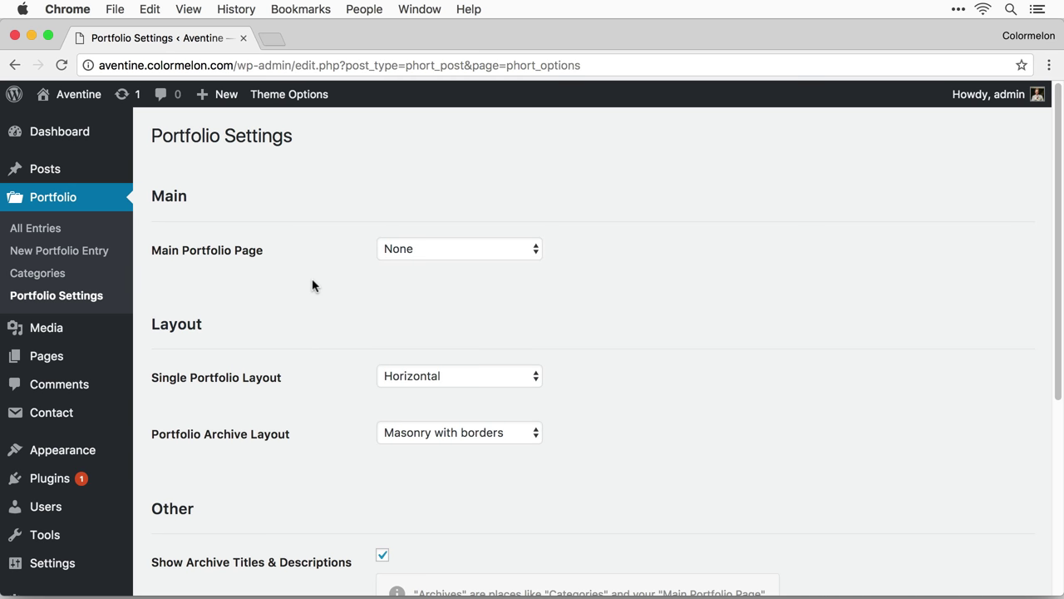
left_click(468, 250)
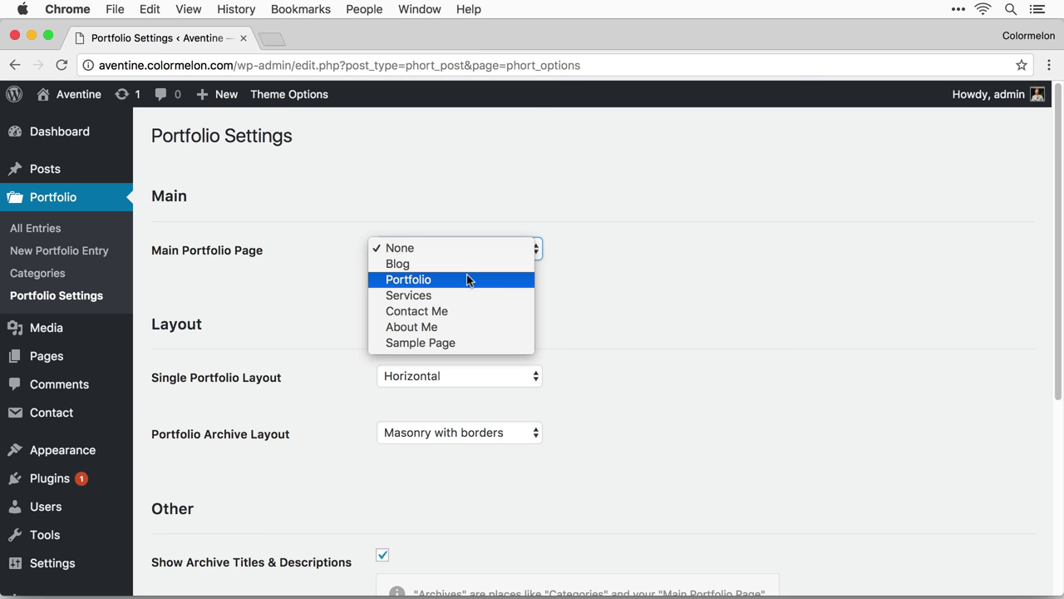
left_click(467, 280)
scroll(434, 442, "down", 5)
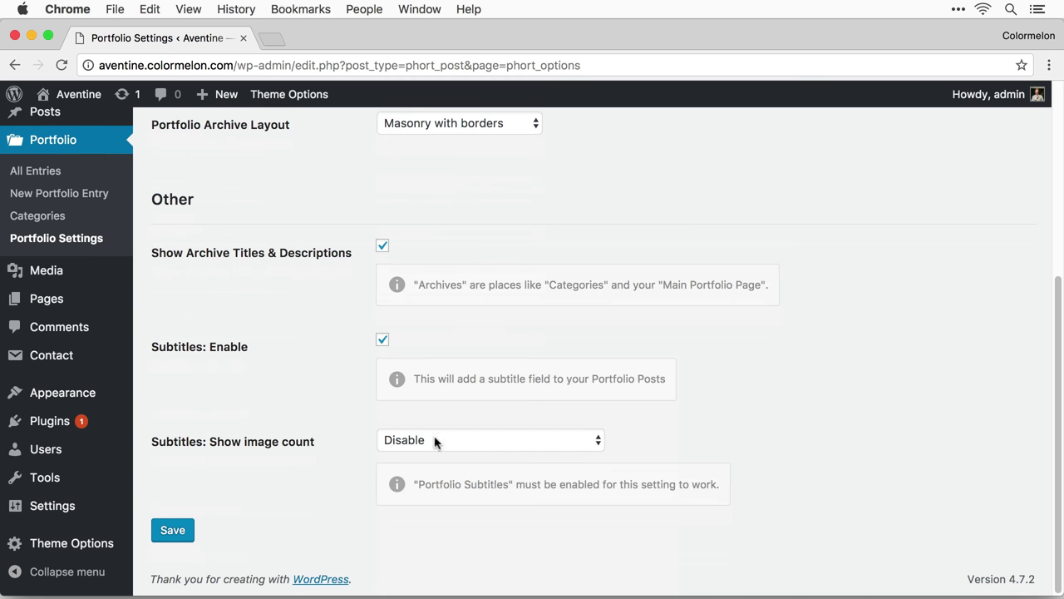
left_click(173, 535)
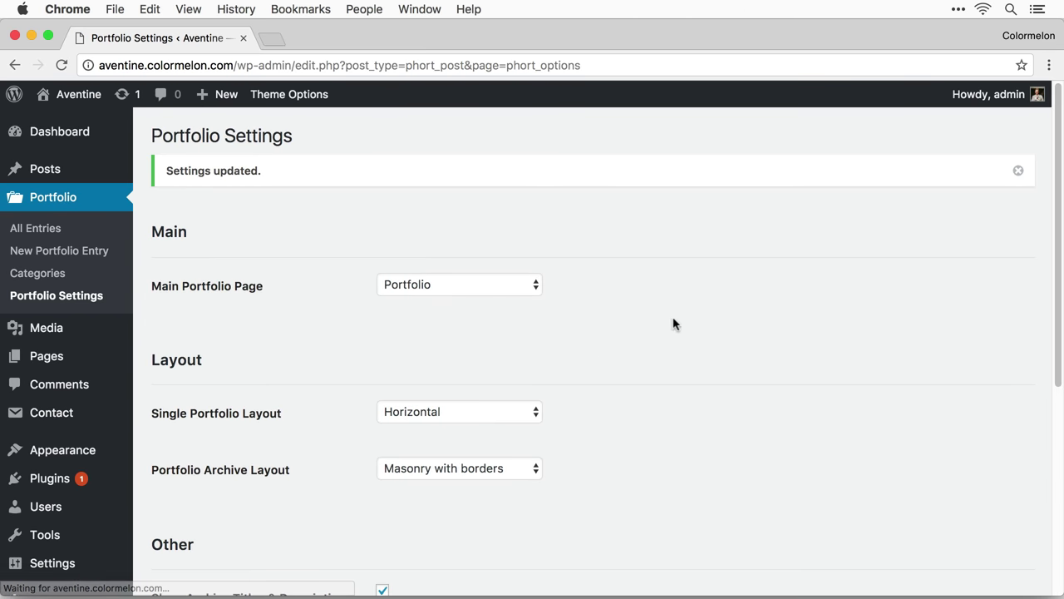
Step: Open the live site in a new browser tab and review the portfolio entries on its front page
mouse_move(79, 95)
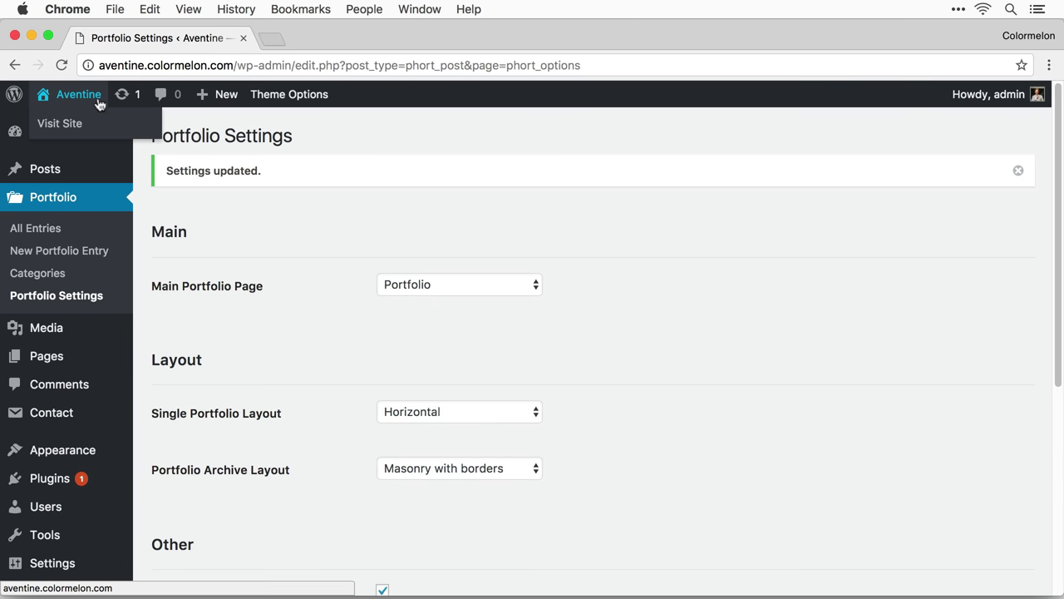
left_click(92, 125, "super")
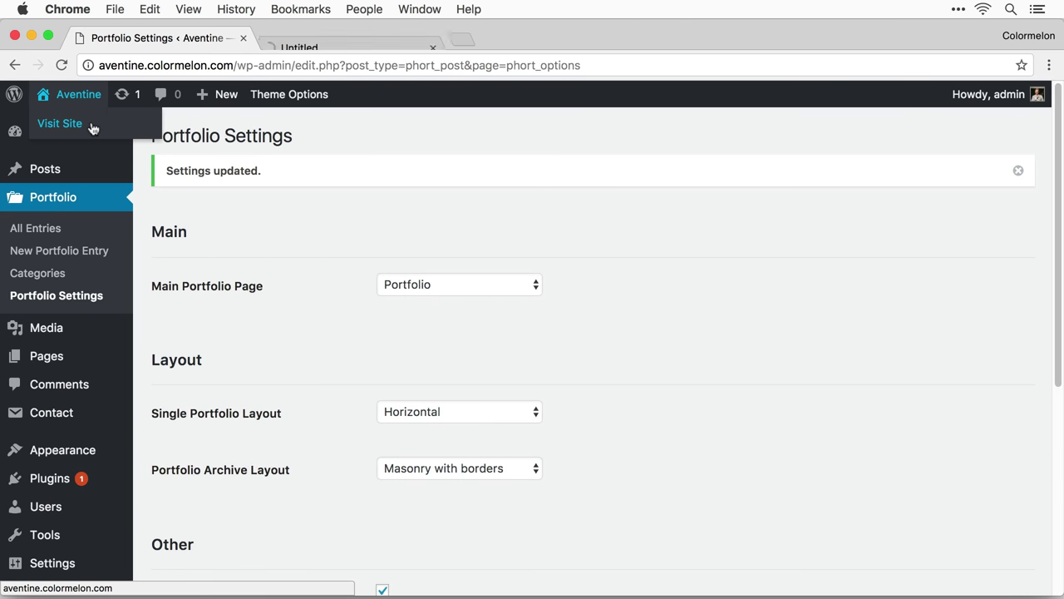
left_click(357, 38)
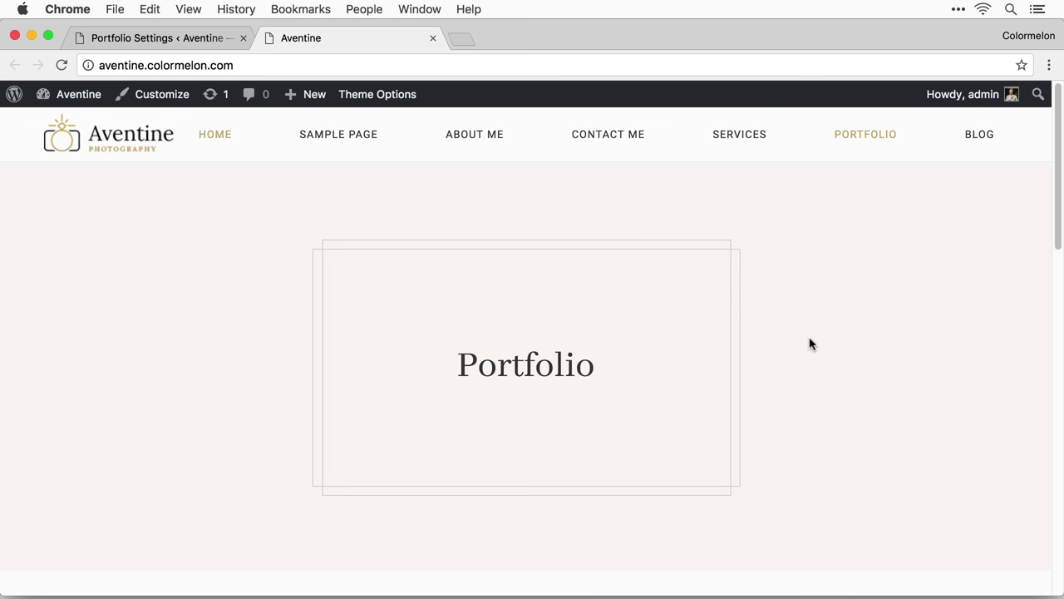
scroll(687, 330, "down", 5)
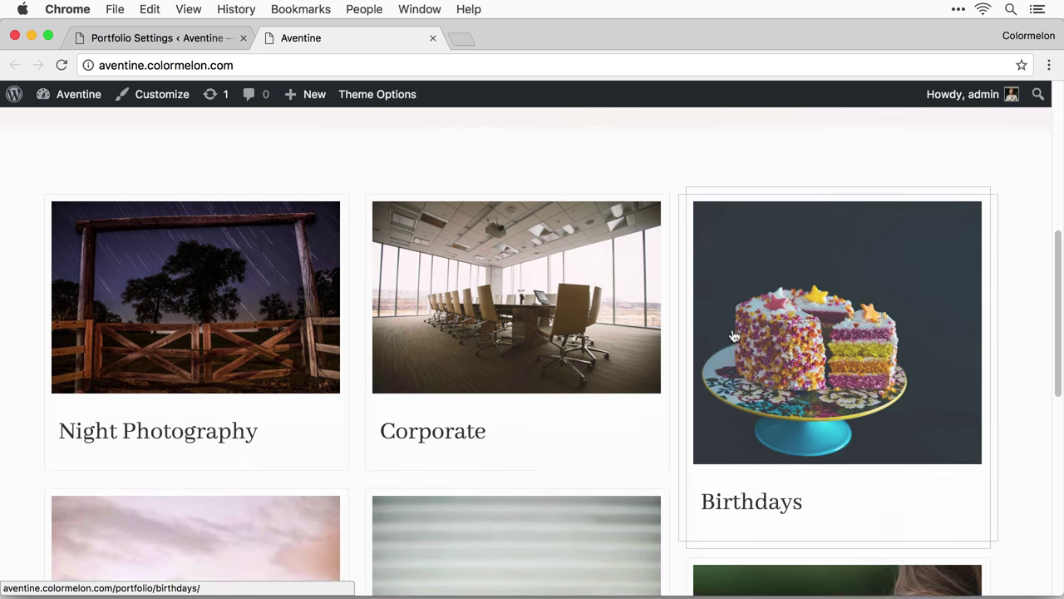
scroll(735, 336, "down", 5)
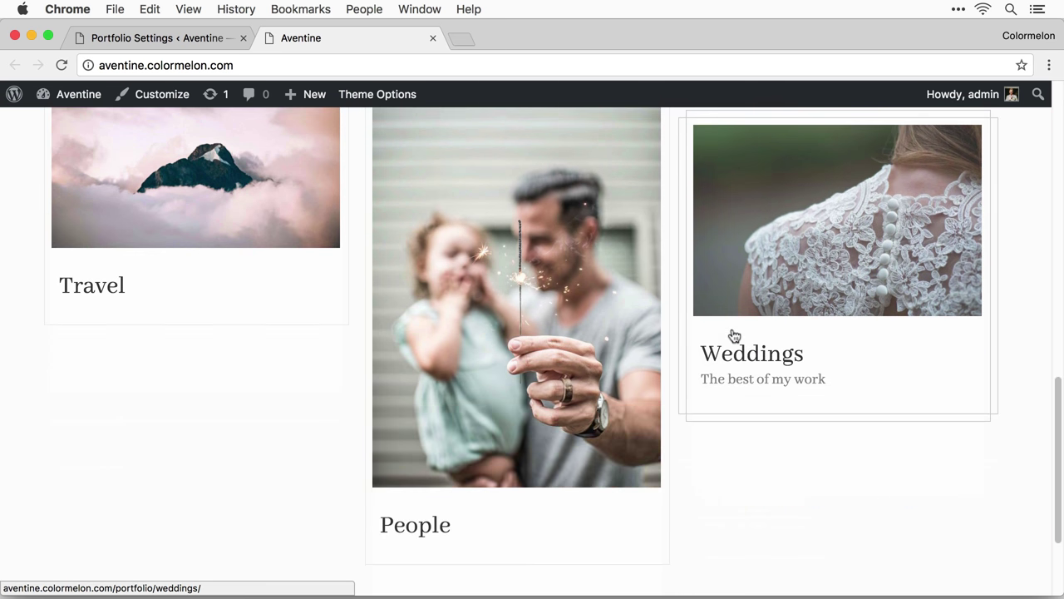
scroll(588, 291, "up", 5)
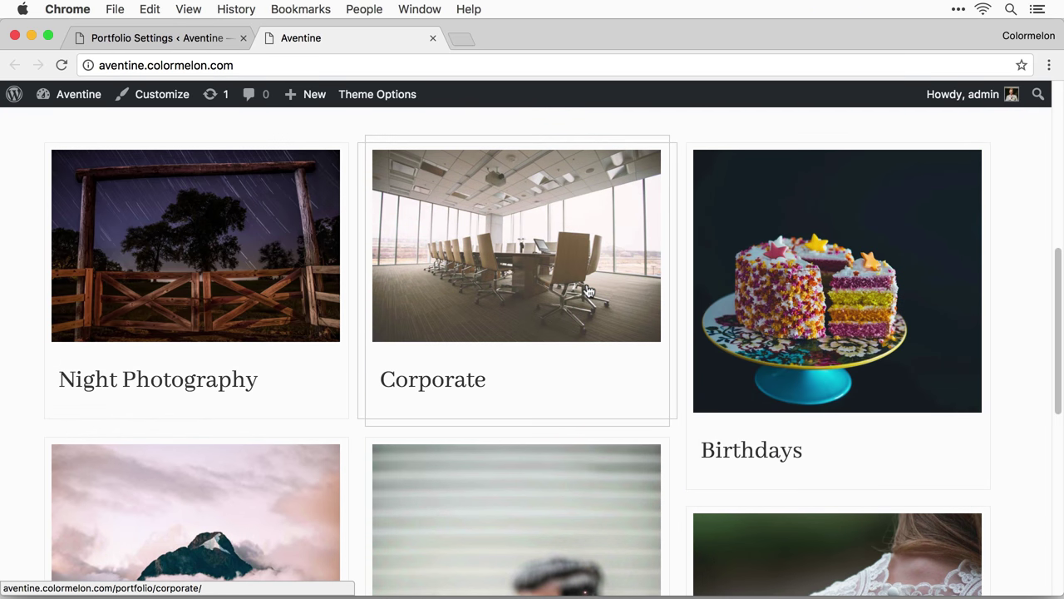
Step: View the Travel entry's horizontal gallery on the live site, return to the home page and switch back to the Portfolio Settings tab
scroll(250, 301, "down", 3)
left_click(254, 299)
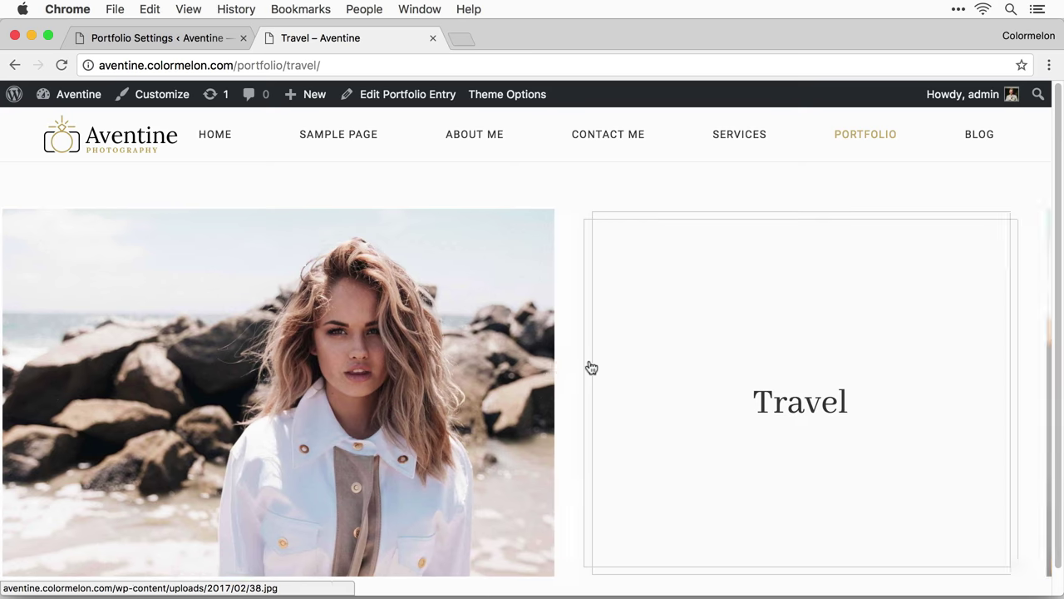
scroll(591, 368, "down", 10)
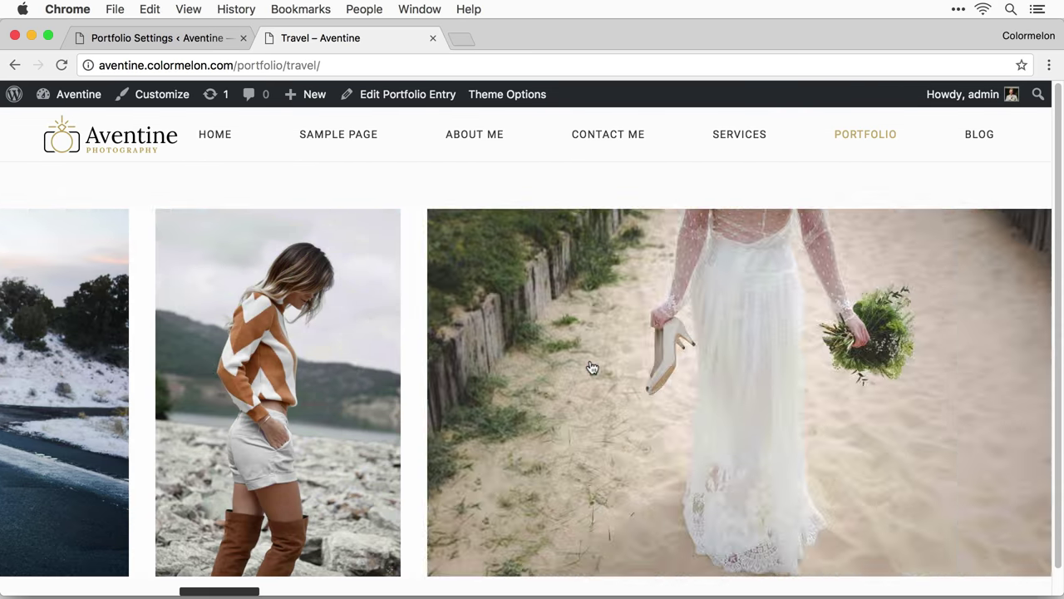
scroll(591, 368, "down", 15)
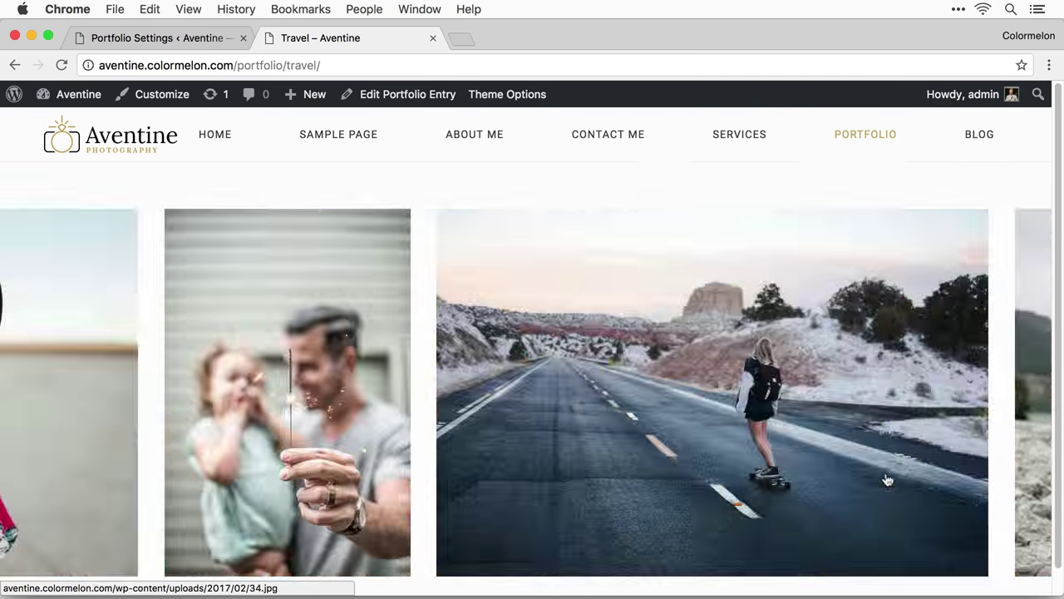
scroll(881, 466, "down", 5)
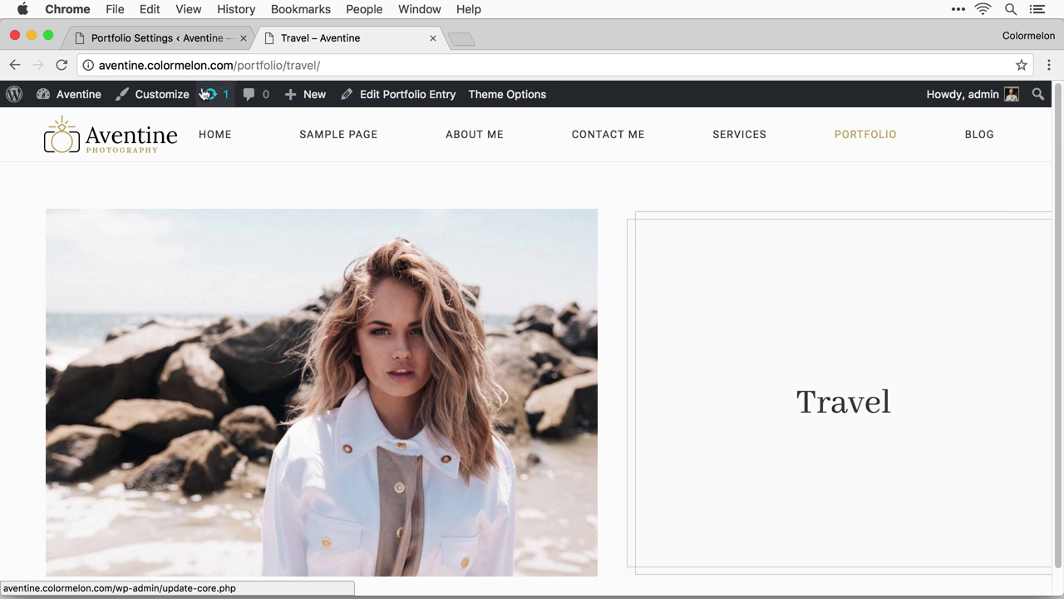
left_click(122, 138)
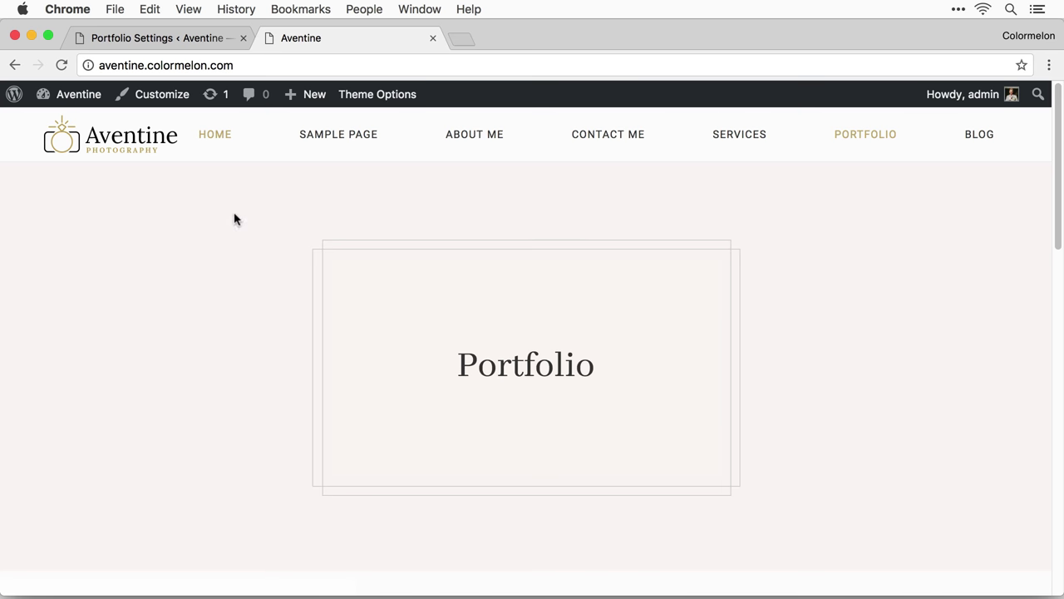
left_click(178, 39)
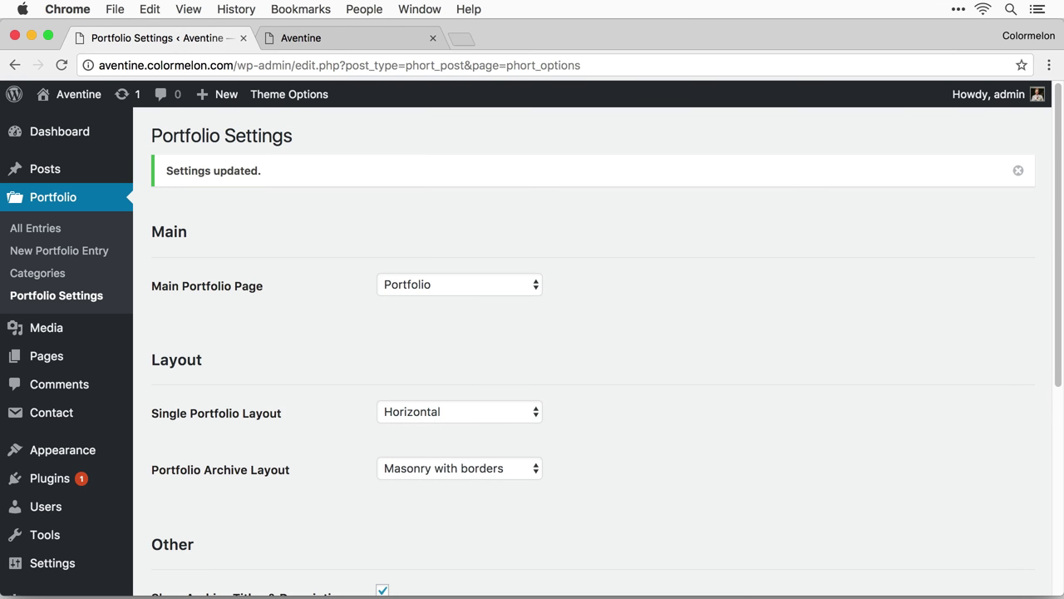
Step: Remove the Portfolio page item from the Navigation menu
mouse_move(88, 453)
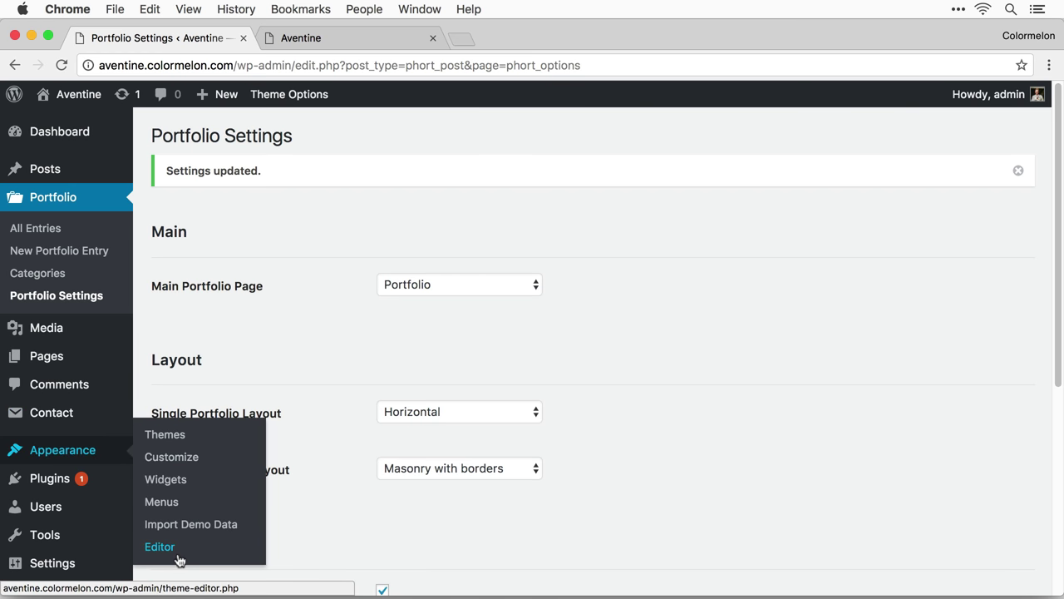
left_click(173, 512)
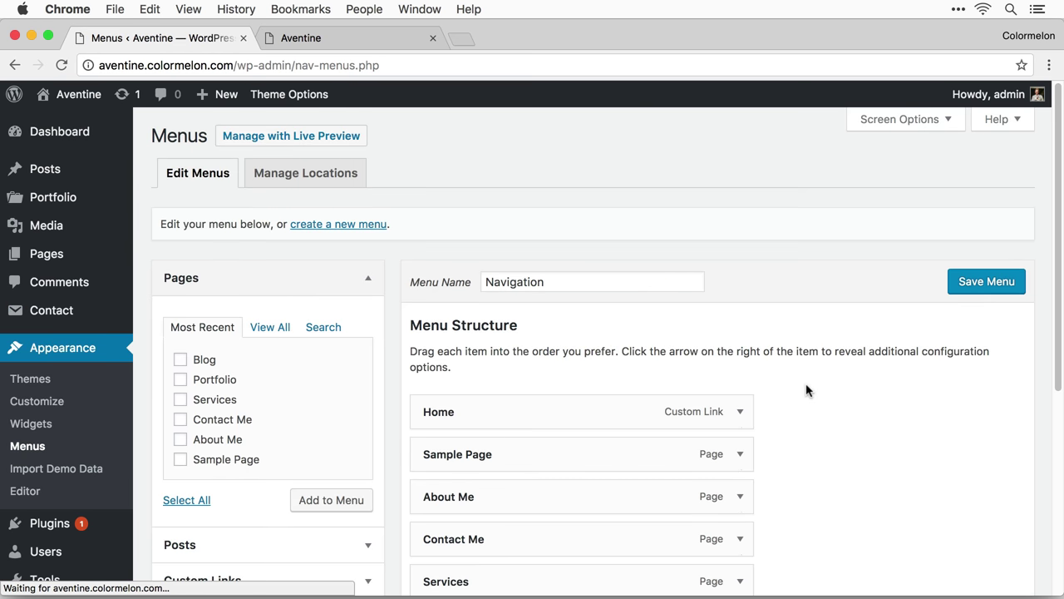
scroll(909, 392, "down", 4)
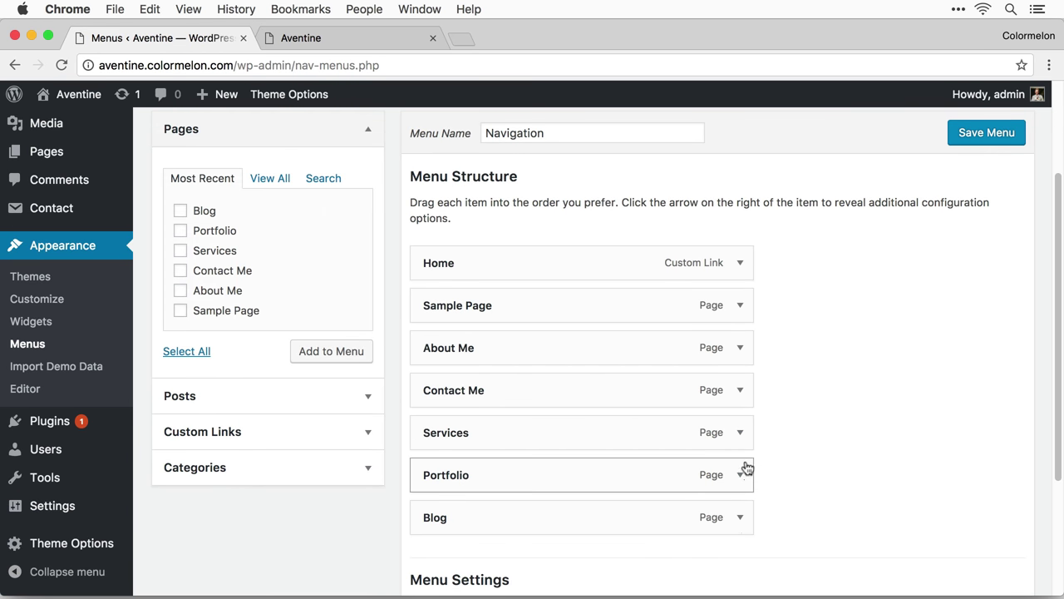
left_click(740, 475)
scroll(582, 465, "down", 5)
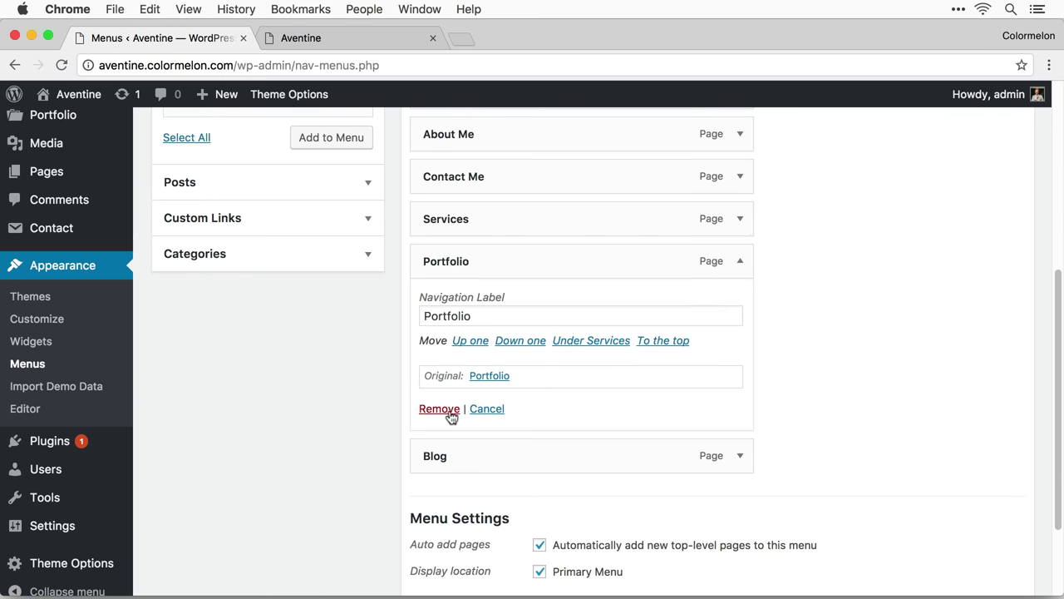
left_click(439, 409)
scroll(888, 405, "up", 5)
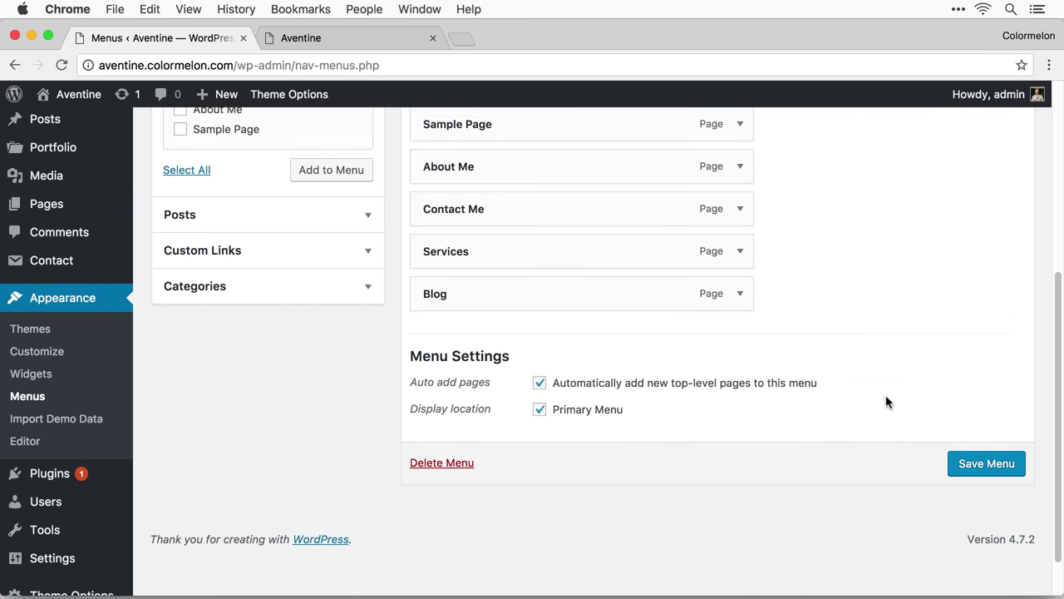
Step: Turn off automatic adding of new top-level pages to the Navigation menu, save it and reload the live site
scroll(887, 403, "down", 2)
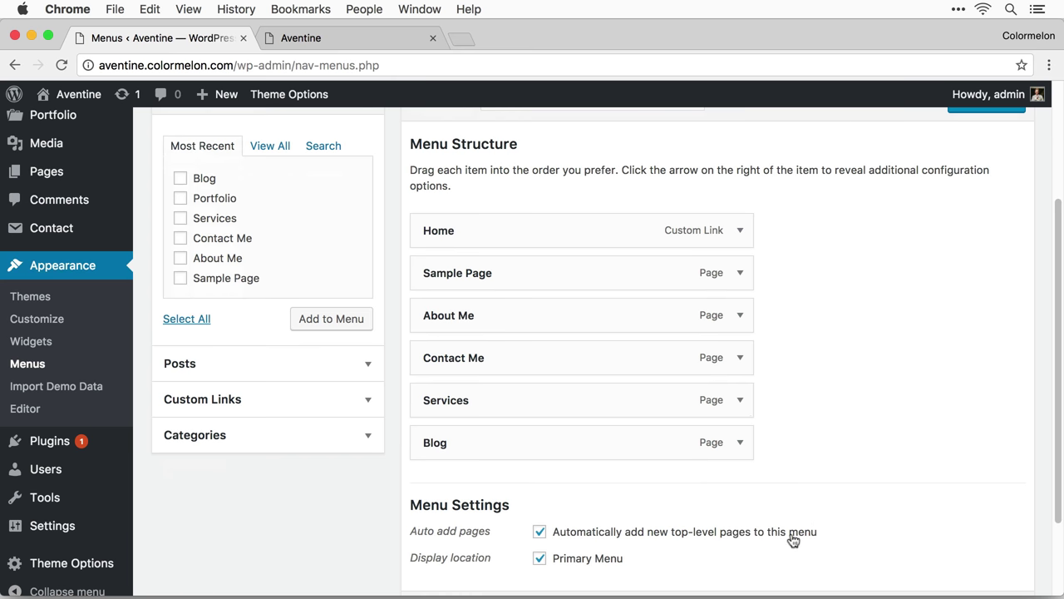
left_click(540, 532)
scroll(969, 191, "up", 1)
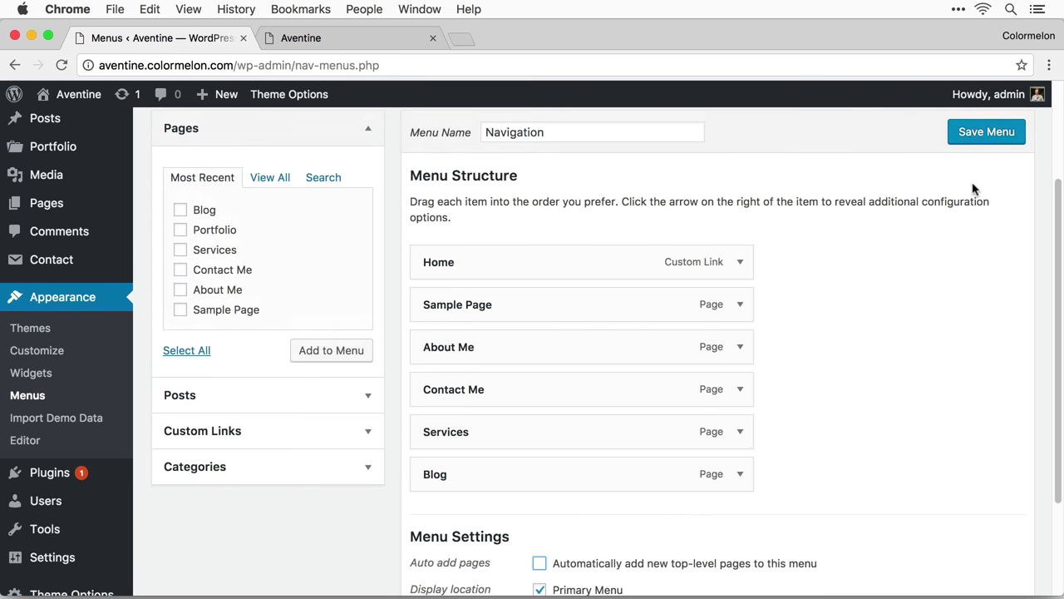
left_click(986, 131)
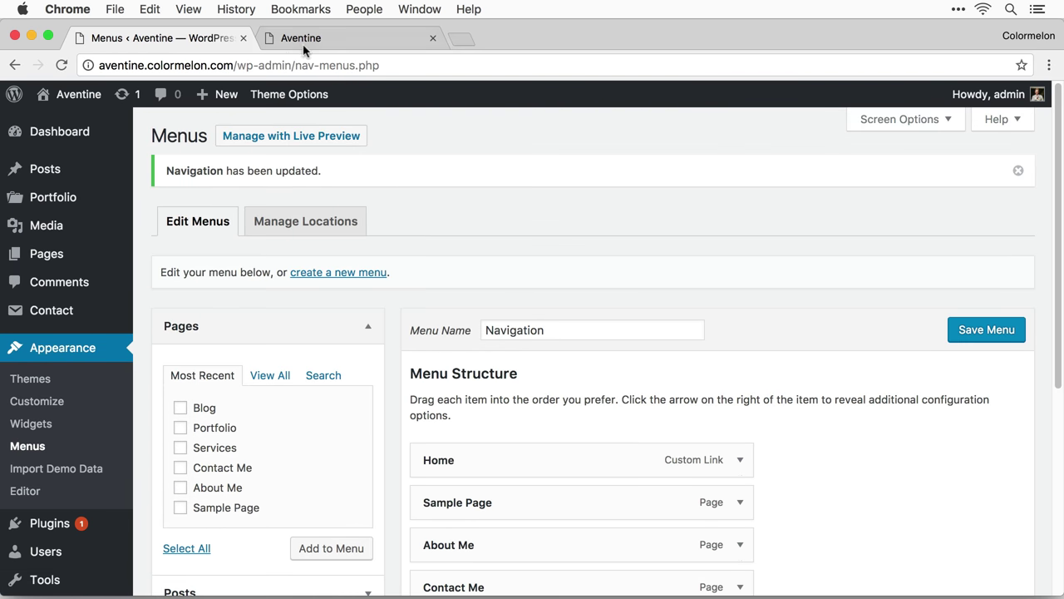
left_click(300, 38)
left_click(61, 66)
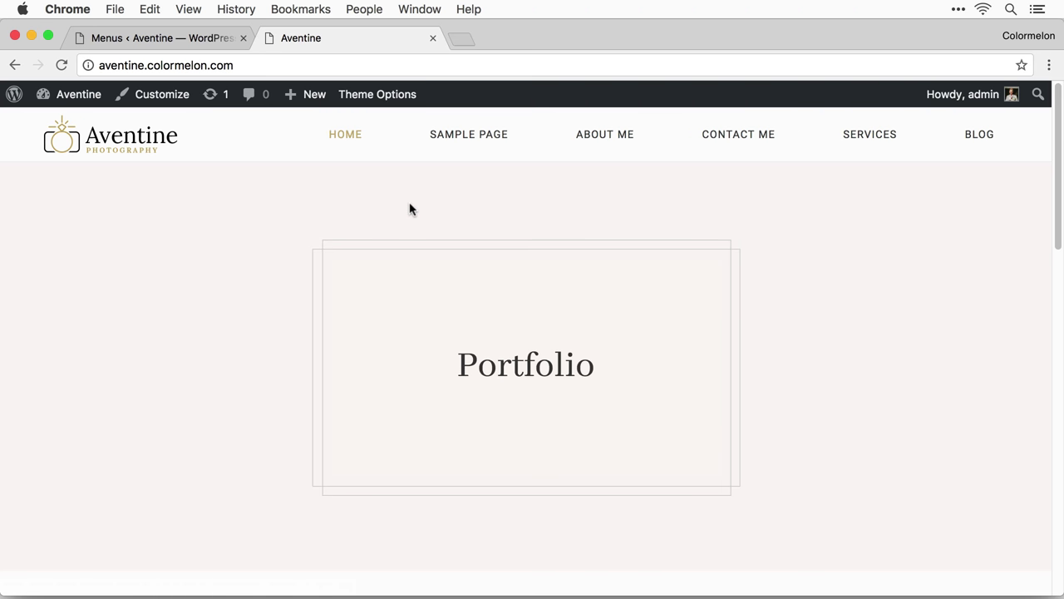
Step: Upload header-background.jpg as the Portfolio Header Image in the theme's Branding options and save the changes
left_click(387, 104)
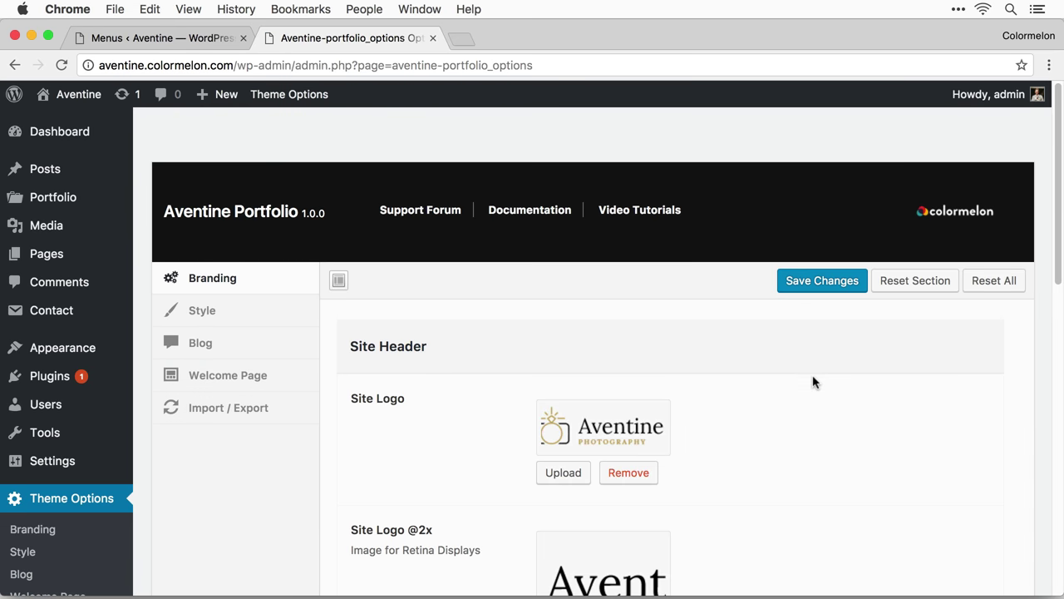
scroll(817, 382, "down", 6)
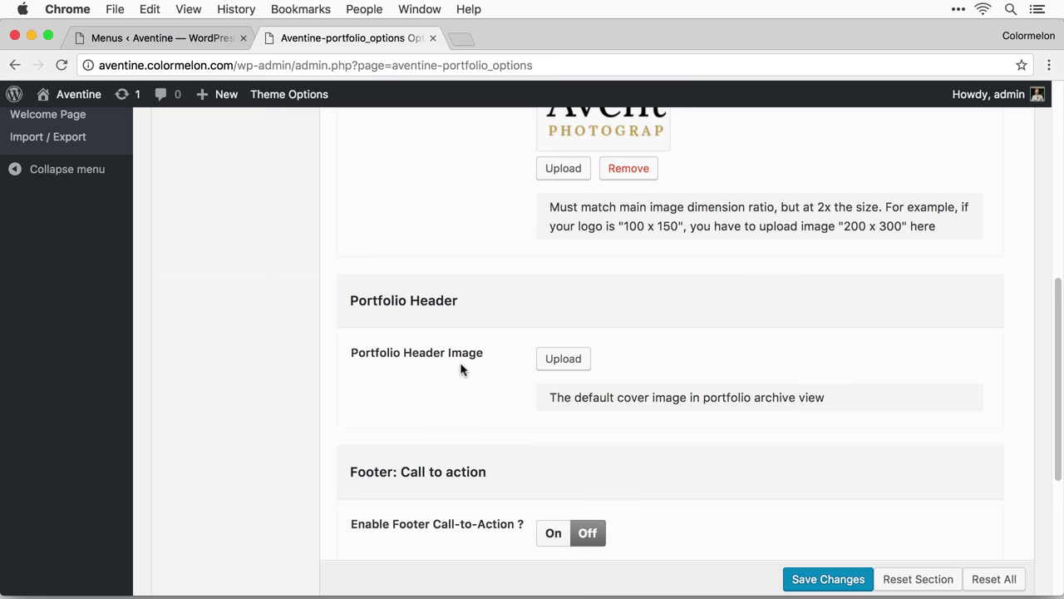
left_click(578, 366)
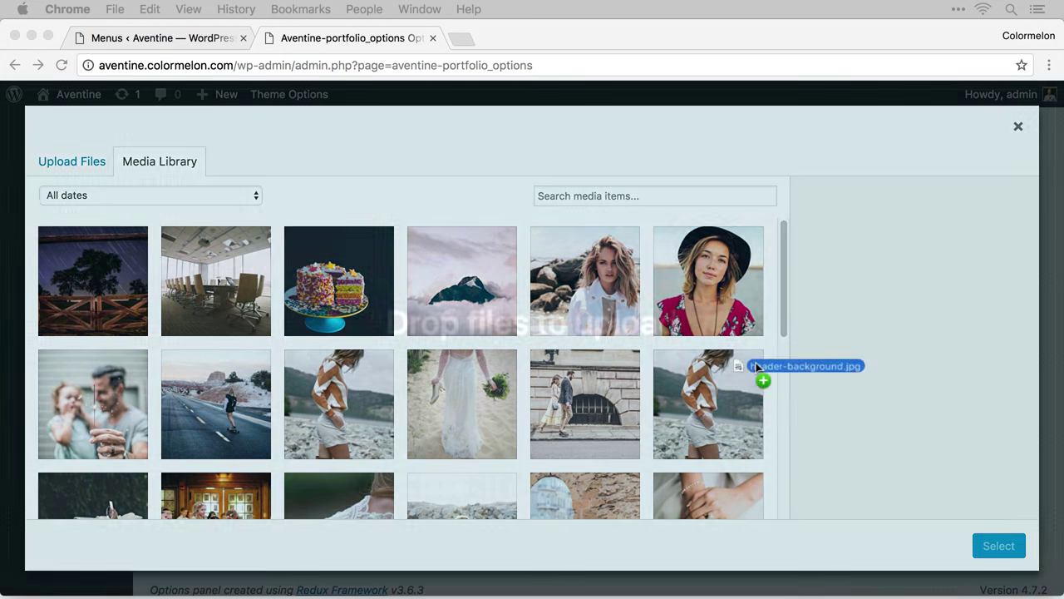
left_click_drag(751, 369, 553, 417)
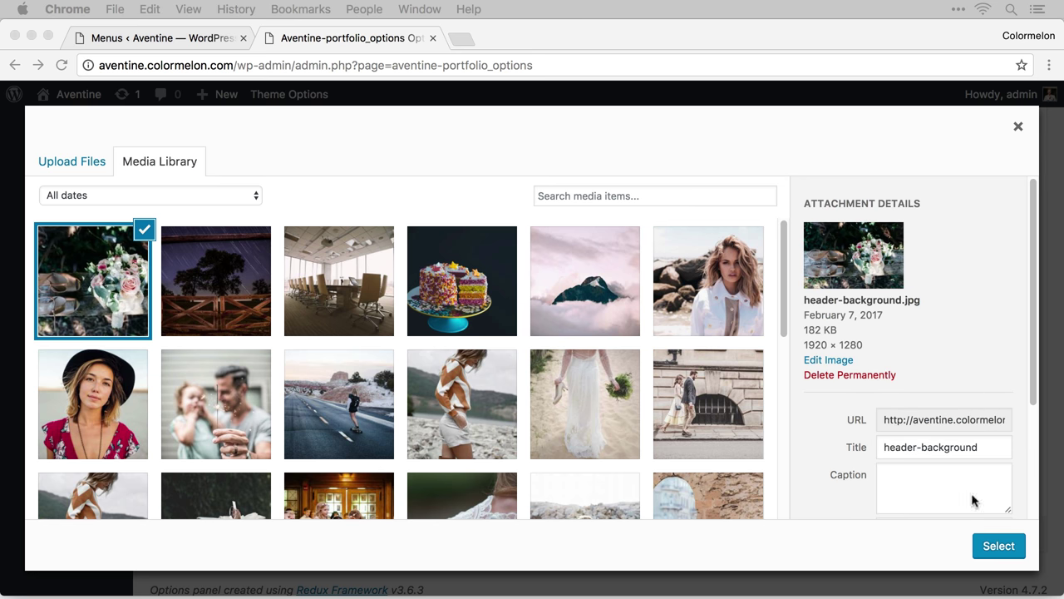
left_click(998, 545)
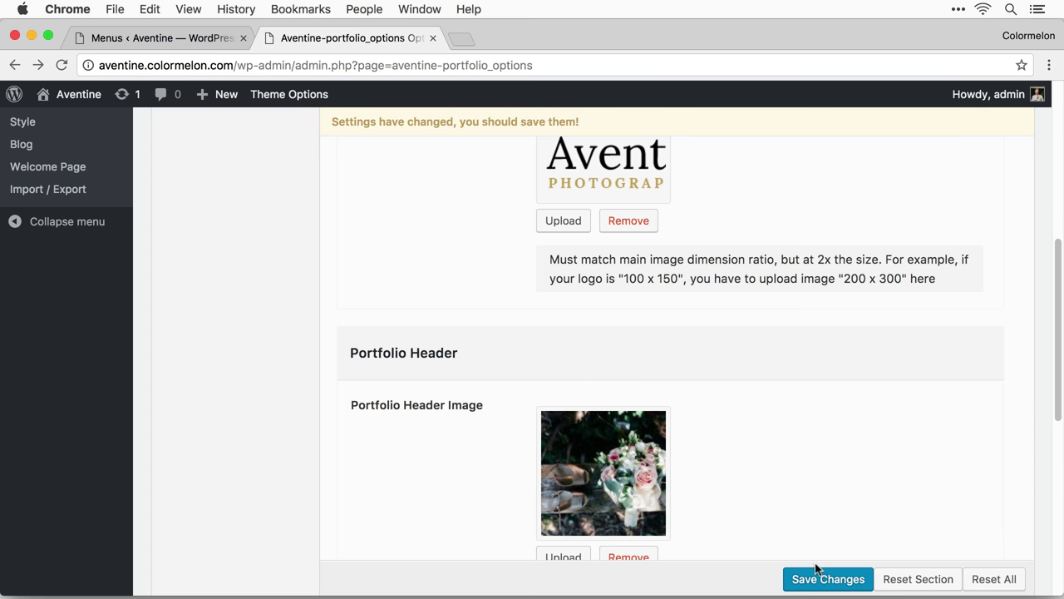
left_click(818, 574)
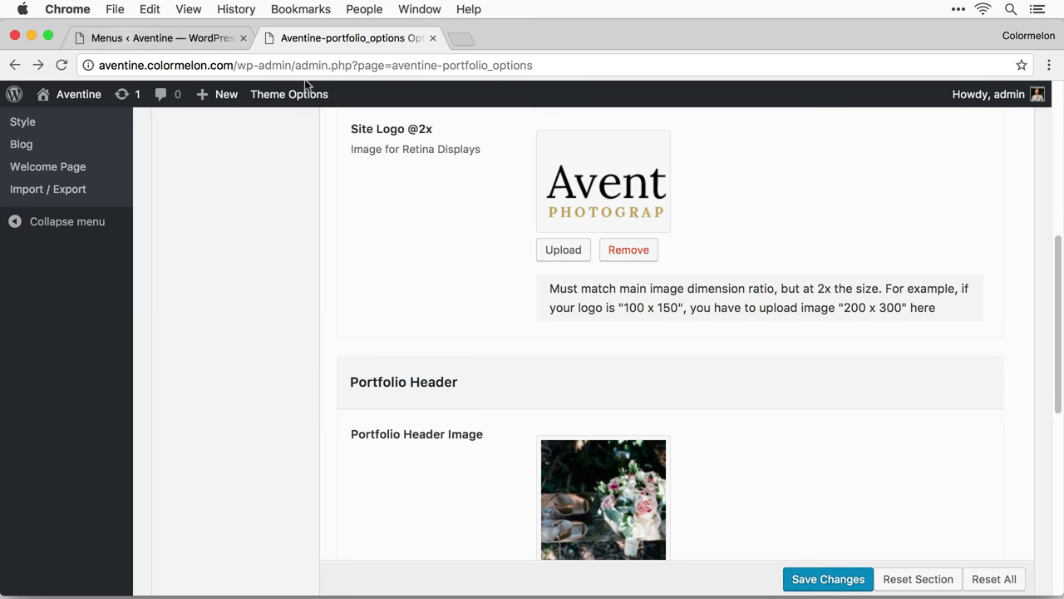
Step: Visit the live site and review the front page from its portfolio header image down to the footer
mouse_move(69, 98)
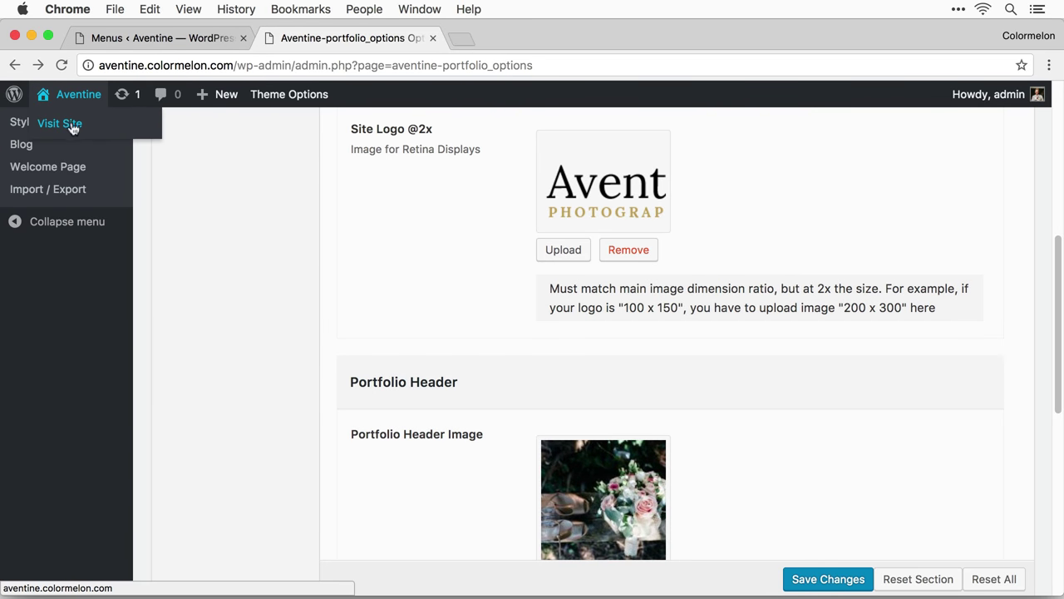
left_click(60, 123)
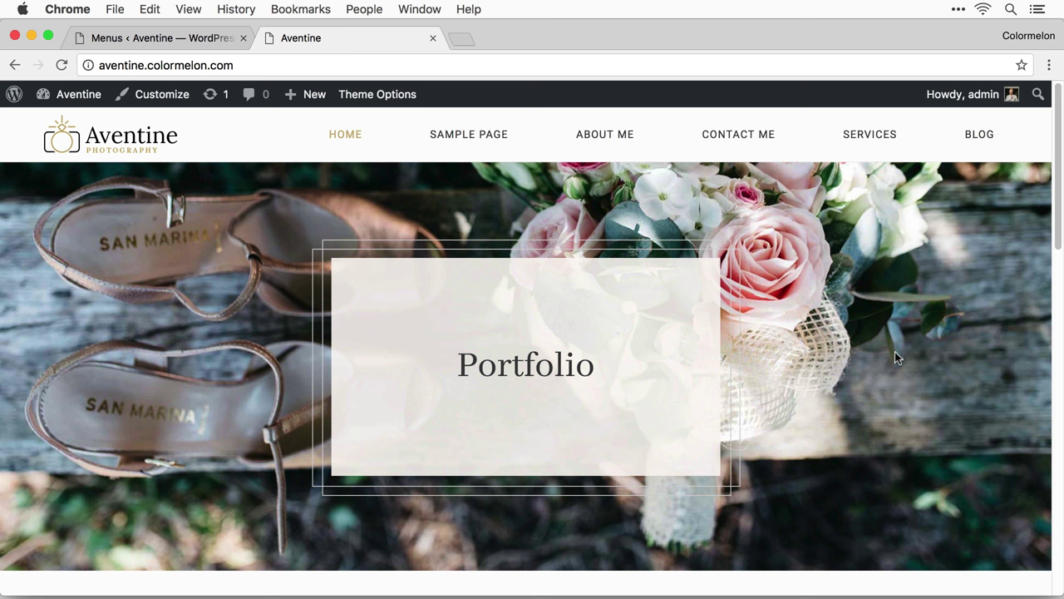
scroll(895, 351, "down", 10)
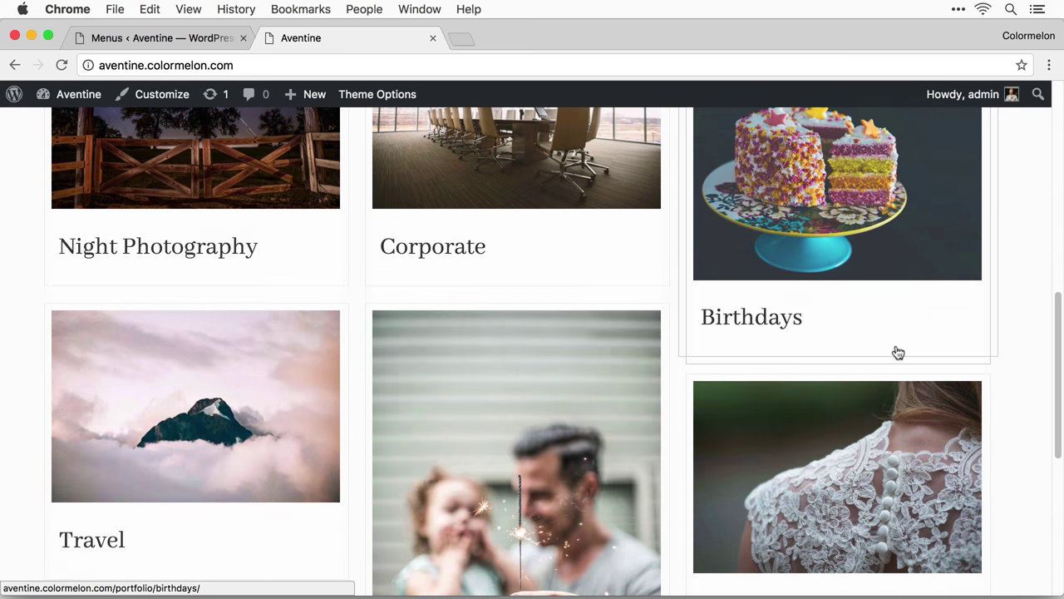
scroll(897, 349, "down", 4)
scroll(896, 347, "up", 15)
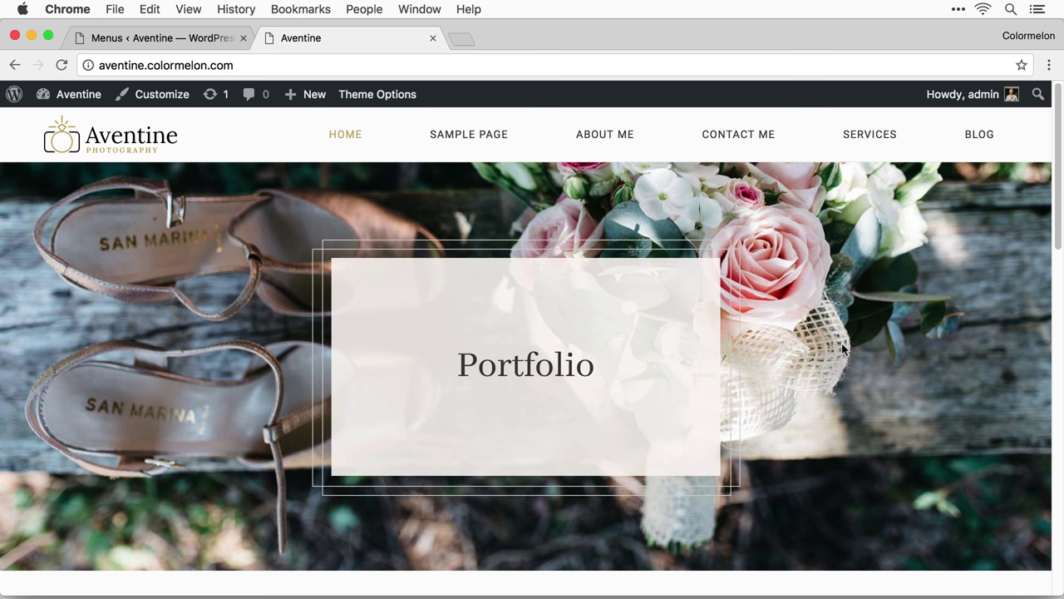
scroll(862, 361, "down", 15)
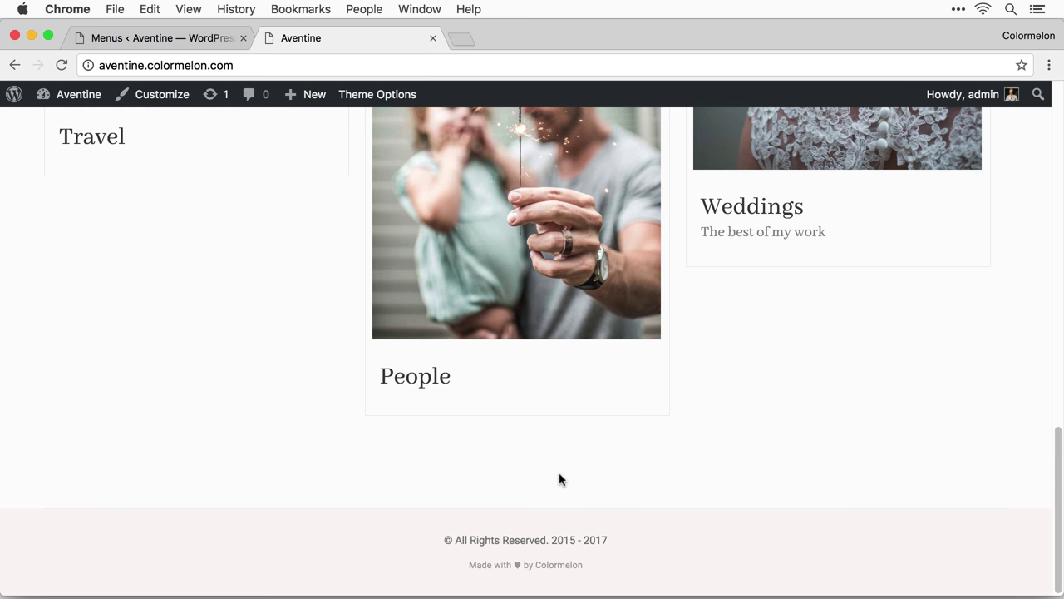
Step: Enable the Footer Call-to-Action in the theme's Branding options
left_click(354, 94)
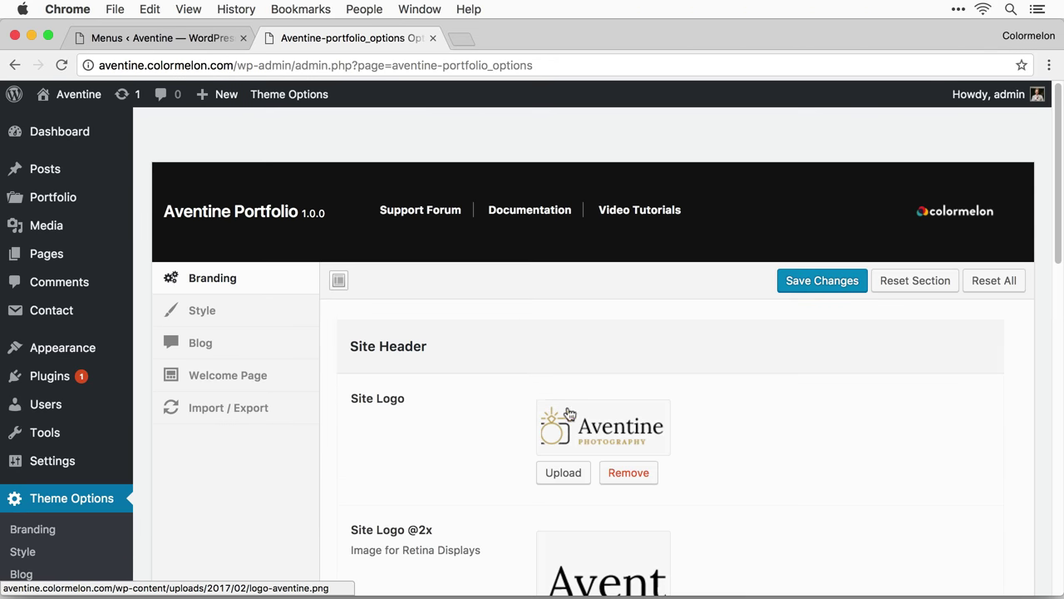
scroll(725, 410, "down", 5)
scroll(755, 390, "down", 5)
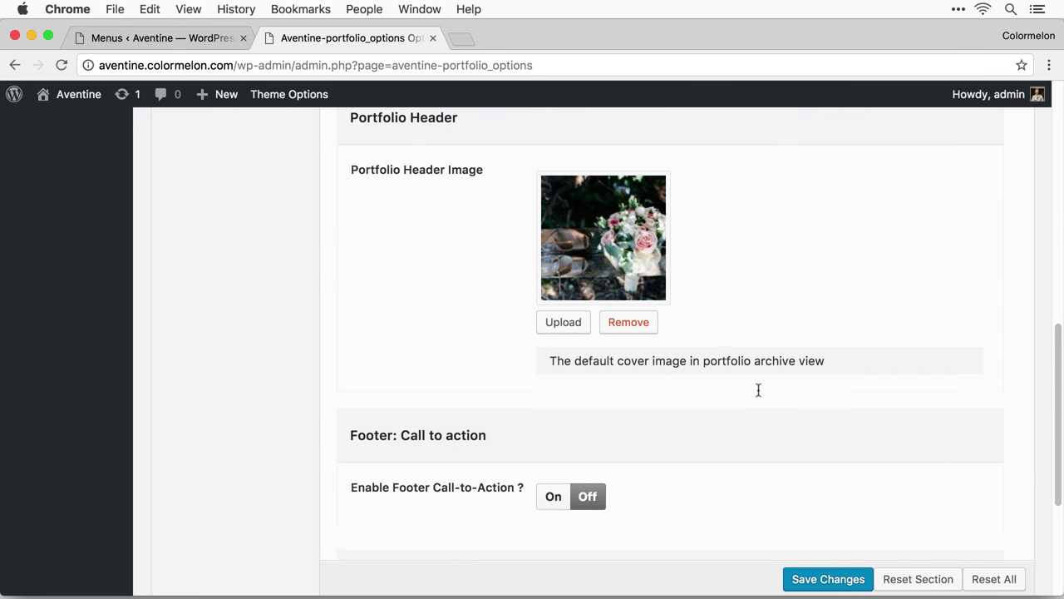
scroll(758, 390, "down", 2)
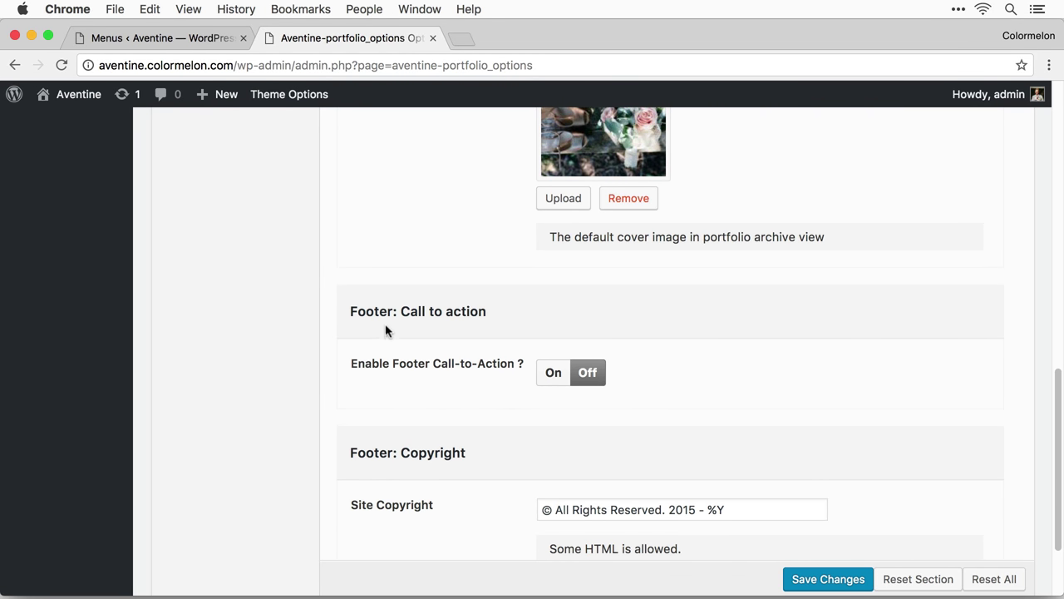
left_click(555, 375)
scroll(737, 375, "down", 5)
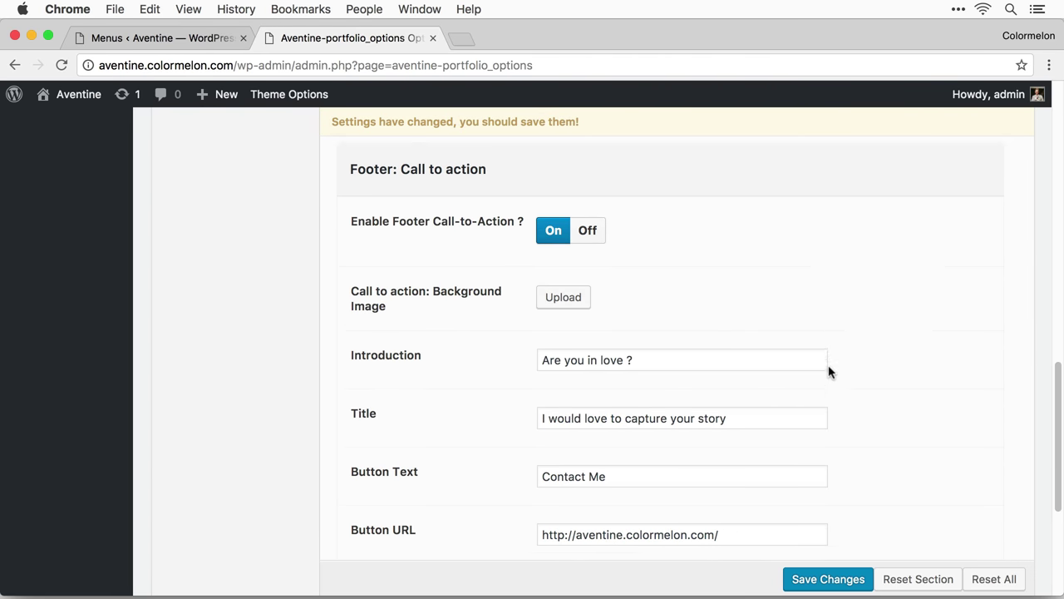
scroll(718, 387, "down", 1)
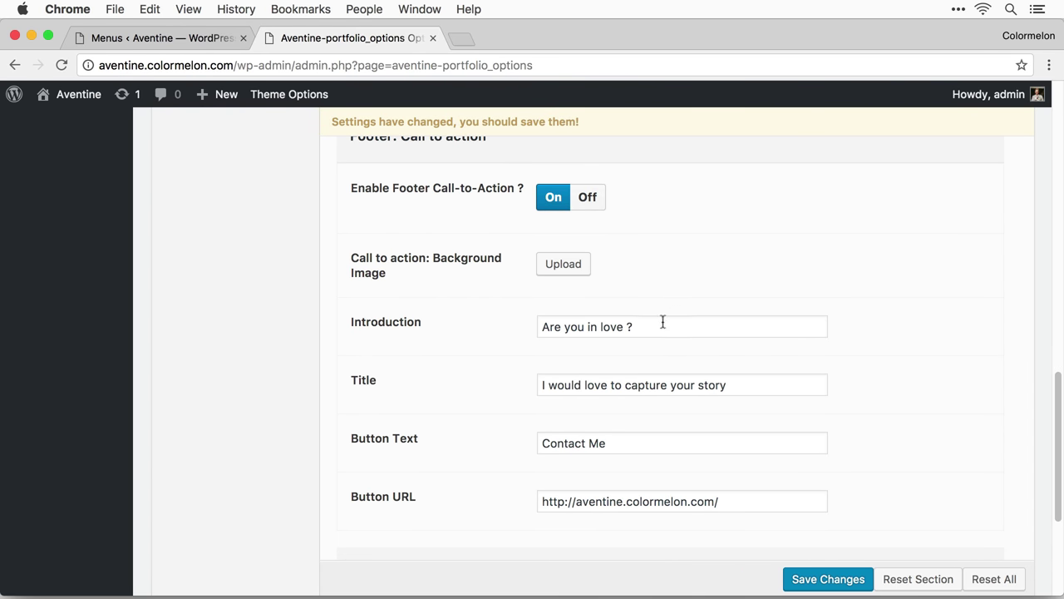
Step: Use the header-background image from the media library as the call-to-action background image
left_click(580, 268)
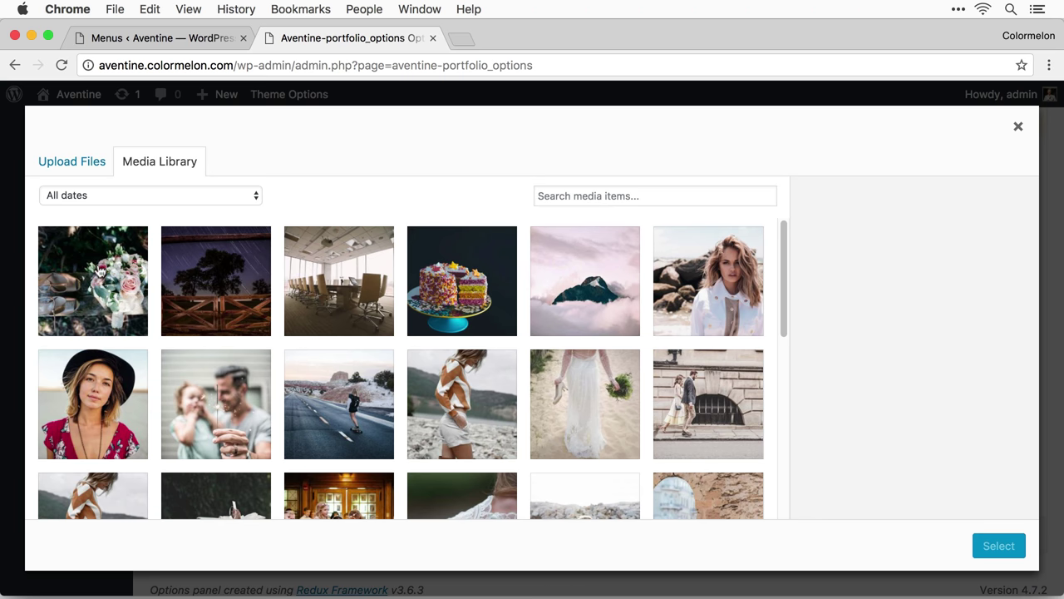
left_click(104, 272)
left_click(981, 546)
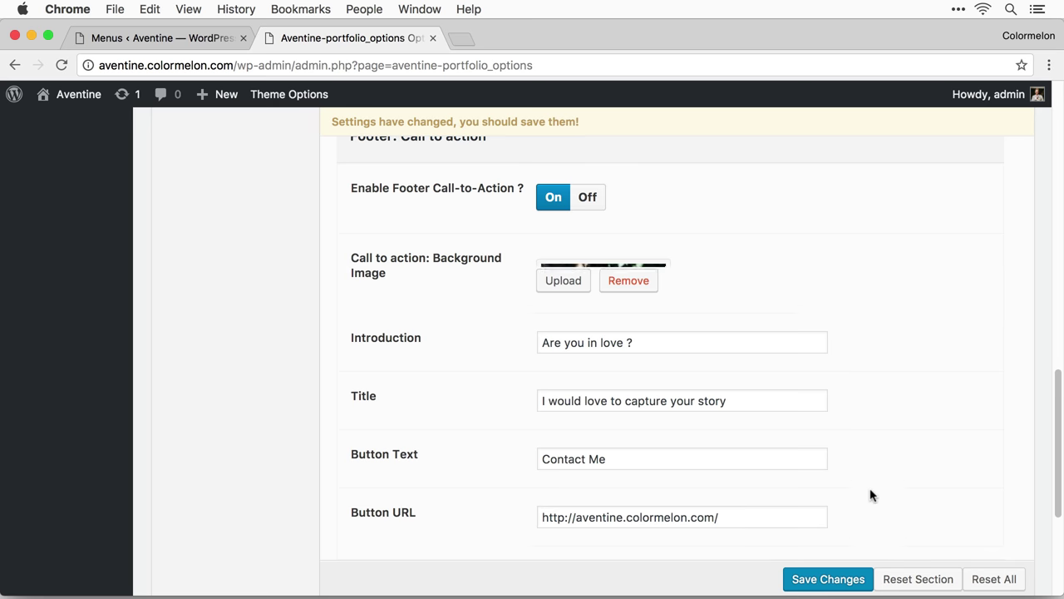
scroll(898, 408, "down", 5)
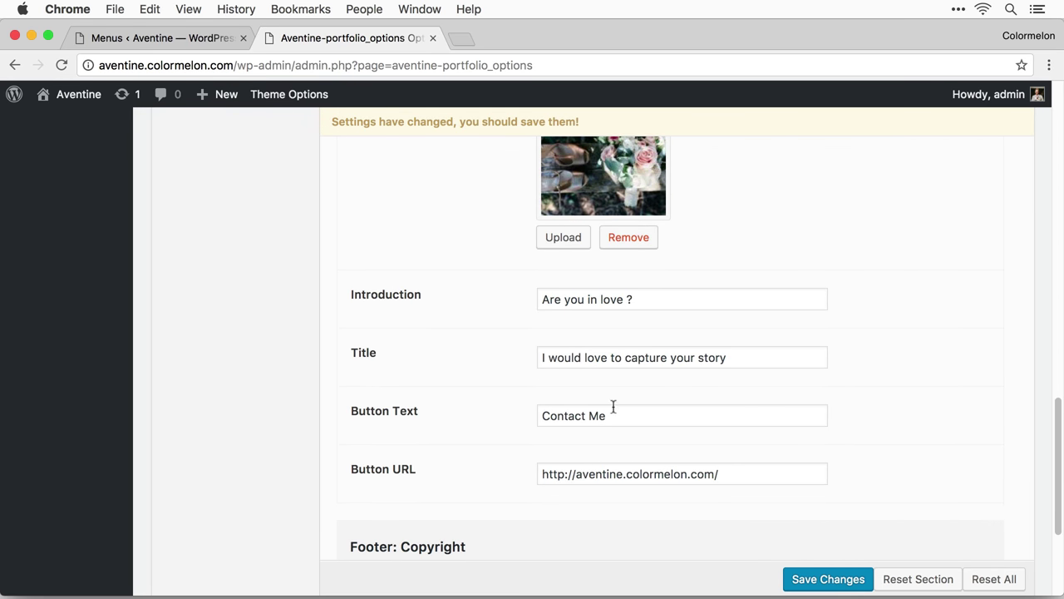
left_click_drag(545, 416, 615, 416)
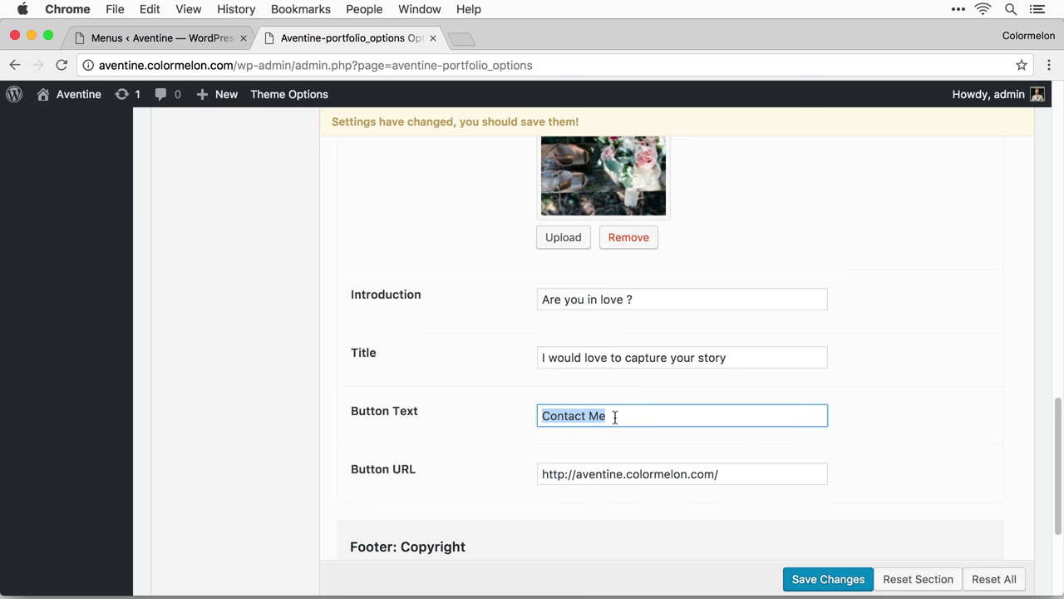
left_click(648, 415)
left_click(770, 477)
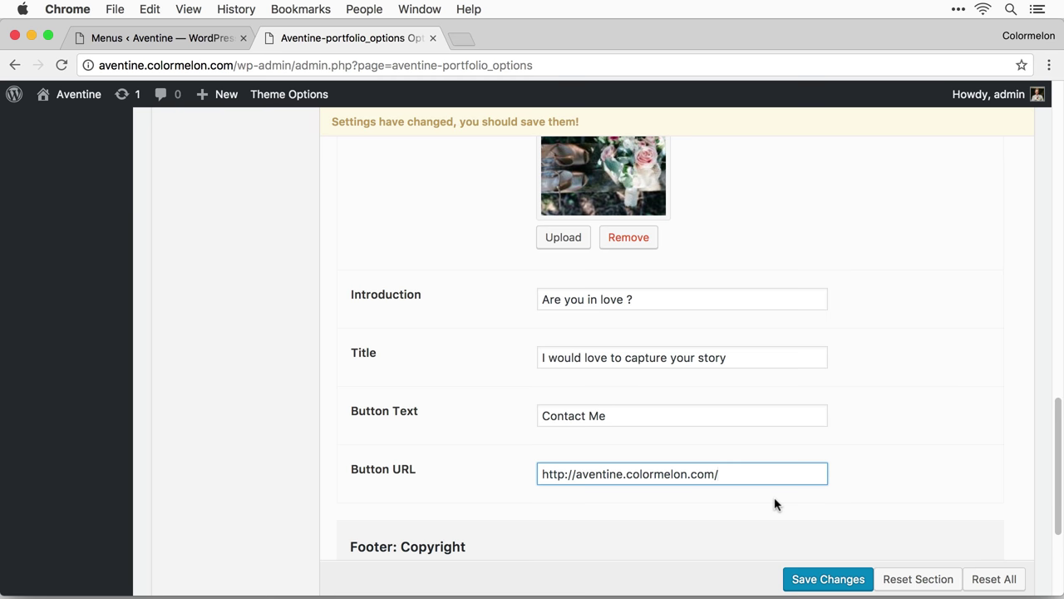
type("contact-me")
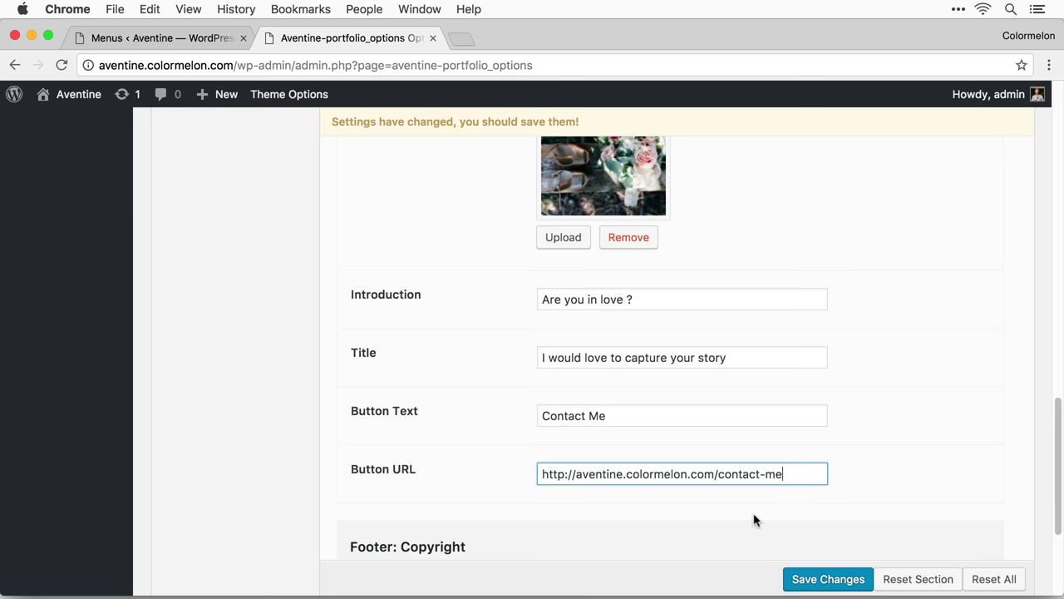
left_click(791, 578)
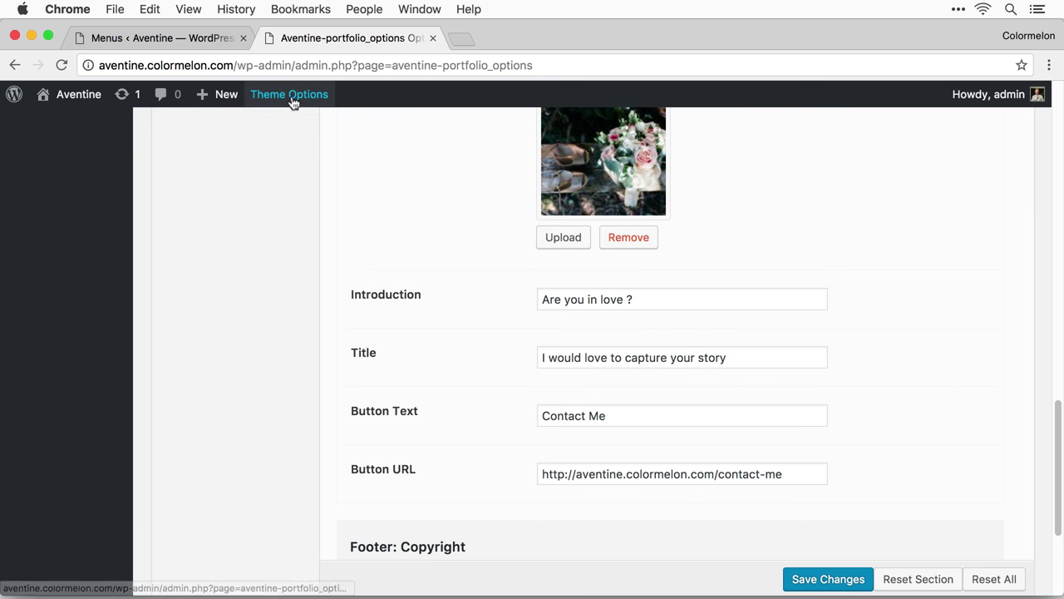
Step: Visit the live site and look through the front page toward the footer call-to-action
mouse_move(293, 101)
mouse_move(79, 94)
left_click(83, 121)
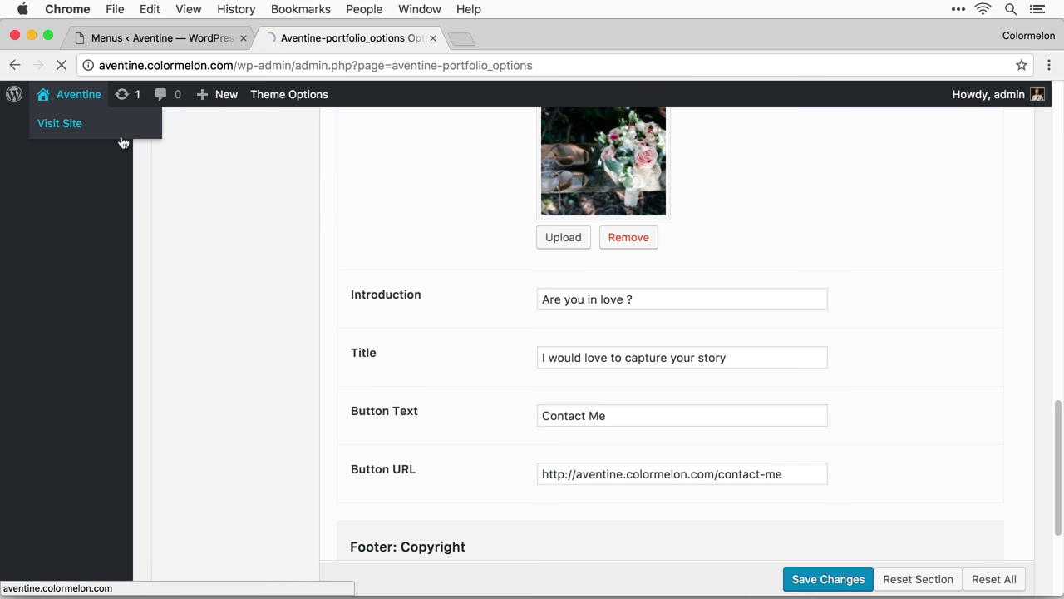
scroll(911, 341, "down", 15)
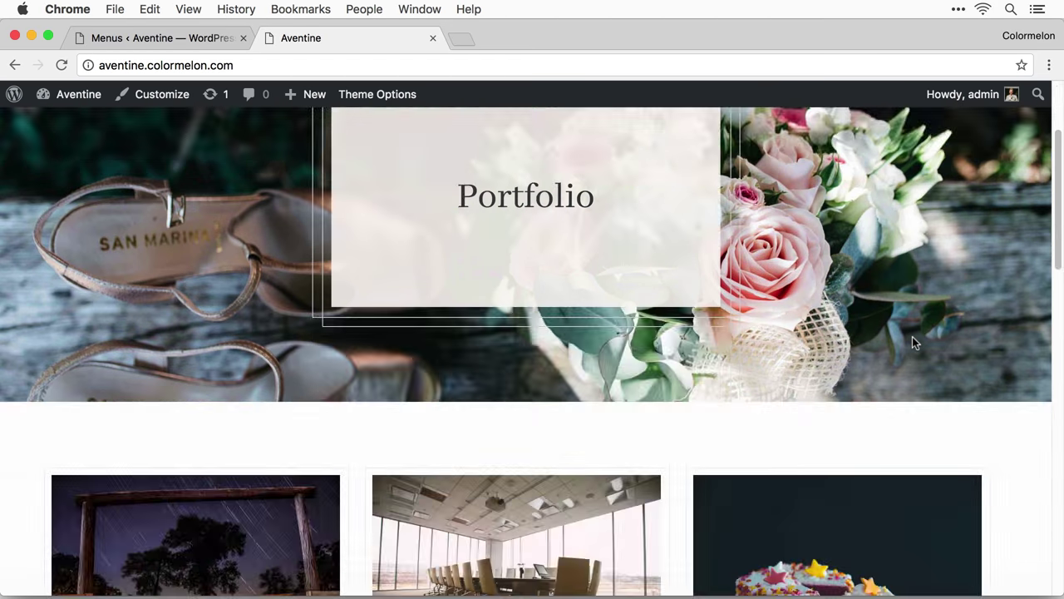